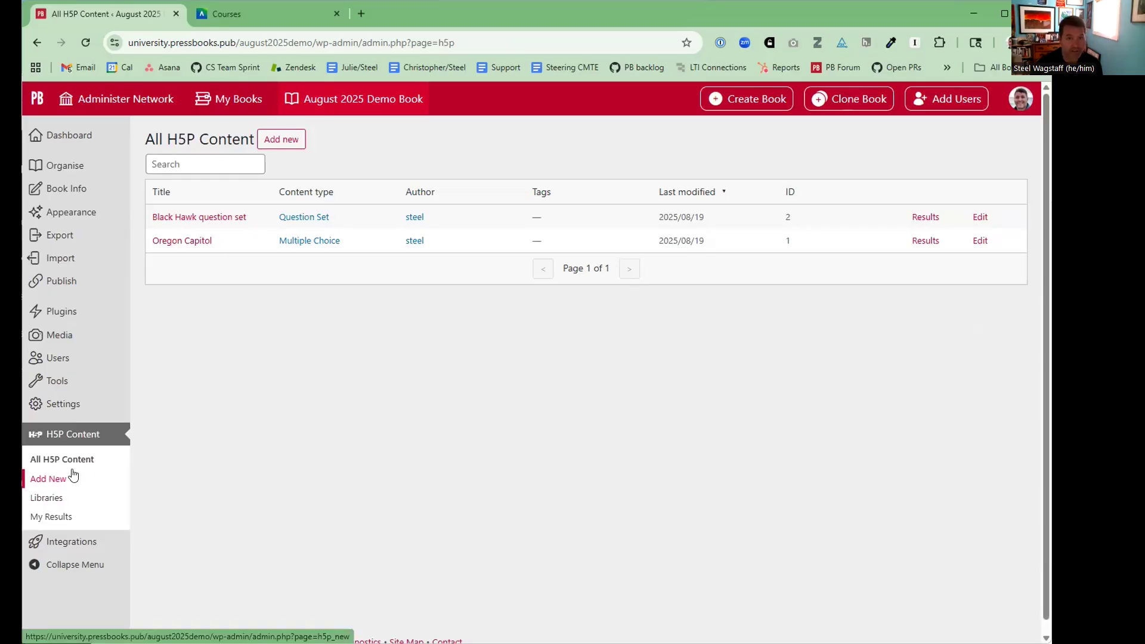
# Open the Pressbooks Results Demo Book [August 2025] and edit its "Literature: Lorine Niedecker's 'Black Hawk held:'" chapter
pyautogui.moveTo(232, 99)
pyautogui.click(261, 558)
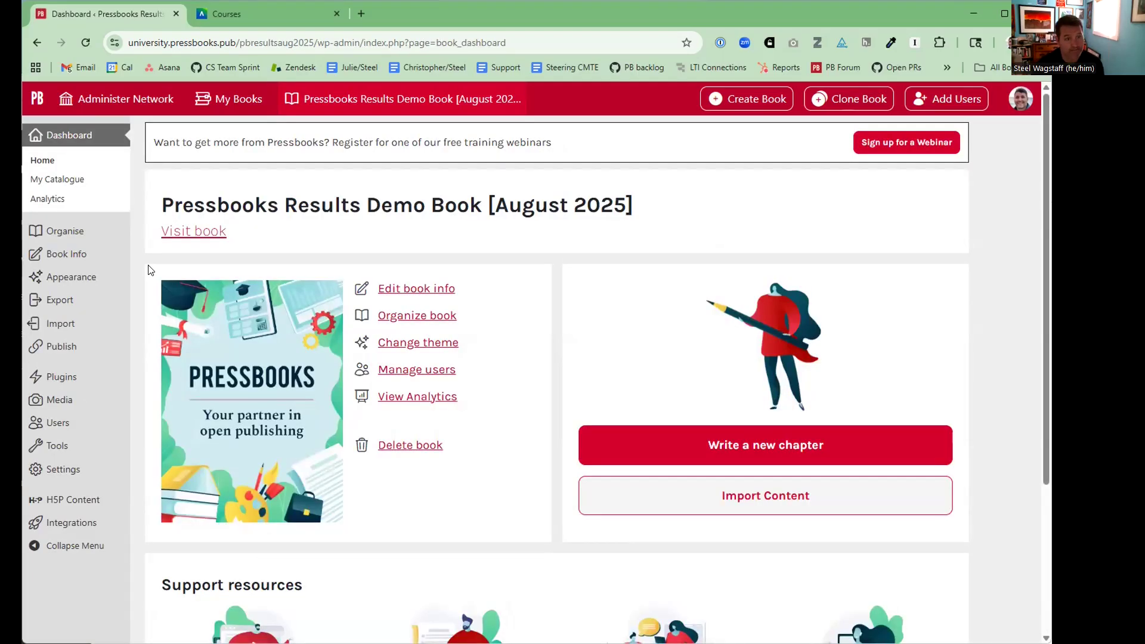
pyautogui.moveTo(68, 232)
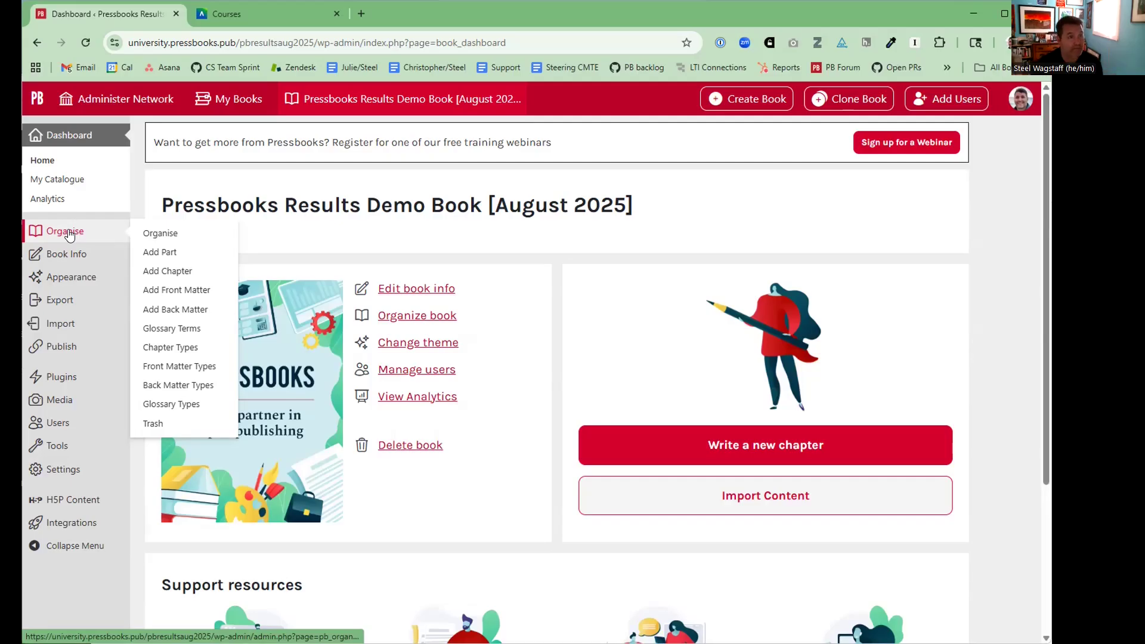
pyautogui.click(69, 234)
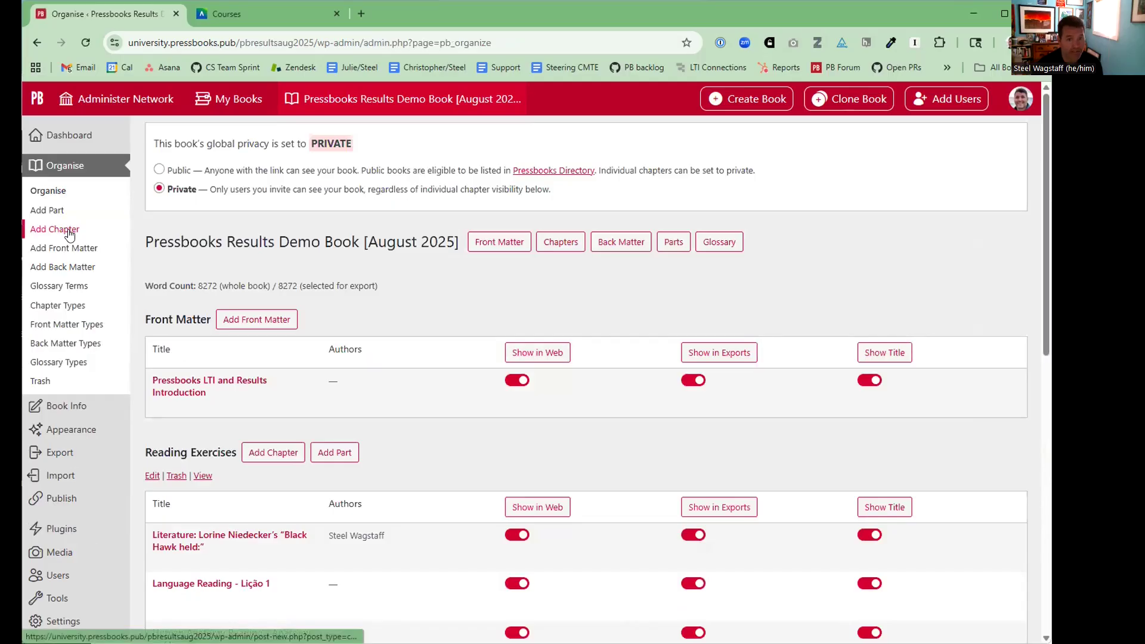
pyautogui.moveTo(206, 546)
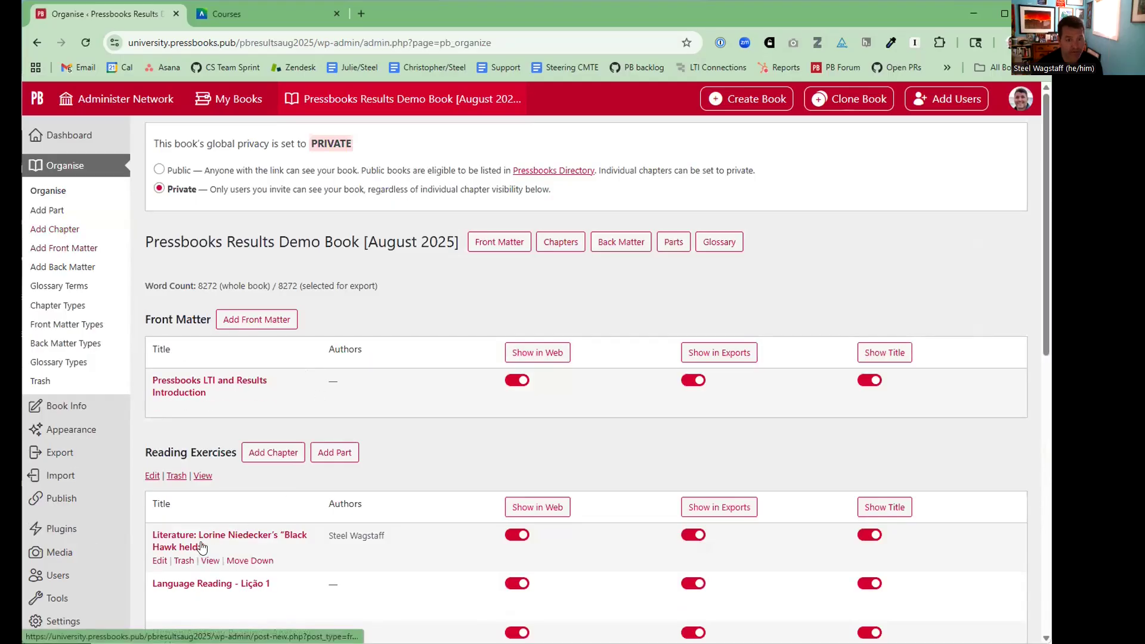
pyautogui.click(159, 562)
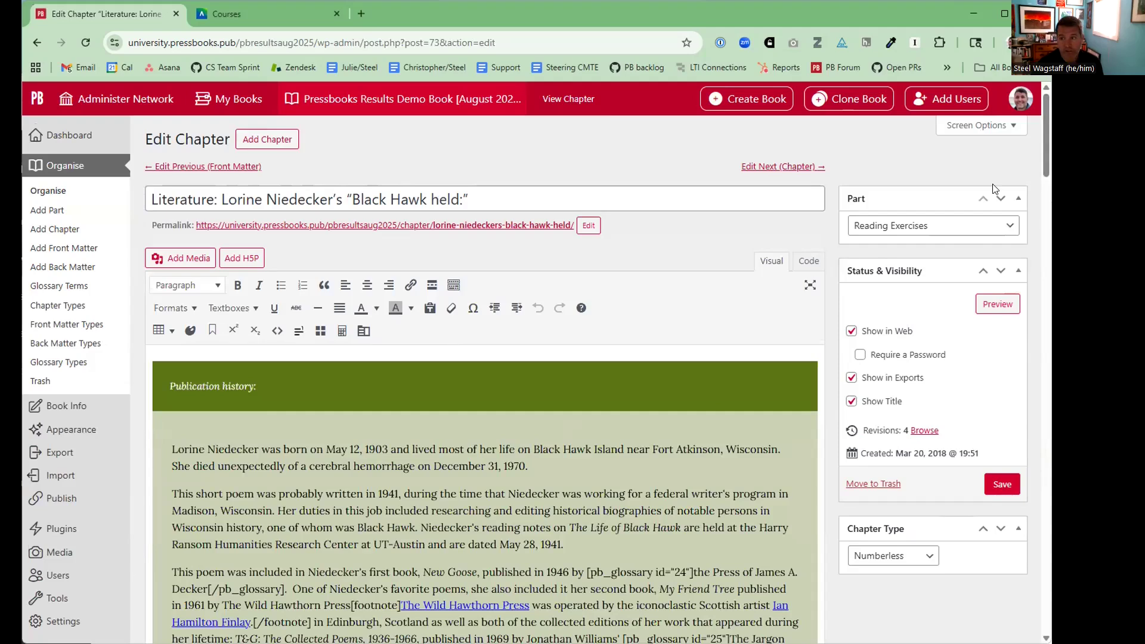
# Replace the H5P shortcode under Final reflection Essay by inserting the Black Hawk reflection essay activity
pyautogui.scroll(-5, 993, 188)
pyautogui.scroll(-15, 705, 399)
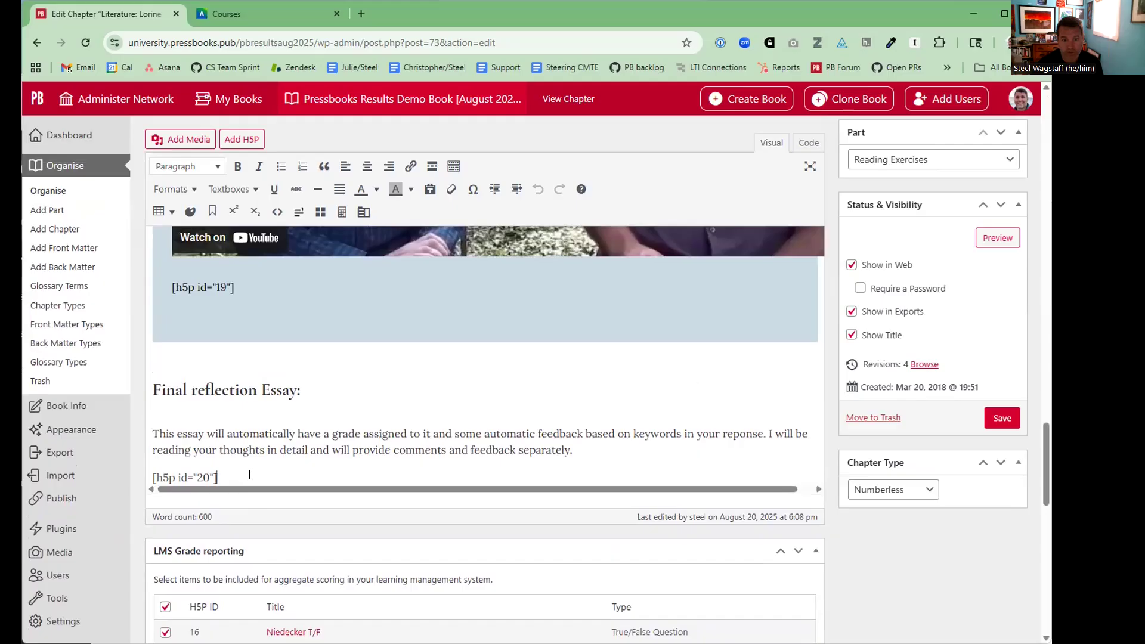
pyautogui.moveTo(221, 477); pyautogui.dragTo(118, 480)
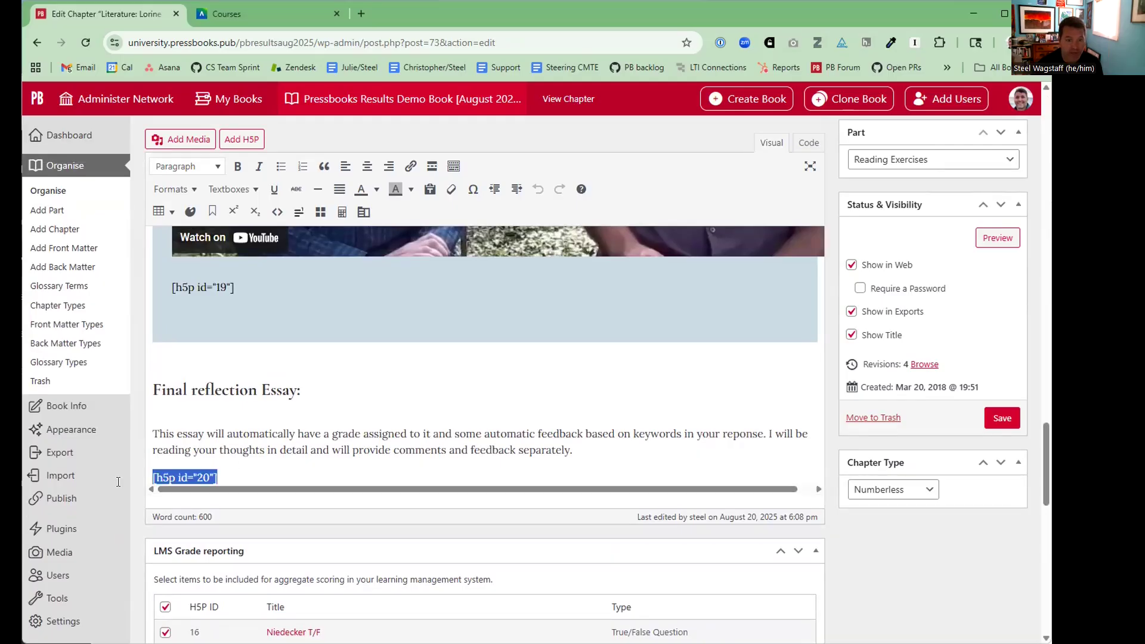
pyautogui.click(243, 139)
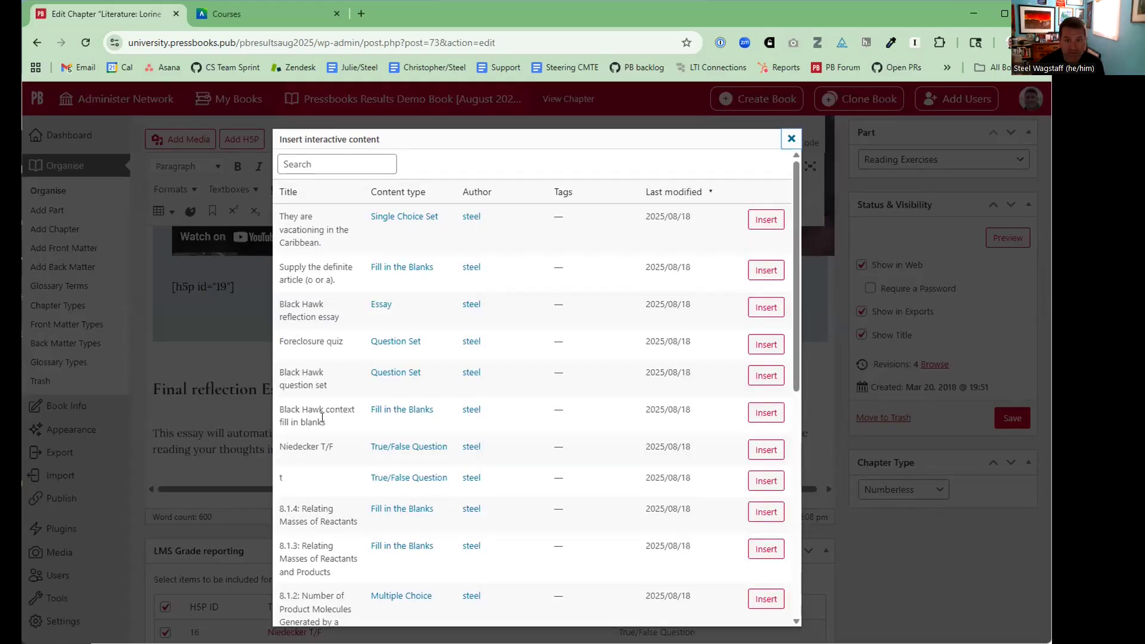
pyautogui.click(761, 308)
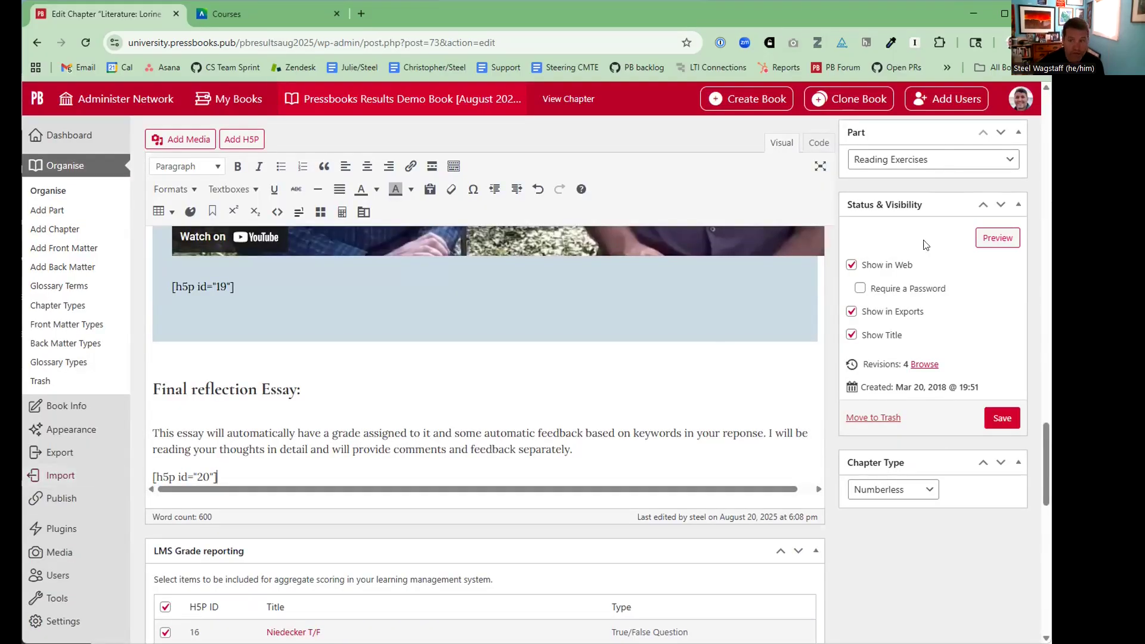
# Preview the chapter and look through its embedded H5P activities down to the final reflection essay, then close the preview
pyautogui.click(993, 238)
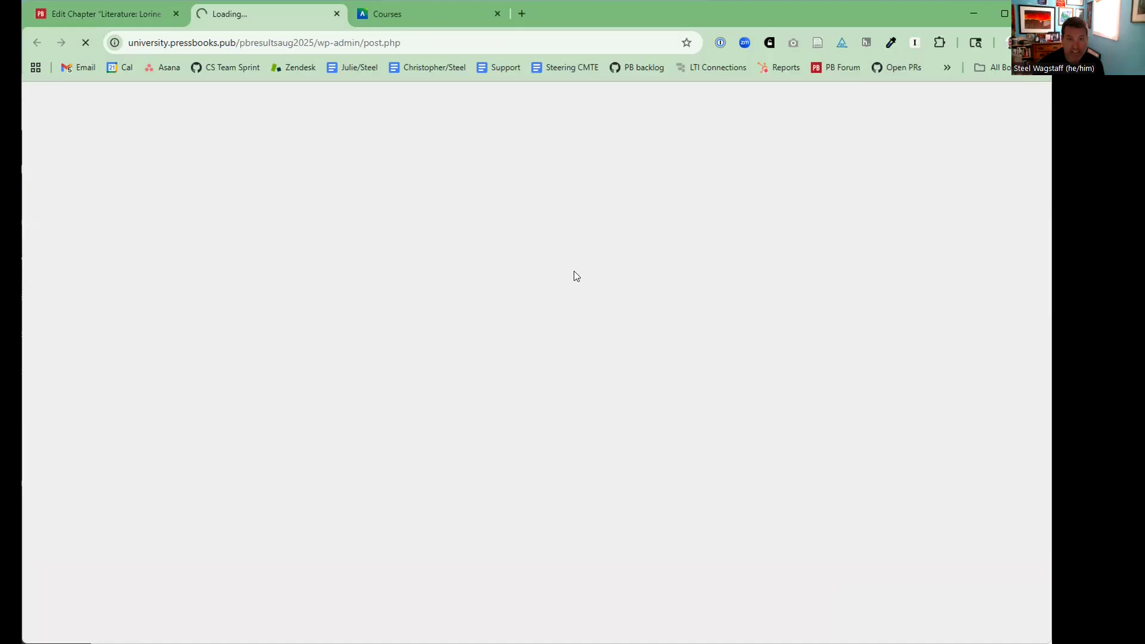
pyautogui.scroll(-10, 575, 277)
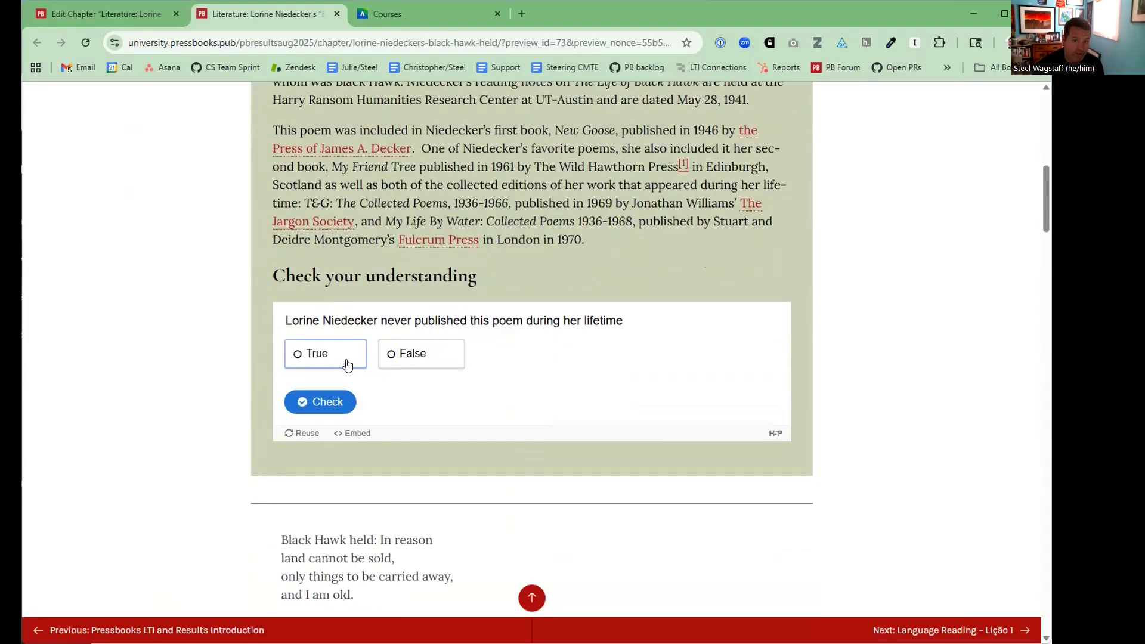
pyautogui.scroll(-15, 452, 164)
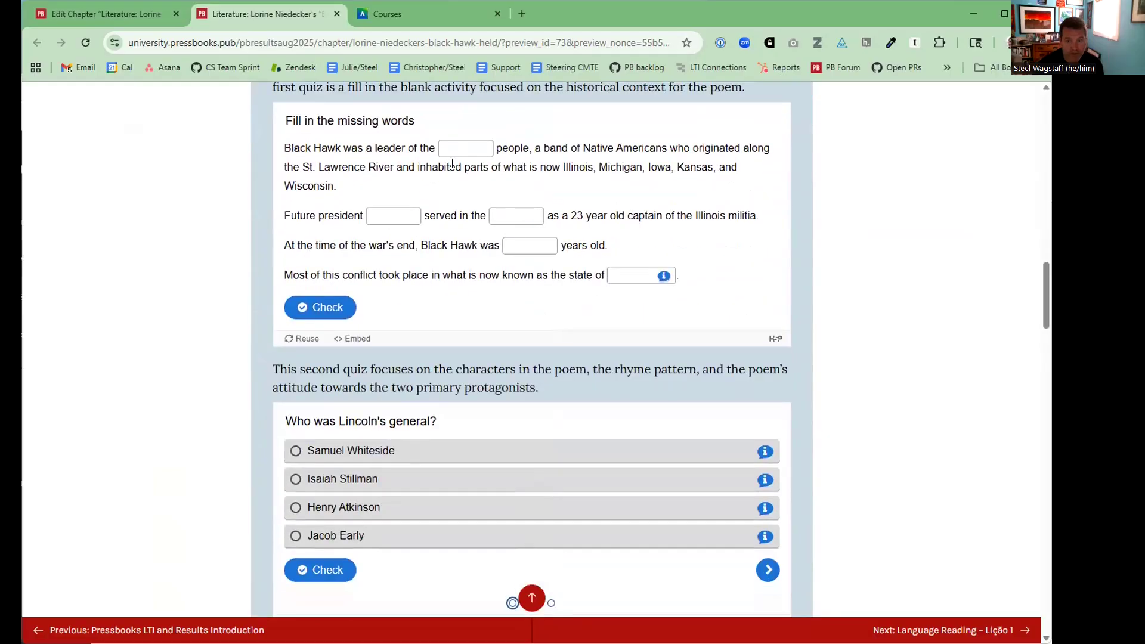
pyautogui.scroll(-3, 698, 305)
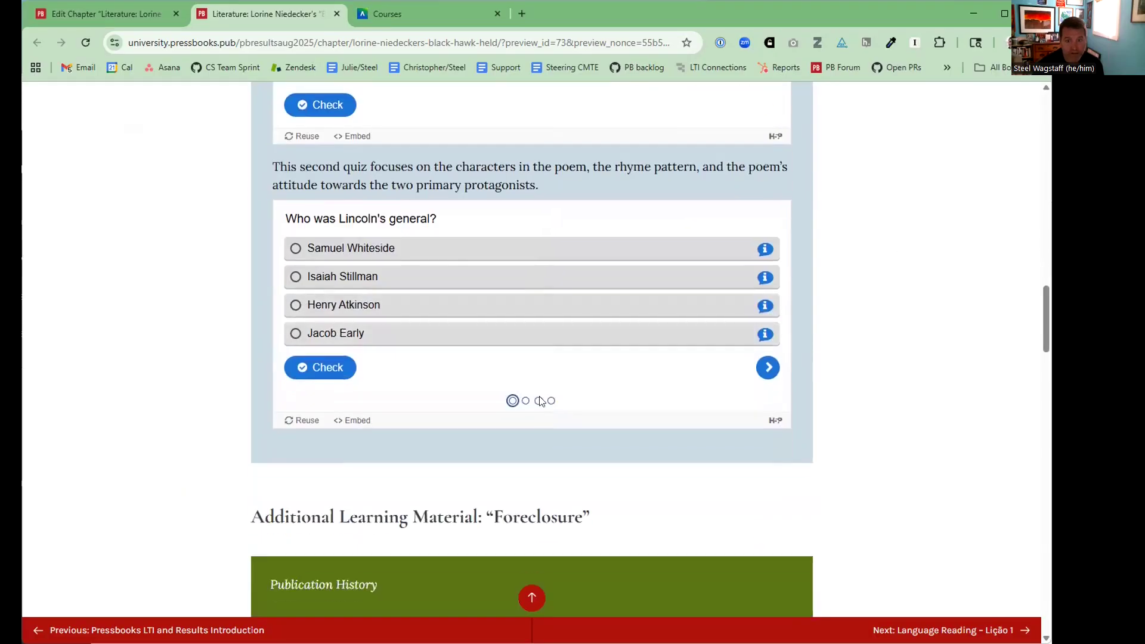
pyautogui.click(526, 401)
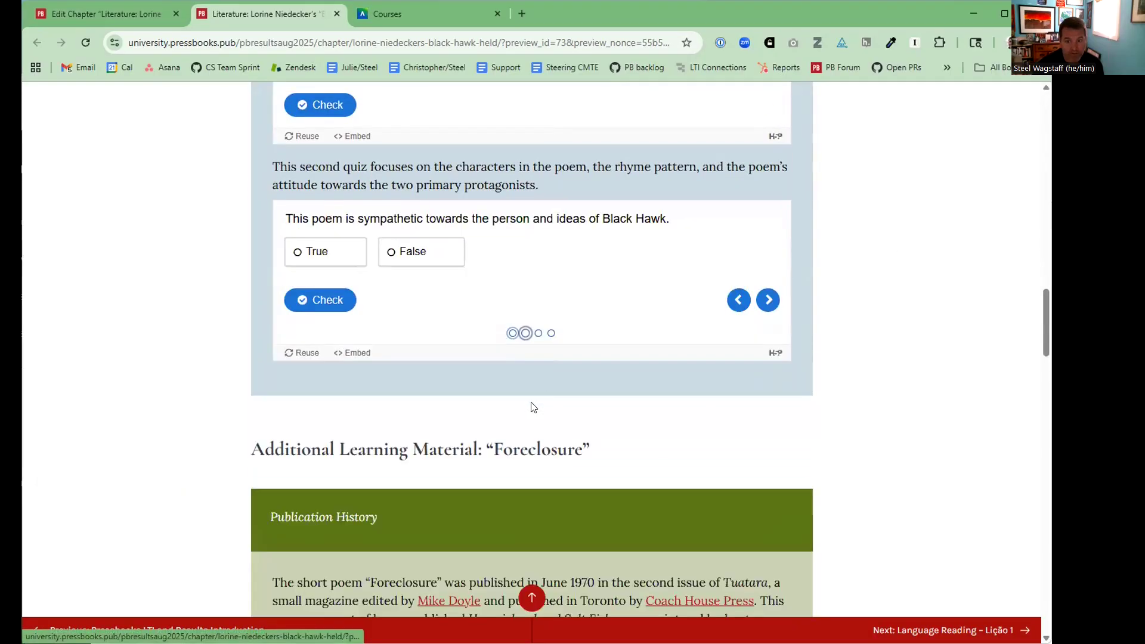
pyautogui.click(539, 333)
pyautogui.scroll(-5, 573, 366)
pyautogui.scroll(-15, 572, 366)
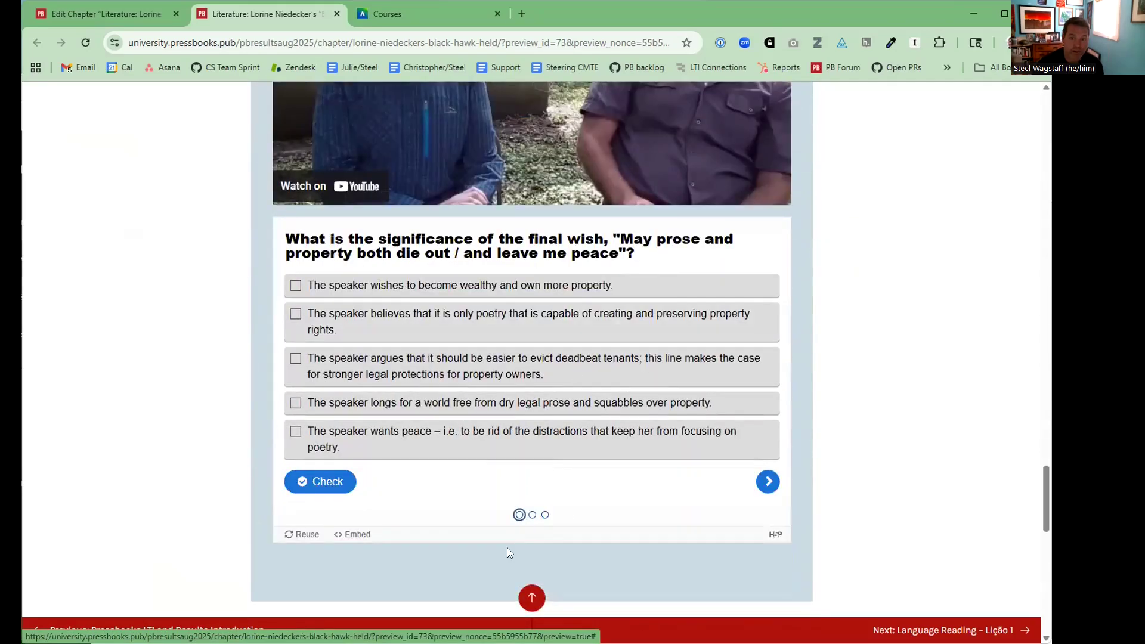
pyautogui.scroll(-6, 563, 498)
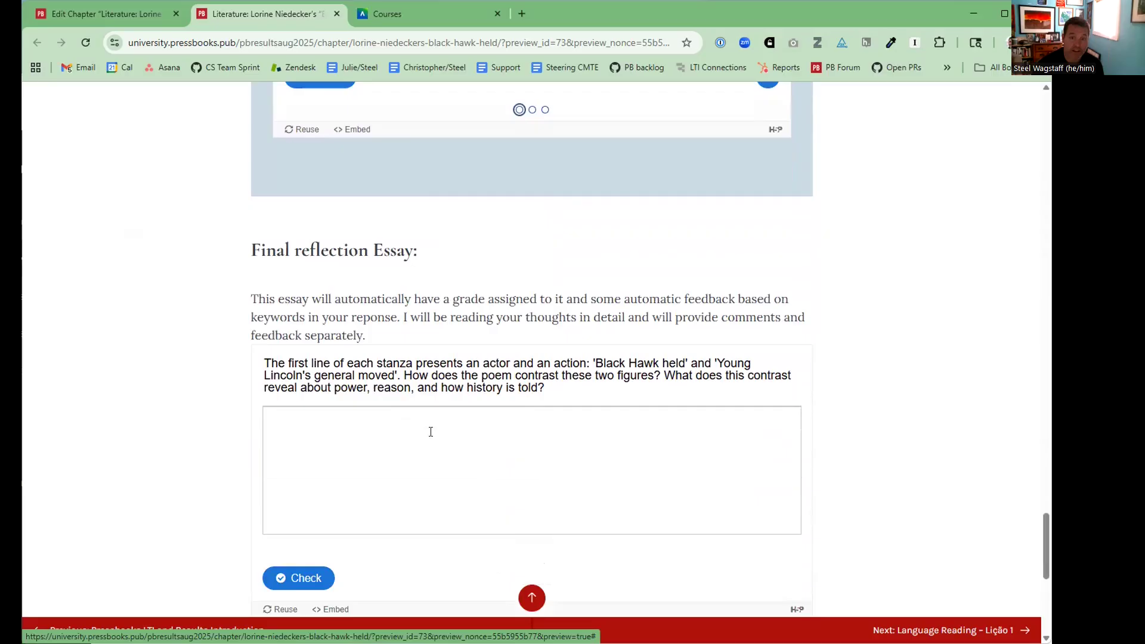
pyautogui.click(337, 13)
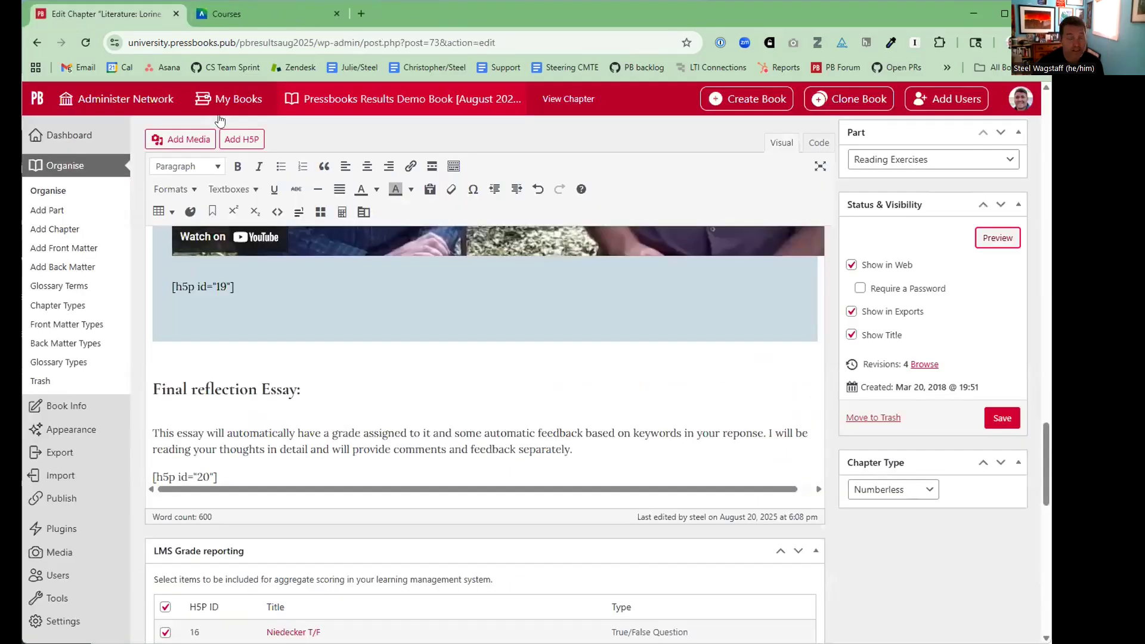
# Clear and reselect all five H5P activities for the chapter's LMS grade reporting
pyautogui.scroll(-3, 182, 347)
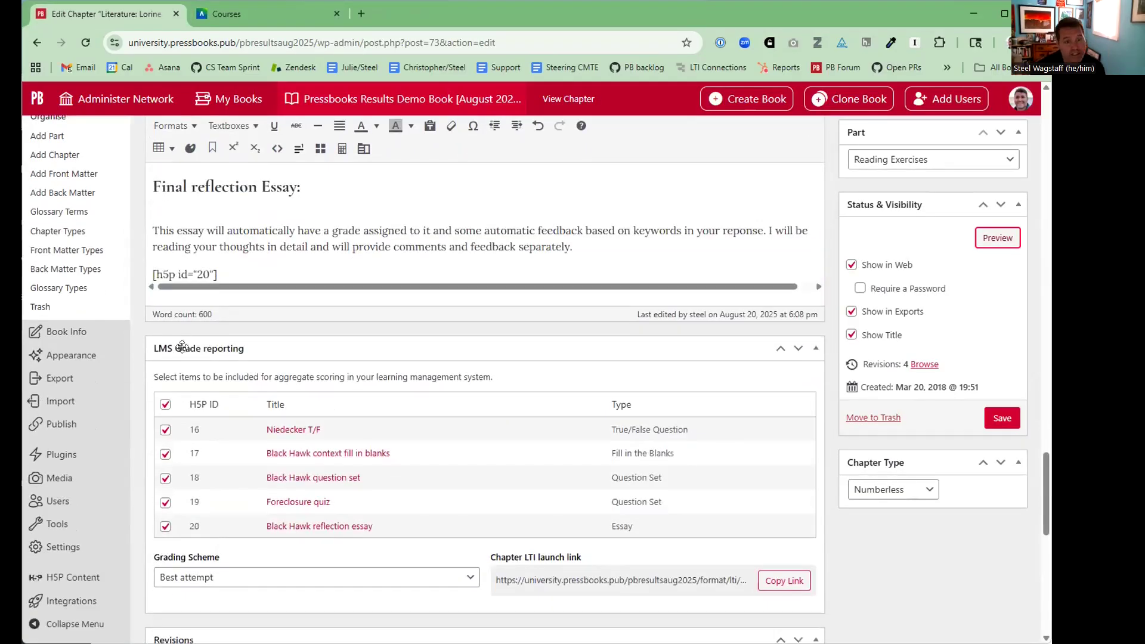
pyautogui.click(163, 404)
pyautogui.click(342, 344)
pyautogui.click(341, 345)
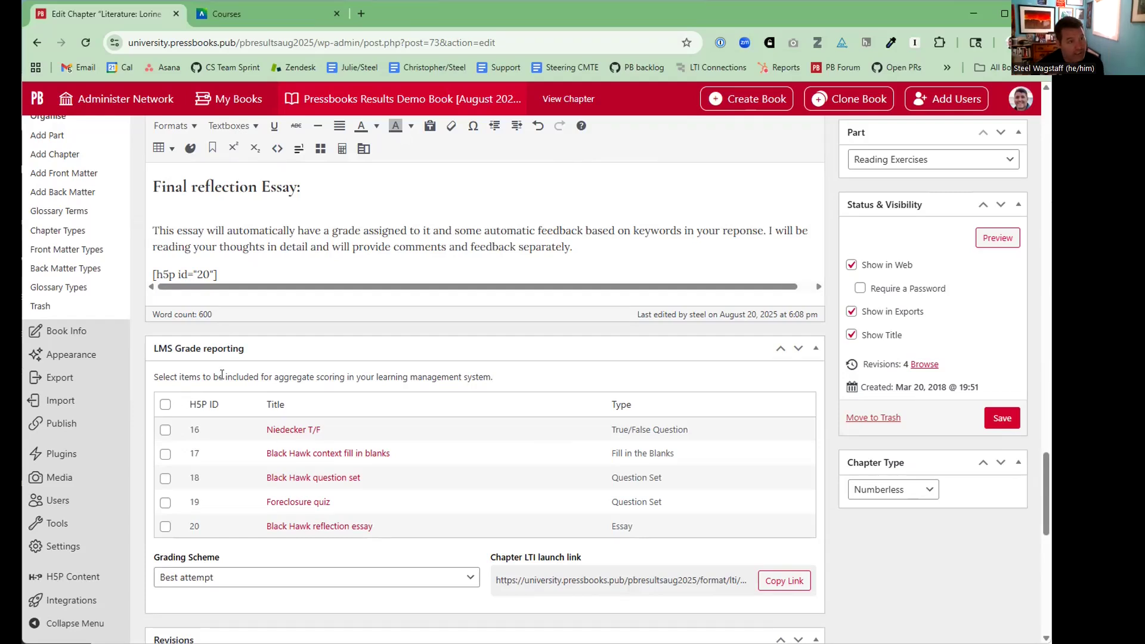
pyautogui.click(165, 405)
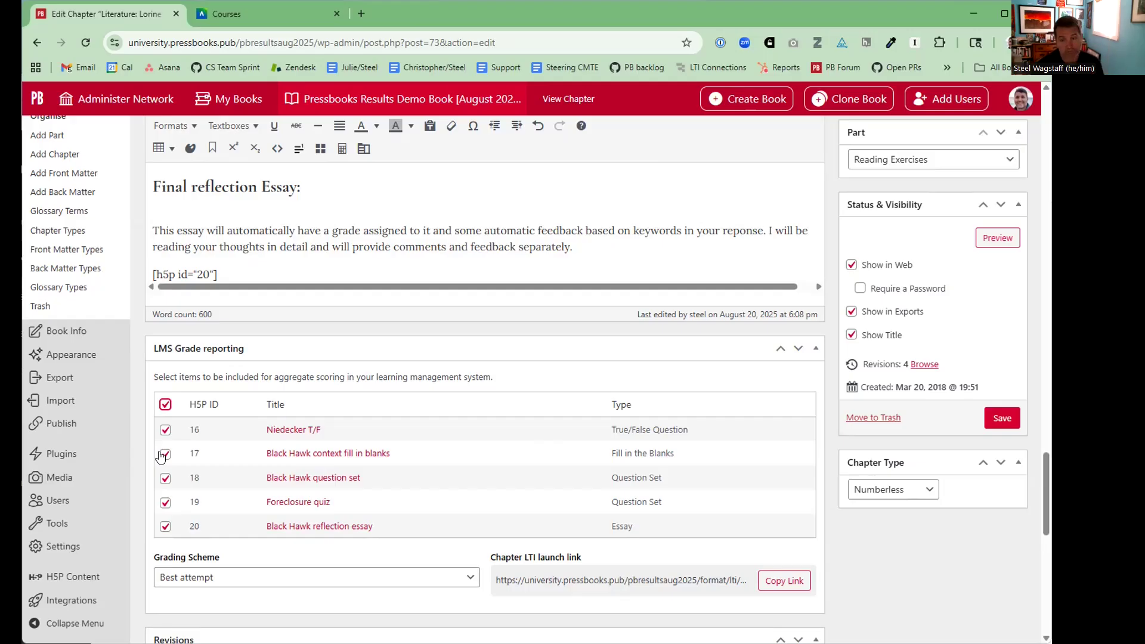
# Choose Best attempt as the chapter's grading scheme and save the chapter
pyautogui.scroll(-3, 310, 420)
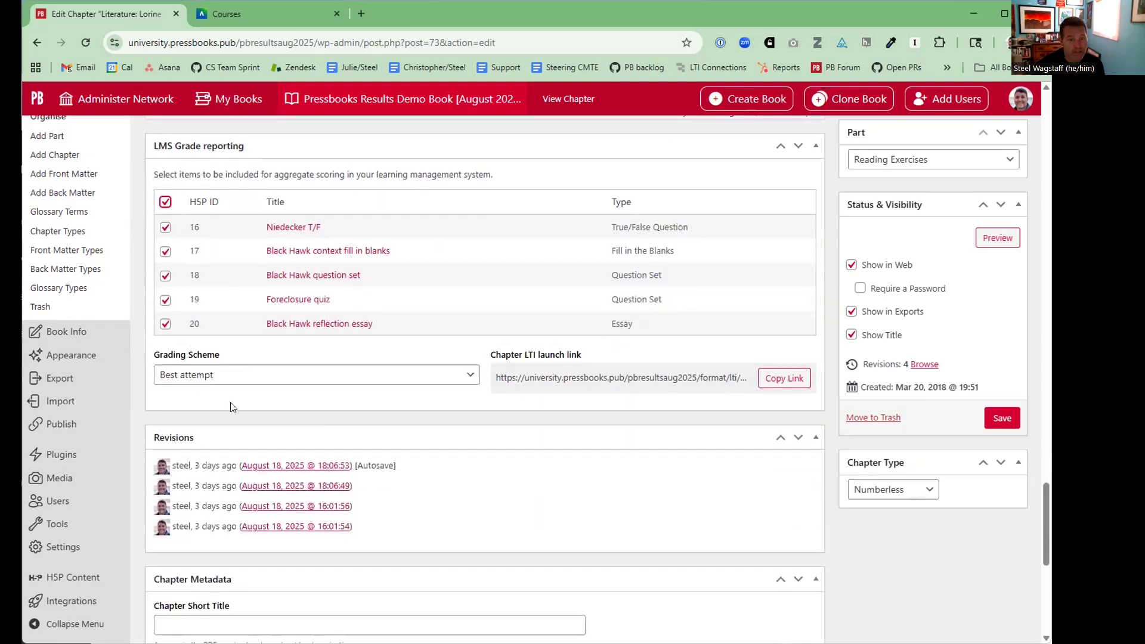
pyautogui.click(192, 380)
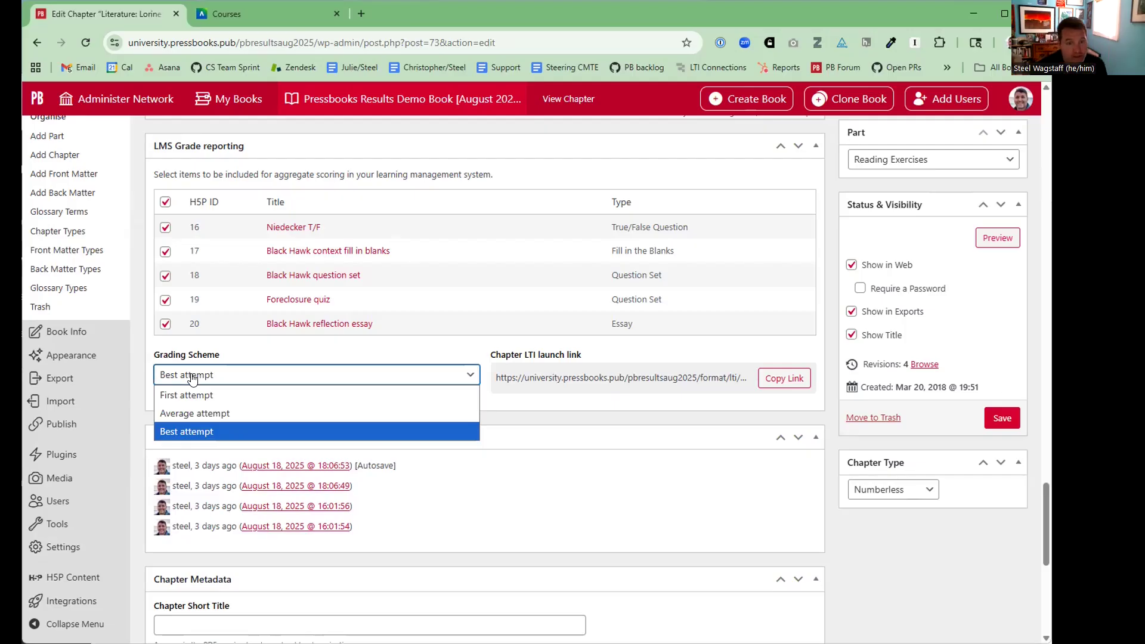
pyautogui.click(617, 223)
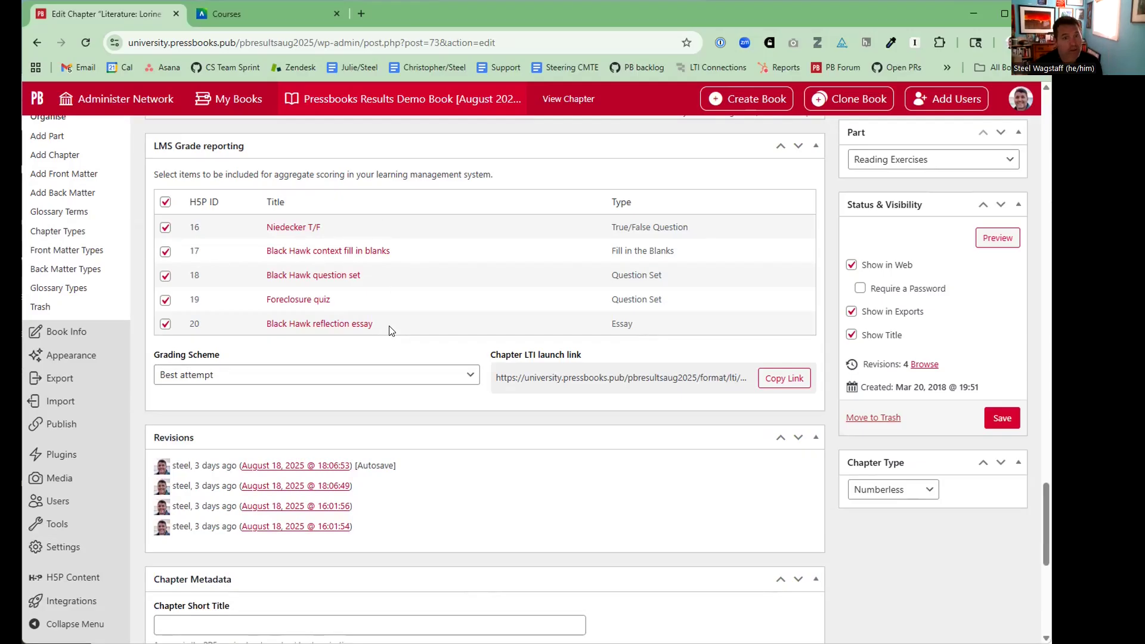
pyautogui.click(321, 382)
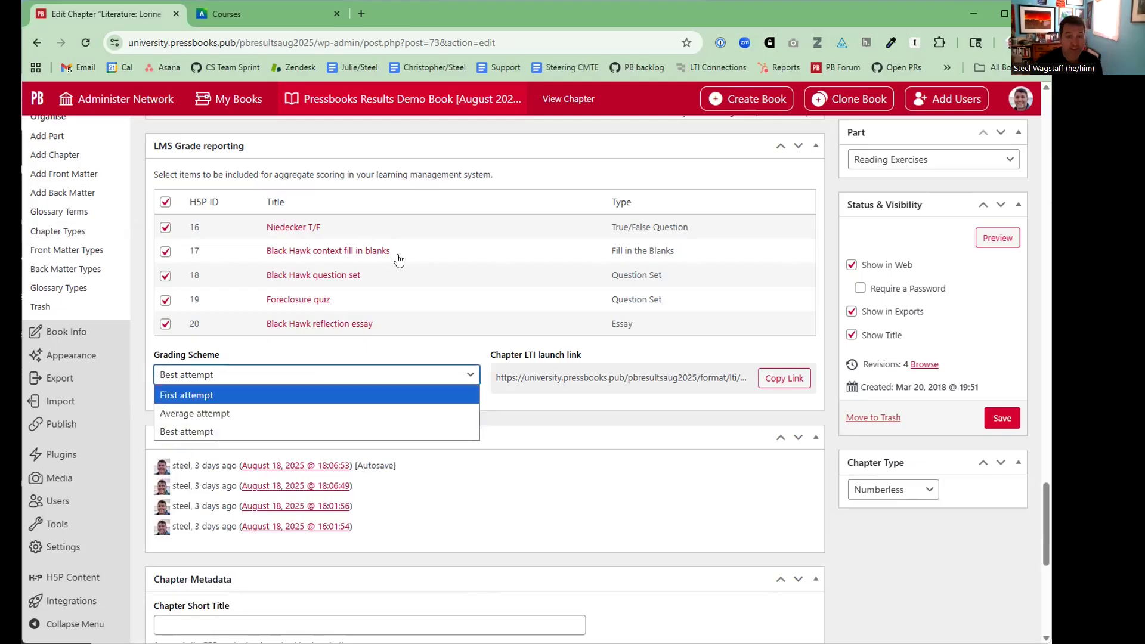
pyautogui.click(404, 225)
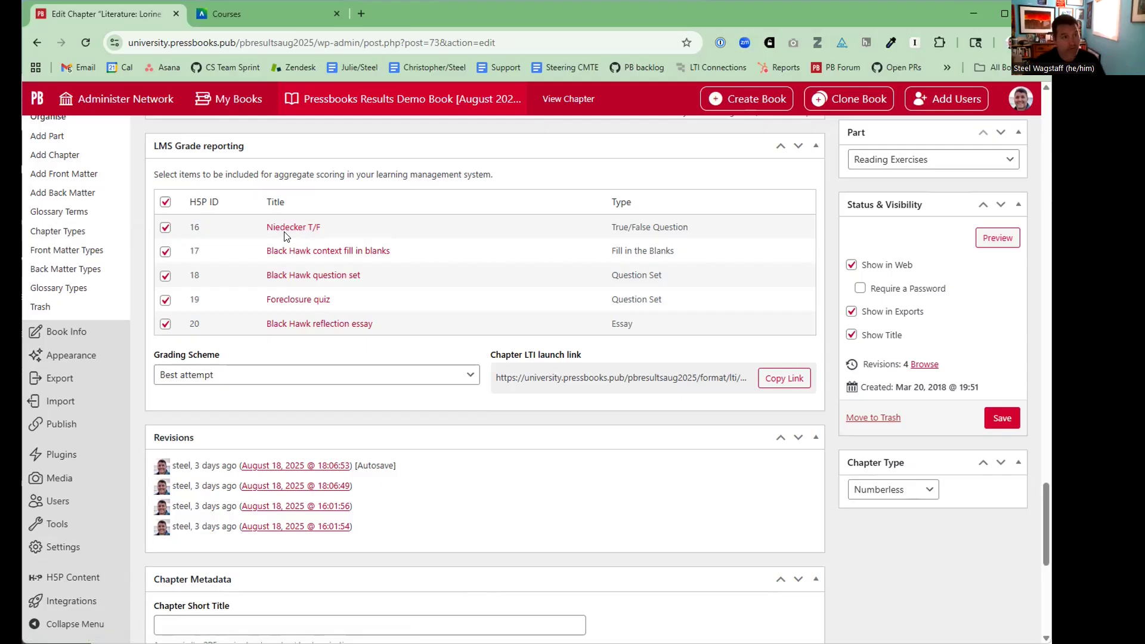
pyautogui.click(245, 375)
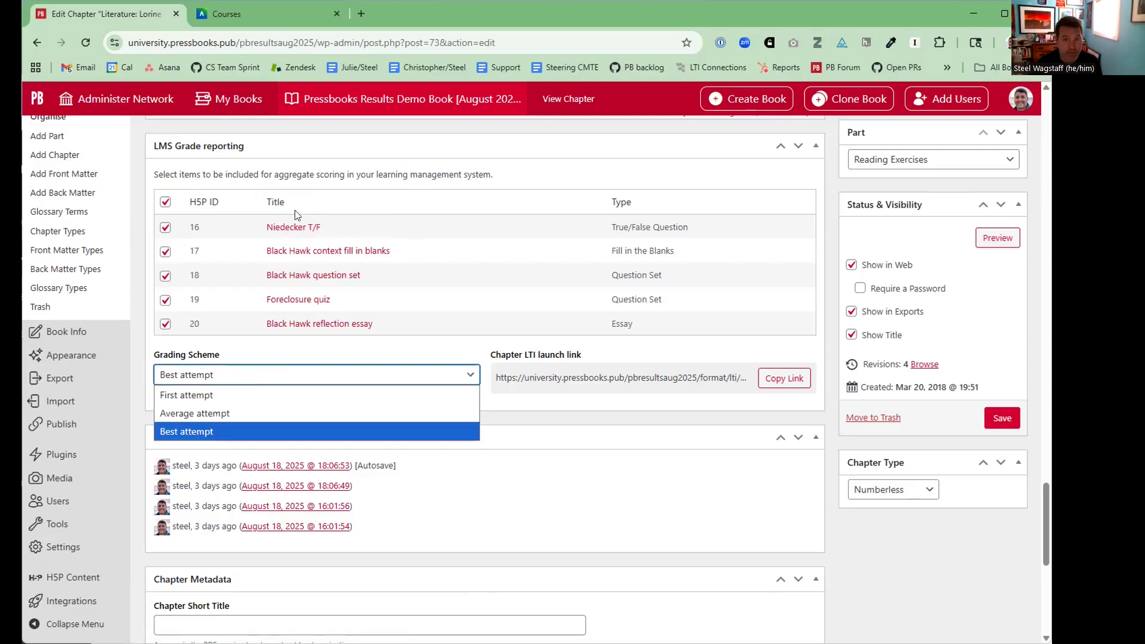
pyautogui.click(265, 432)
pyautogui.click(993, 418)
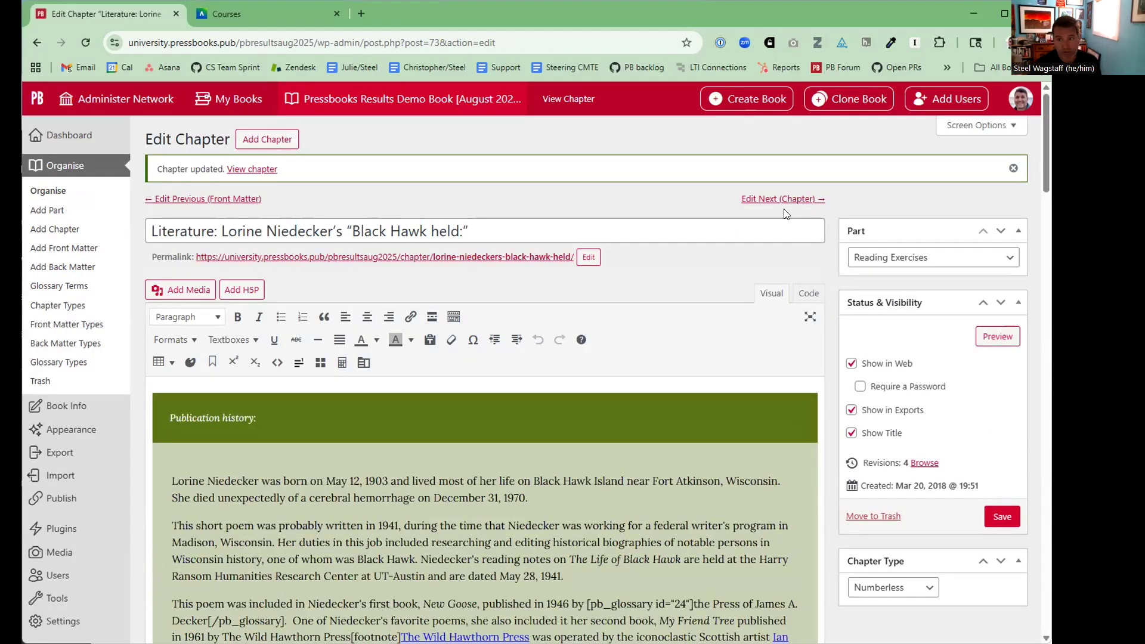
# Open the next chapter, Language Reading - Lição 1, for editing and reselect all its H5P activities for LMS grade reporting
pyautogui.click(782, 199)
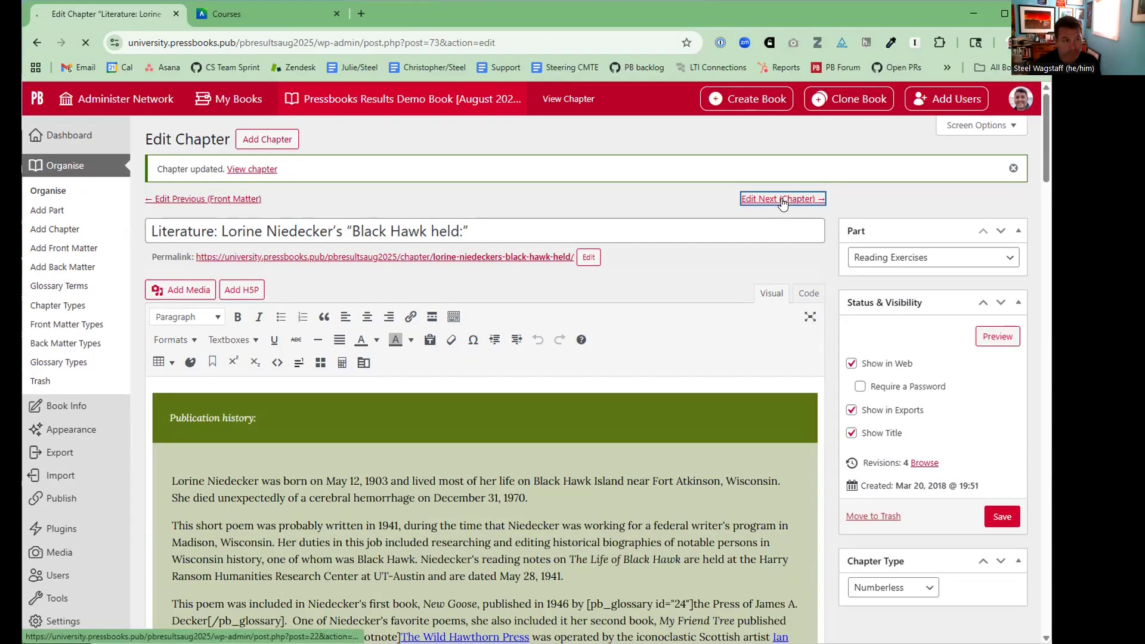
pyautogui.scroll(-10, 626, 363)
pyautogui.click(815, 367)
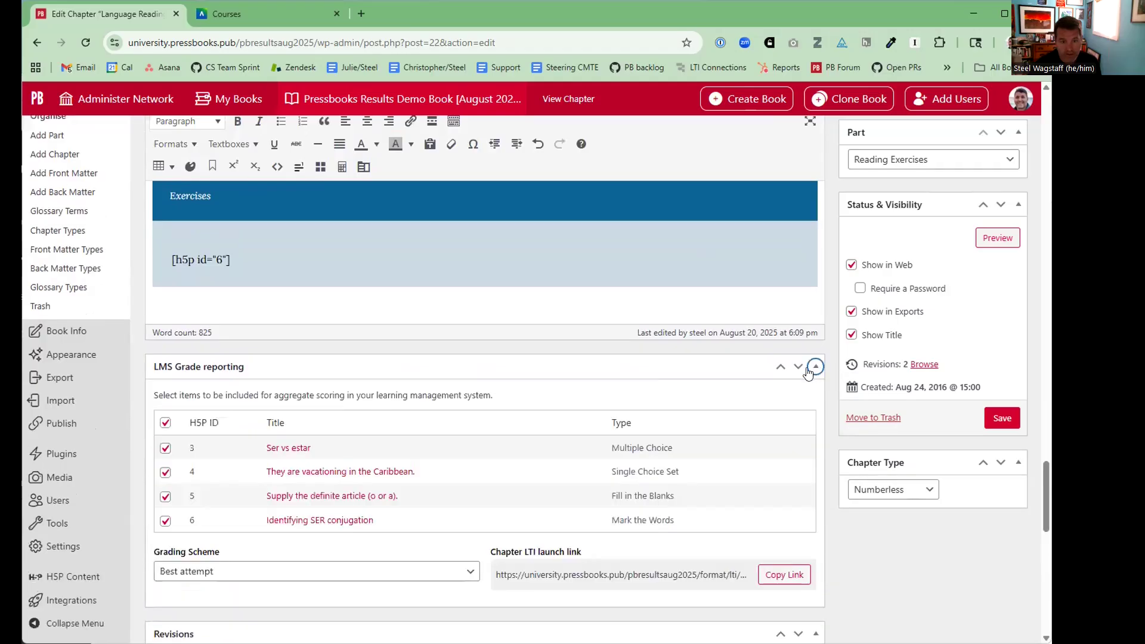
pyautogui.click(166, 423)
pyautogui.click(166, 424)
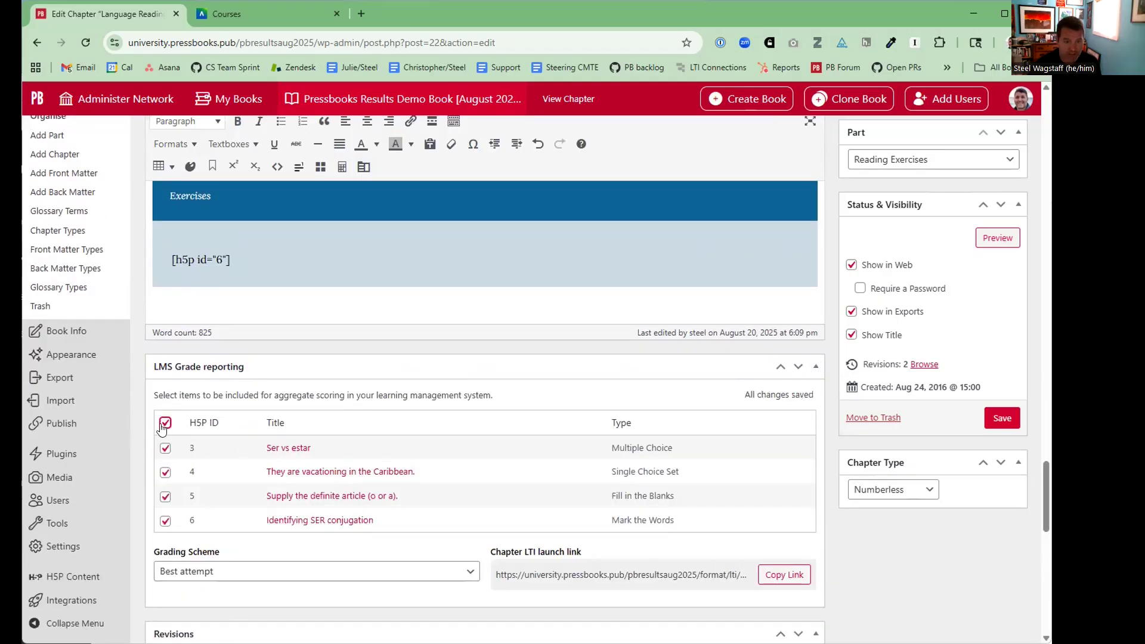
# Keep Best attempt as the Language Reading chapter's grading scheme and save that chapter
pyautogui.click(163, 568)
pyautogui.press('Escape')
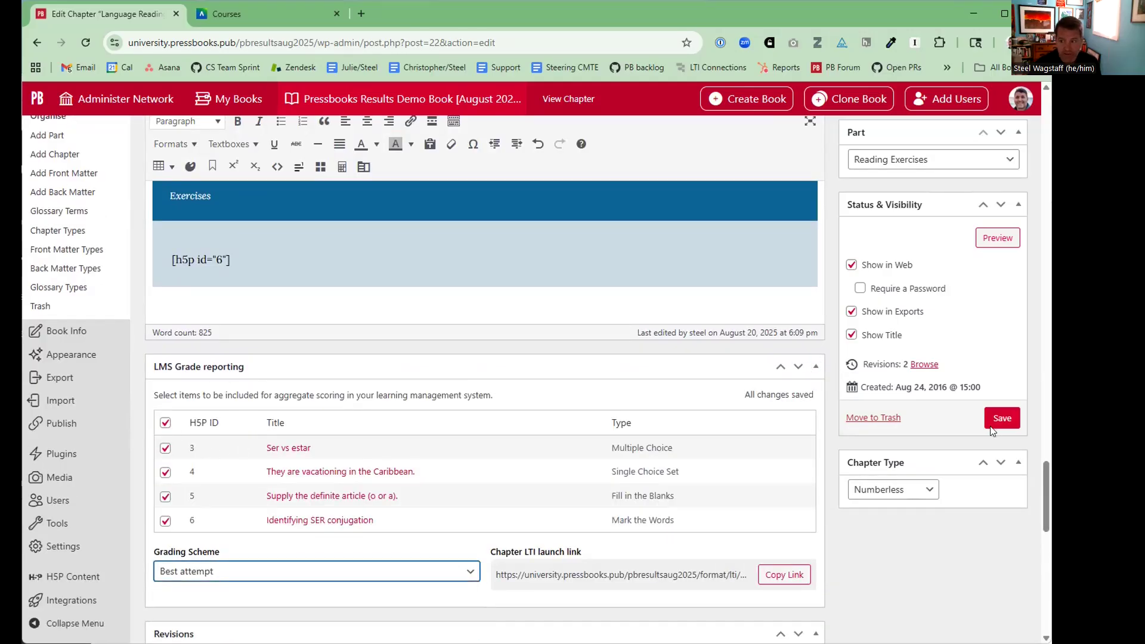
pyautogui.click(1002, 418)
# In the next chapter, Human Anatomy Reading - Anatomy of Skin, select all H5P activities for LMS grade reporting with the Best attempt scheme
pyautogui.scroll(12, 1027, 469)
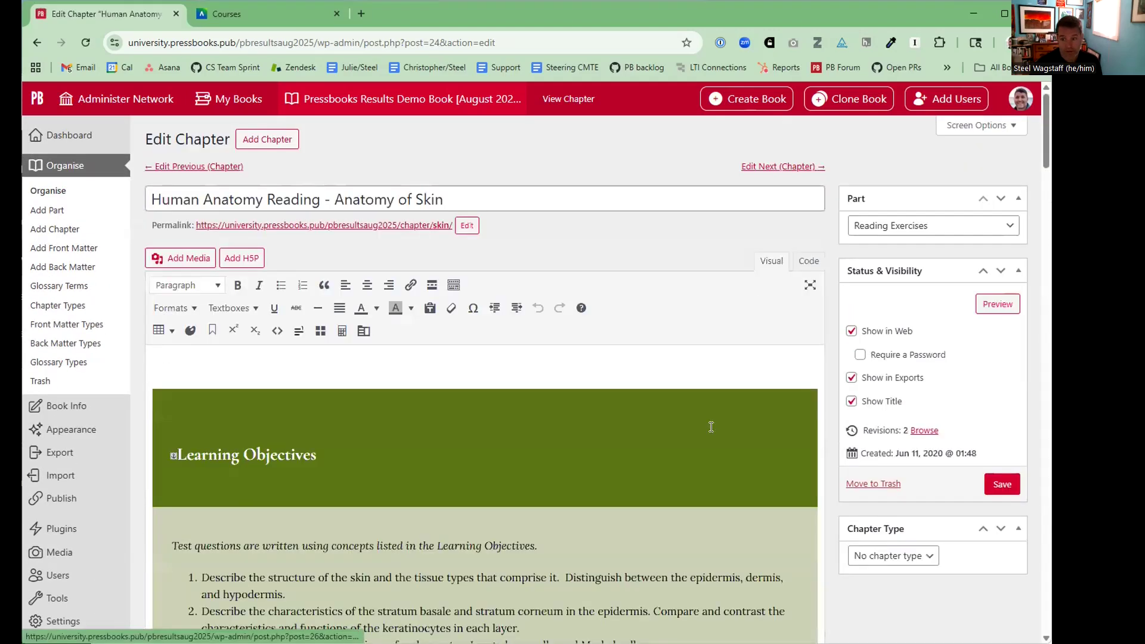
pyautogui.scroll(-20, 713, 427)
pyautogui.scroll(-10, 720, 425)
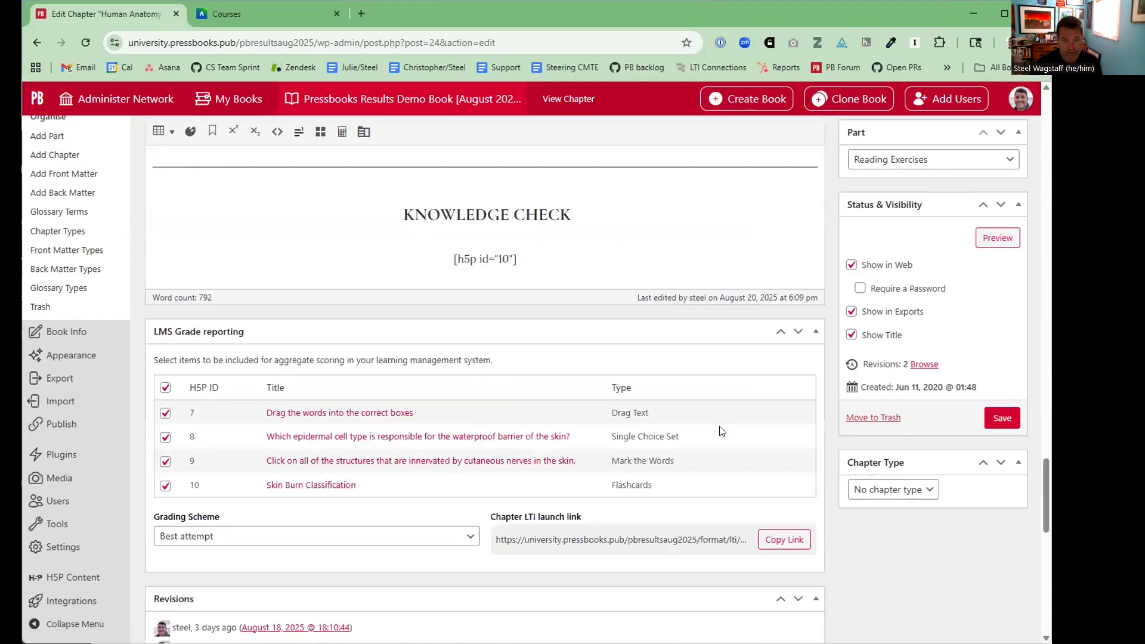
pyautogui.click(165, 388)
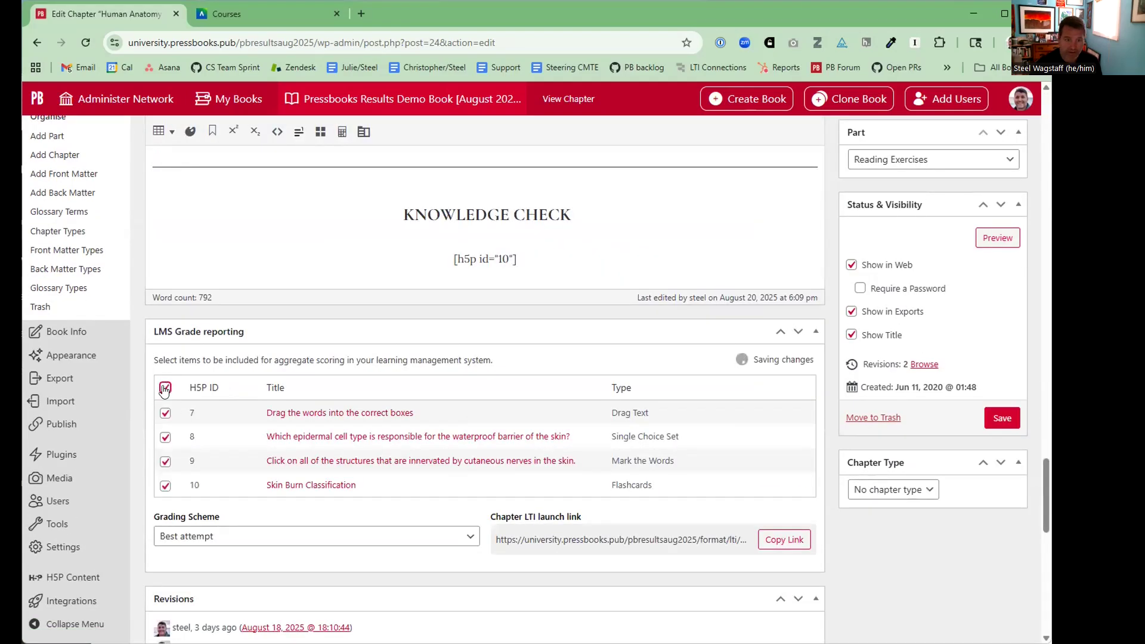
pyautogui.click(158, 543)
pyautogui.click(154, 589)
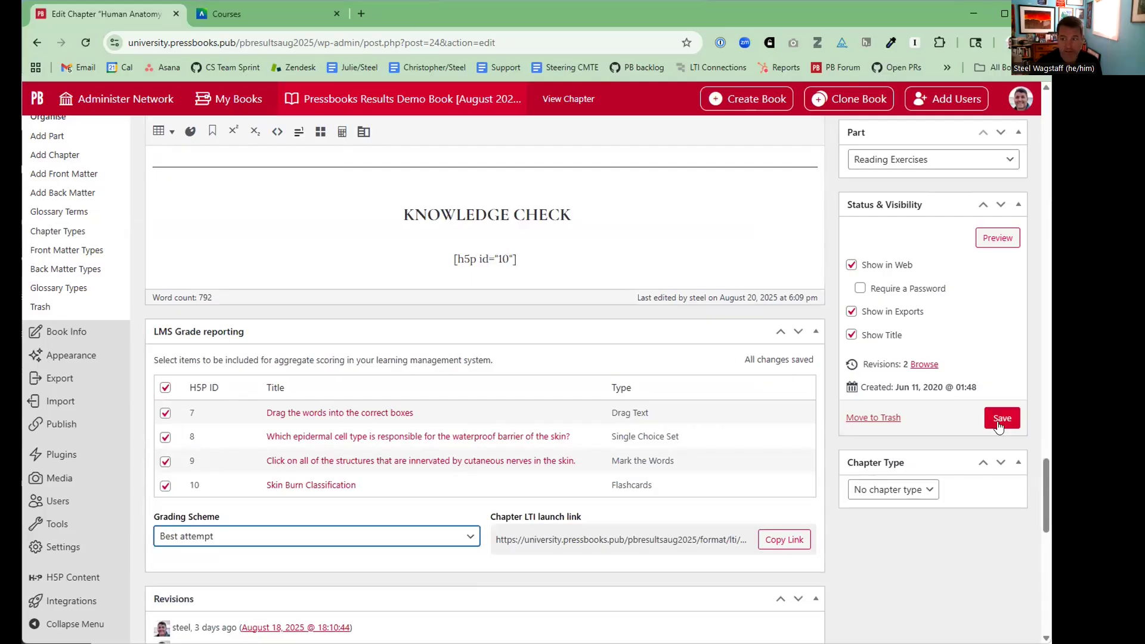
# Save the Human Anatomy Reading chapter and open the next chapter, Chemical Equations and Stochiometric Relationships, for editing
pyautogui.click(1000, 419)
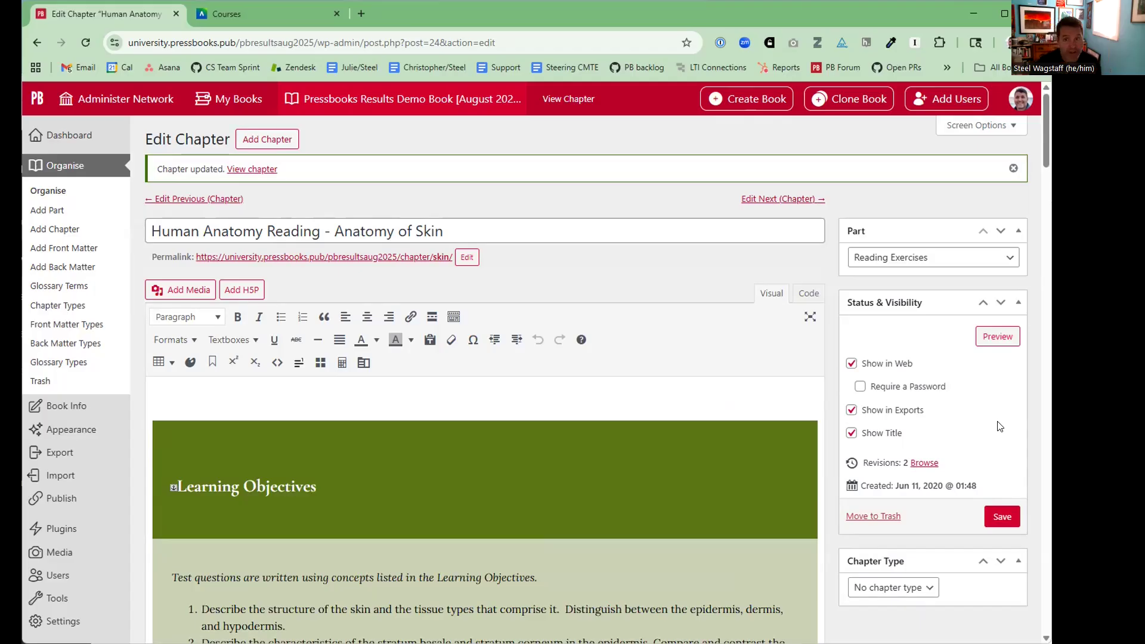
pyautogui.click(766, 203)
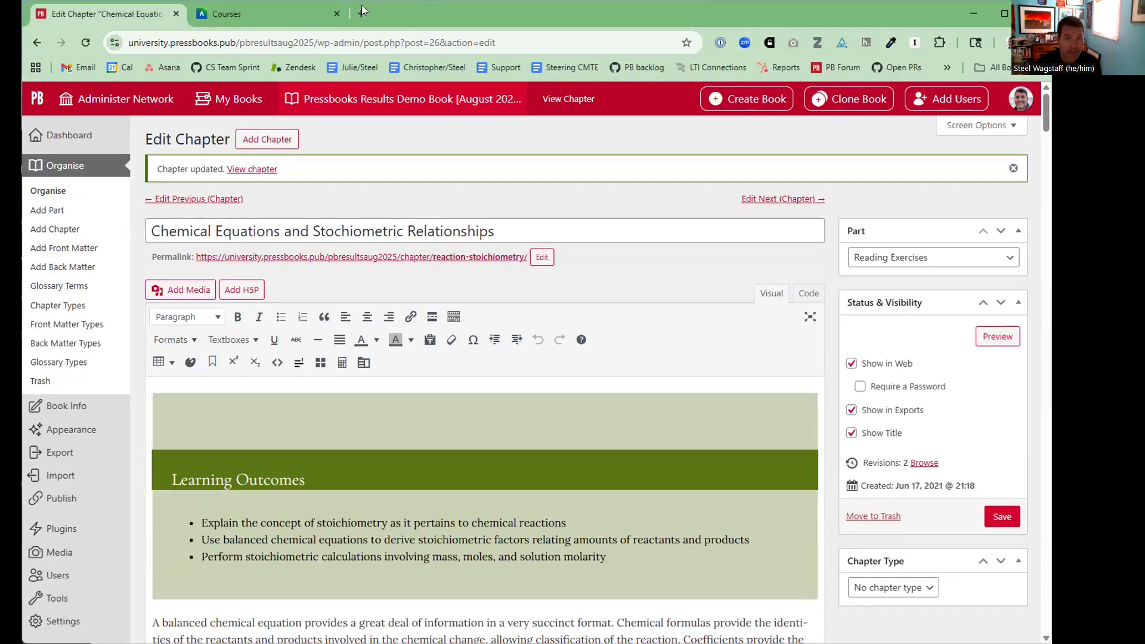
# Switch to Blackboard and open Pressbooks: Demo University Site Network from the Content Market of the Pressbooks Results Demo course
pyautogui.click(227, 15)
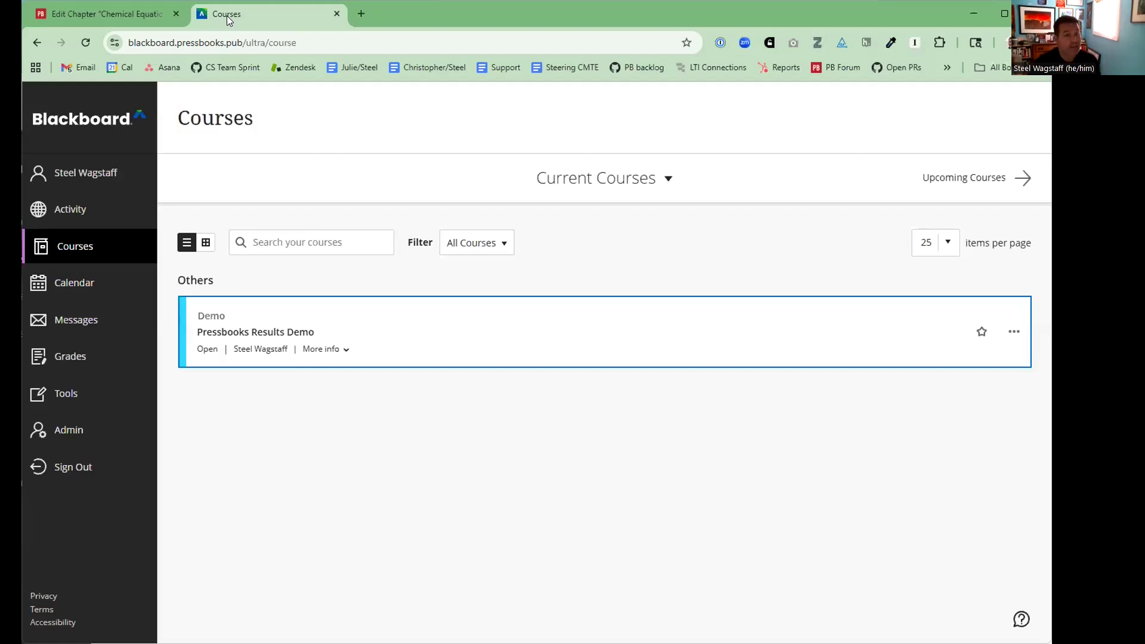
pyautogui.click(294, 335)
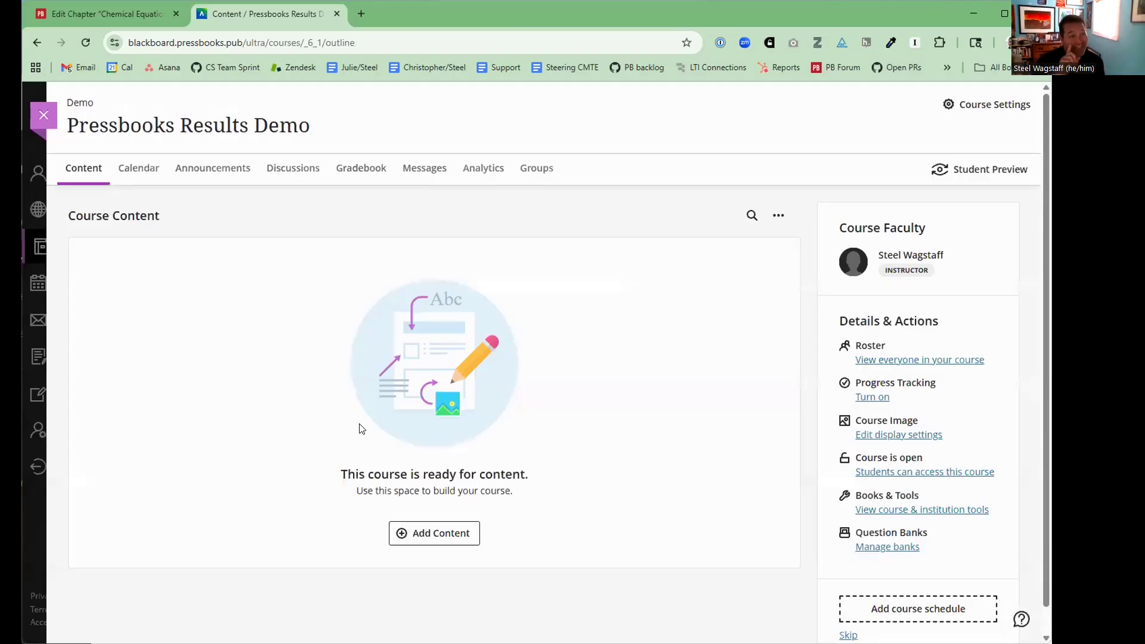
pyautogui.click(456, 533)
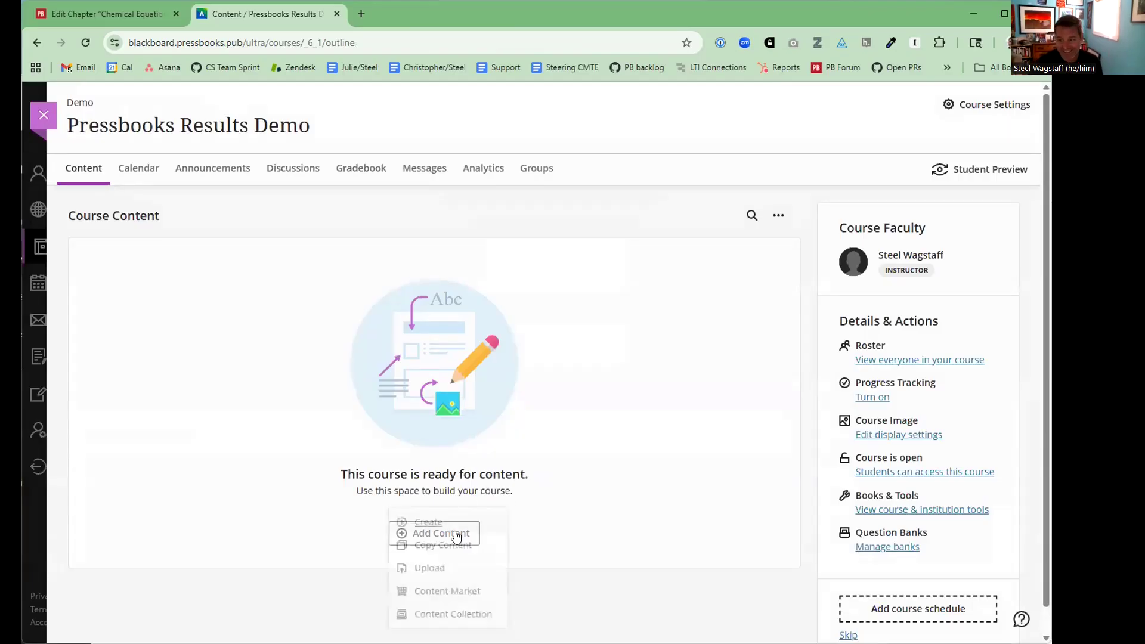
pyautogui.click(470, 596)
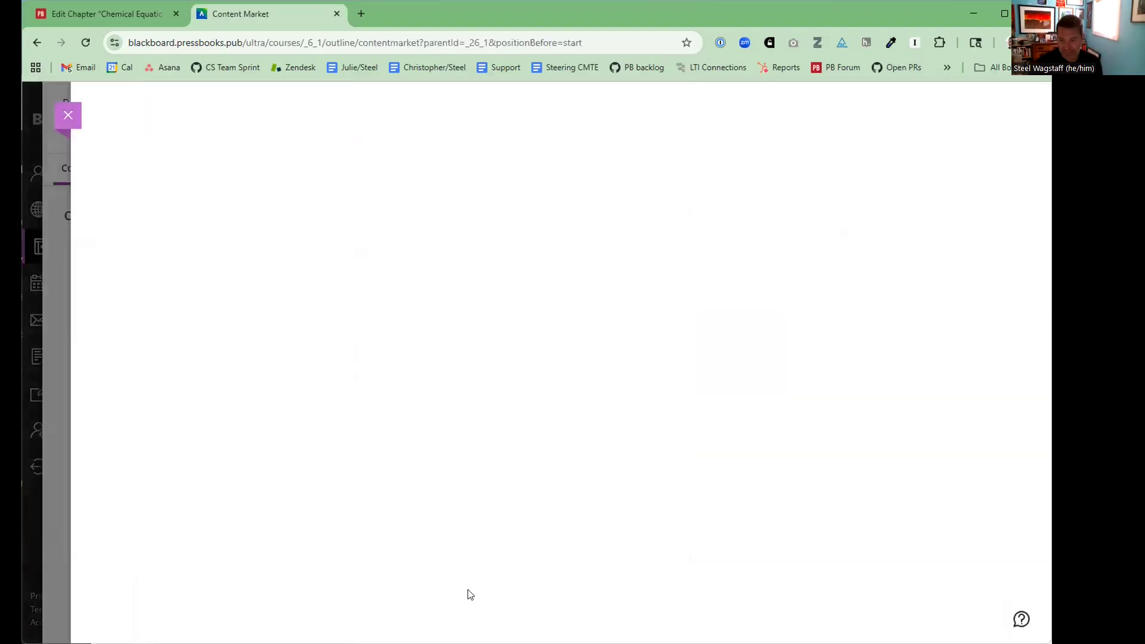
pyautogui.scroll(-1, 806, 453)
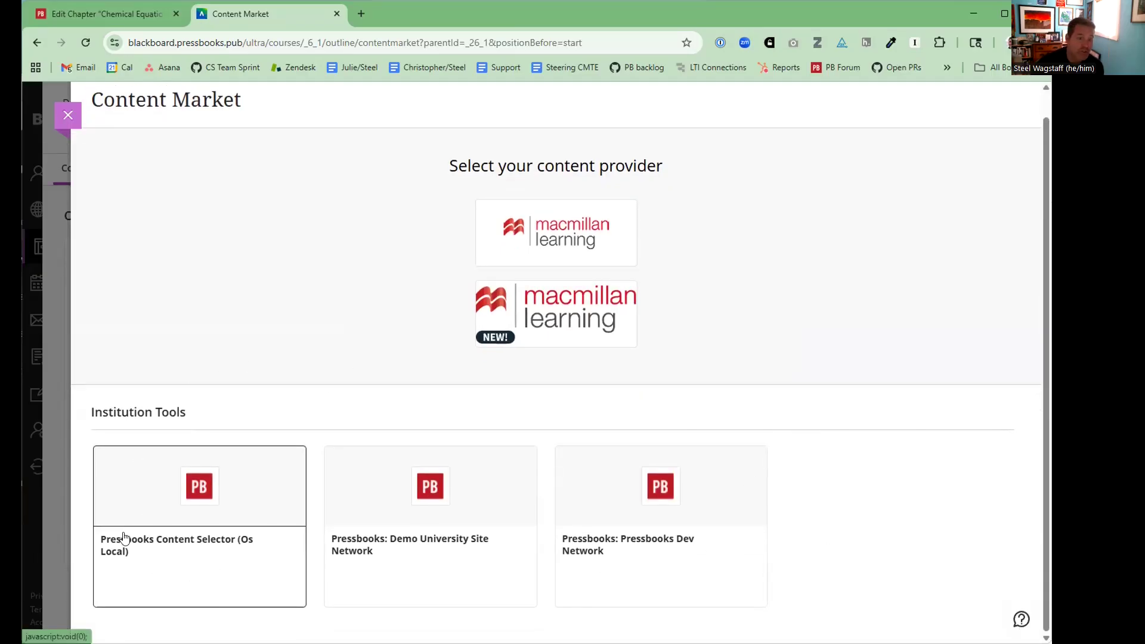
pyautogui.click(448, 546)
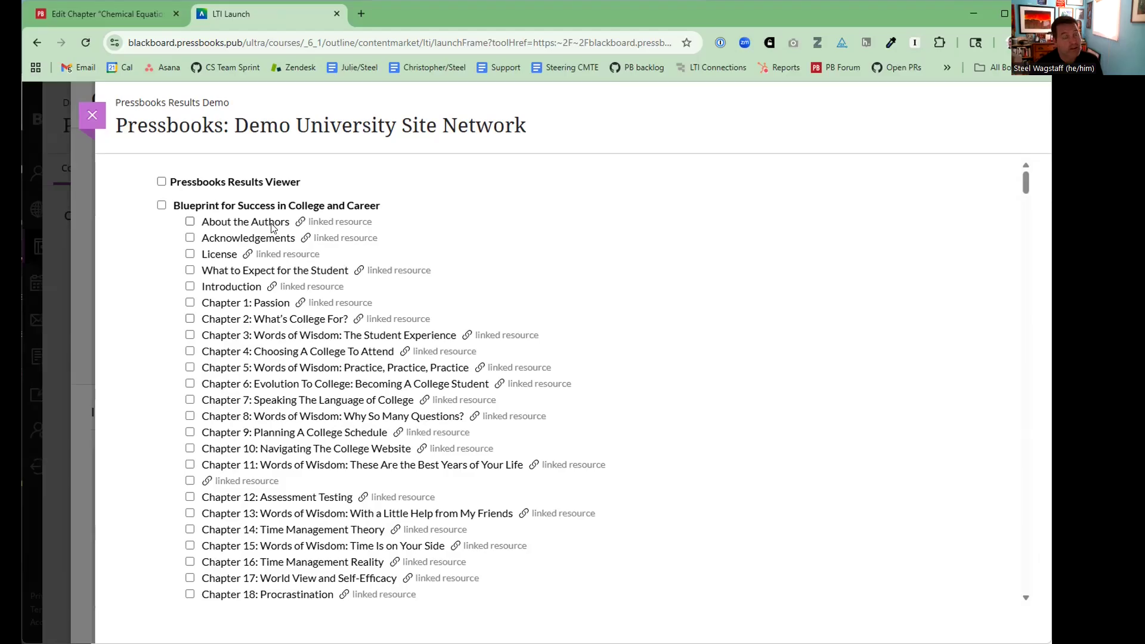
# Select the Pressbooks Results Viewer and review the resource types of the chapters in Pressbooks Results Demo Book [August 2025]
pyautogui.click(161, 181)
pyautogui.moveTo(1026, 182); pyautogui.dragTo(1026, 579)
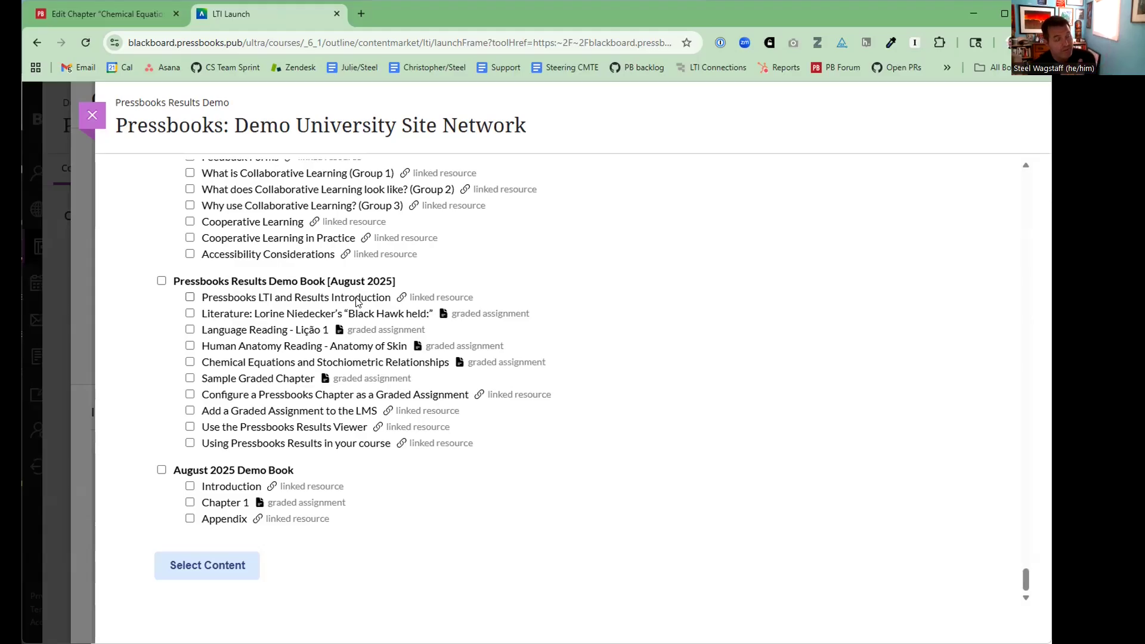
pyautogui.moveTo(409, 297); pyautogui.dragTo(485, 313)
pyautogui.click(484, 313)
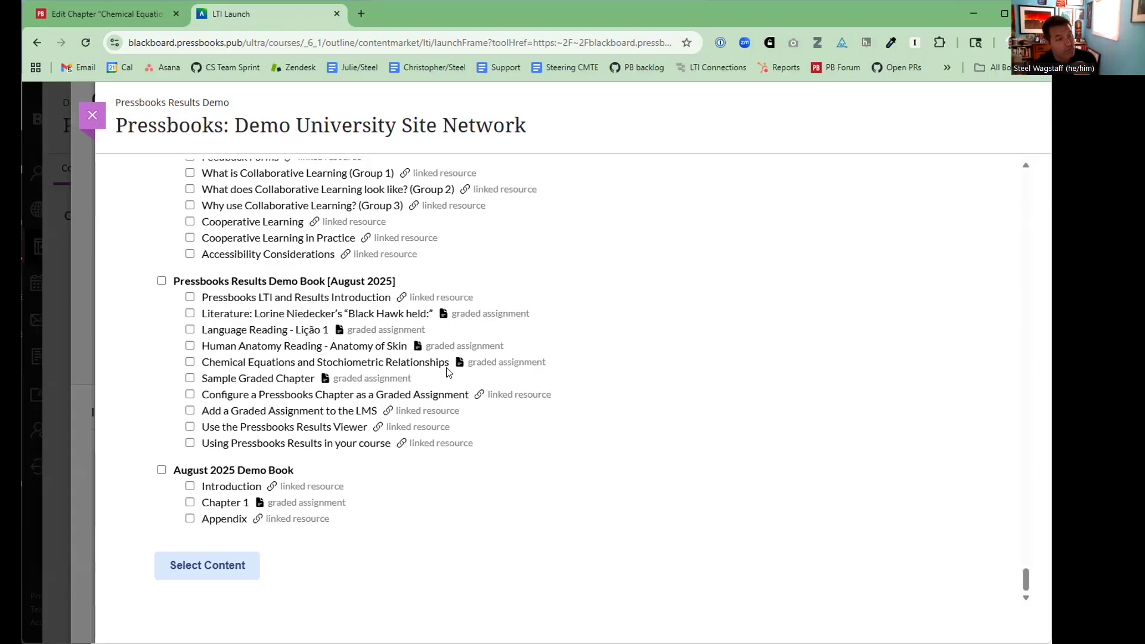
# Add the demo book's Introduction, the Literature, Language Reading and Human Anatomy assignments, and its last two chapters to the course along with the Results Viewer
pyautogui.click(162, 282)
pyautogui.click(164, 284)
pyautogui.click(190, 297)
pyautogui.click(189, 313)
pyautogui.click(189, 329)
pyautogui.click(190, 346)
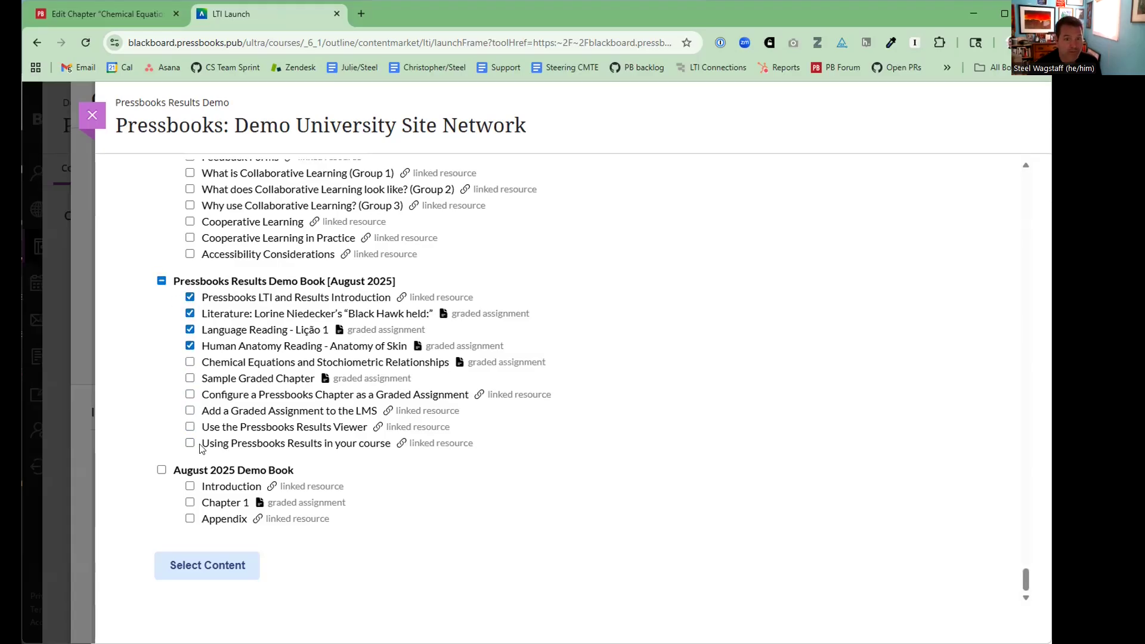
pyautogui.click(190, 426)
pyautogui.click(190, 442)
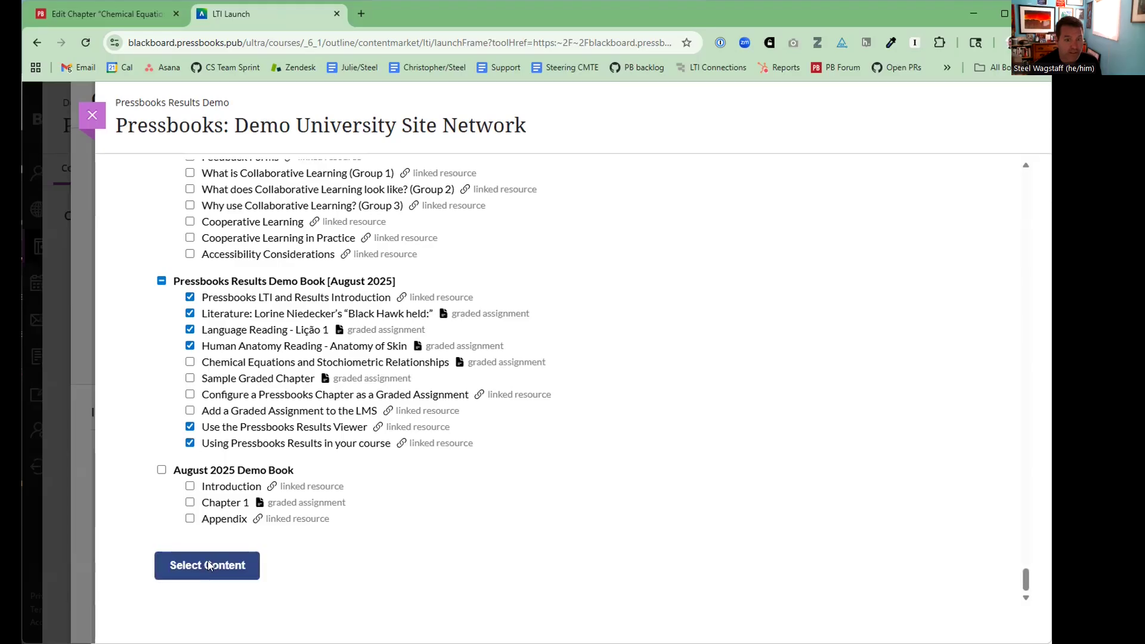
pyautogui.click(209, 565)
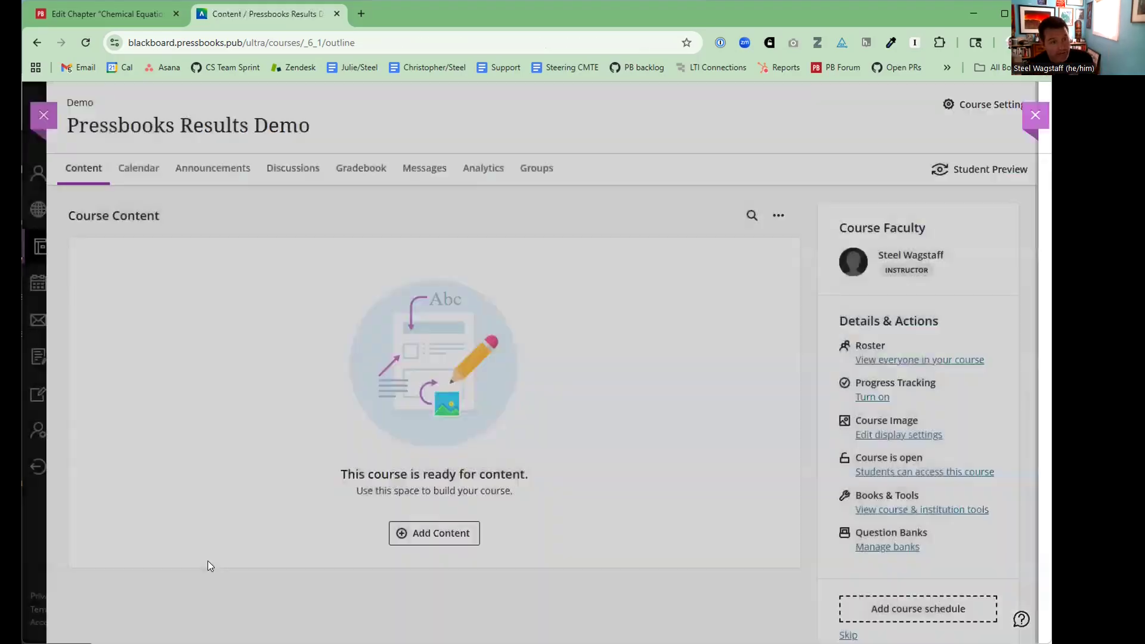
pyautogui.scroll(-3, 575, 224)
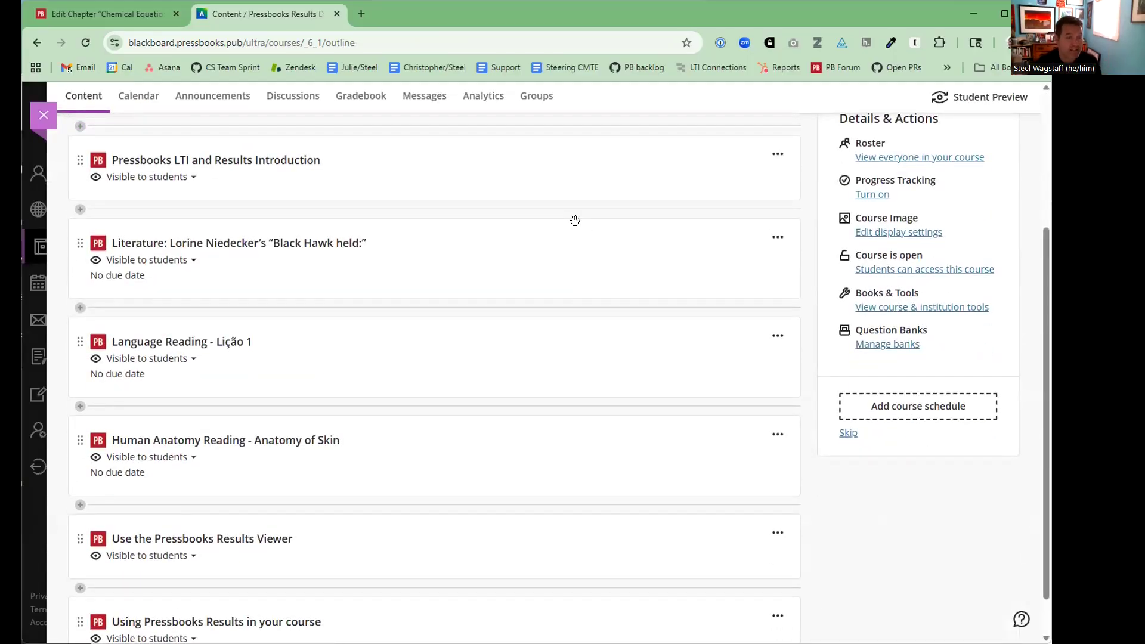
pyautogui.scroll(-1, 574, 221)
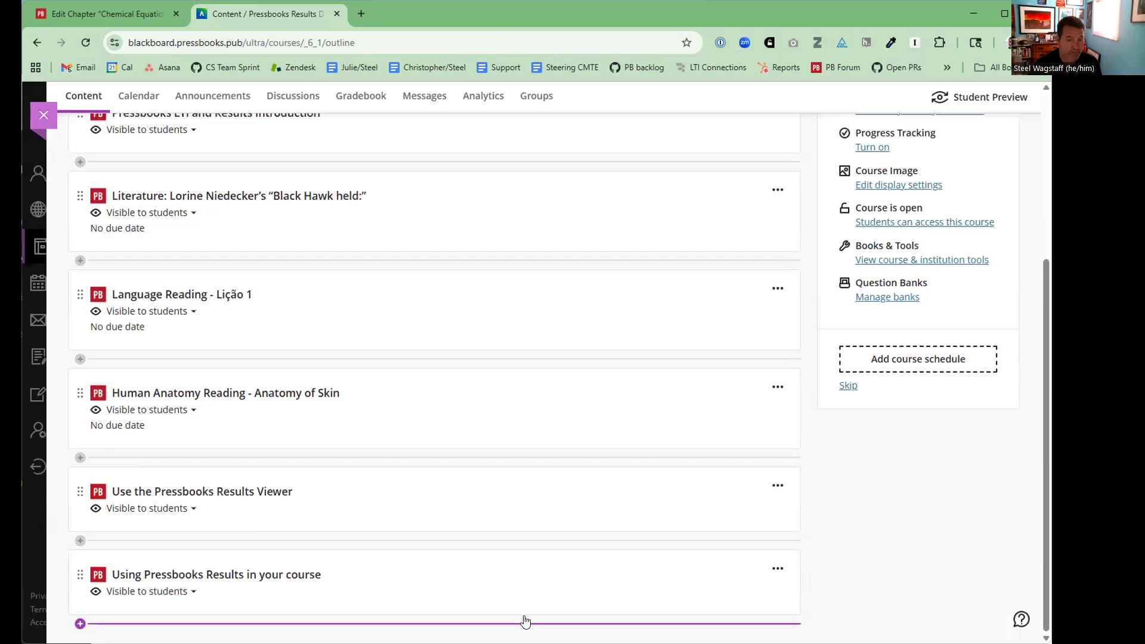
# Set the due date of the Literature: Lorine Niedecker's "Black Hawk held:" assignment to 8/29/25, 11:59 PM
pyautogui.scroll(2, 524, 622)
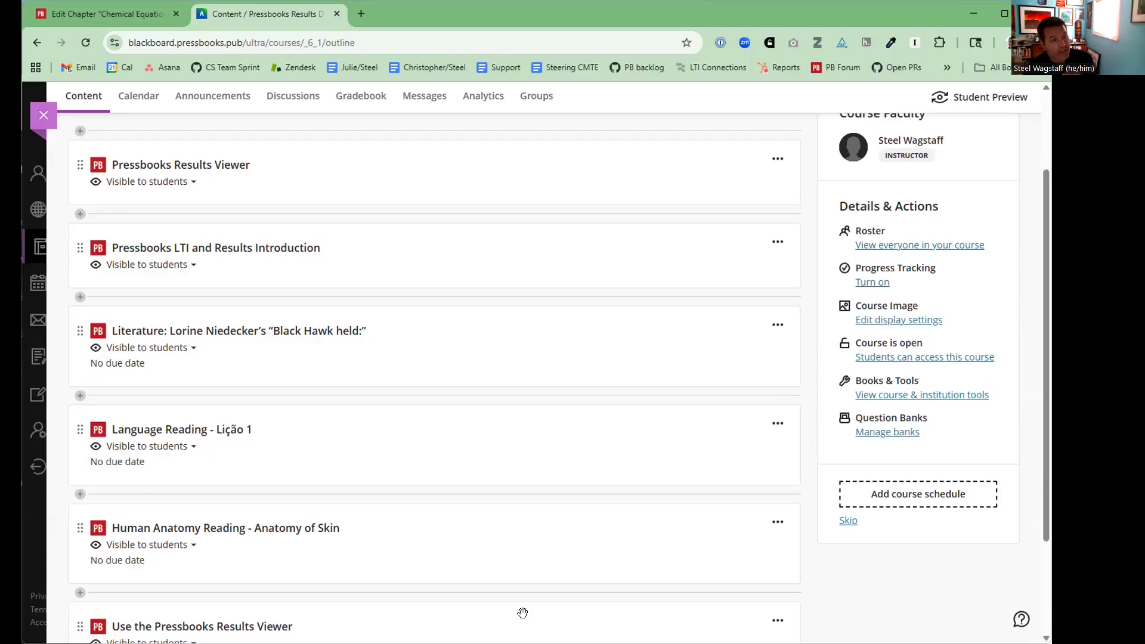
pyautogui.click(776, 327)
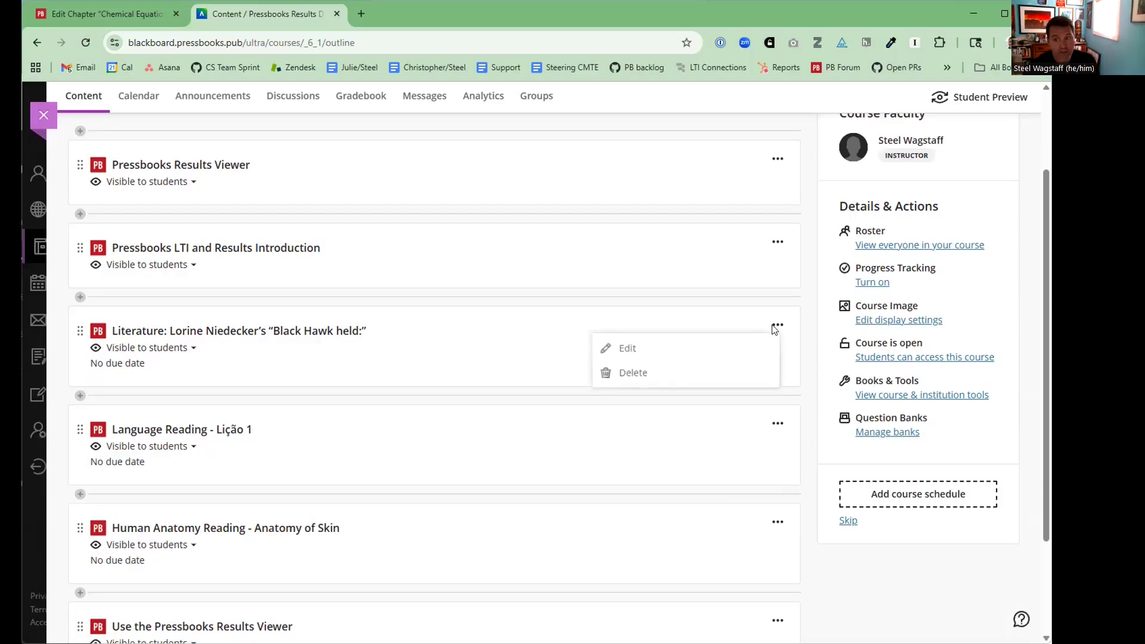
pyautogui.click(624, 345)
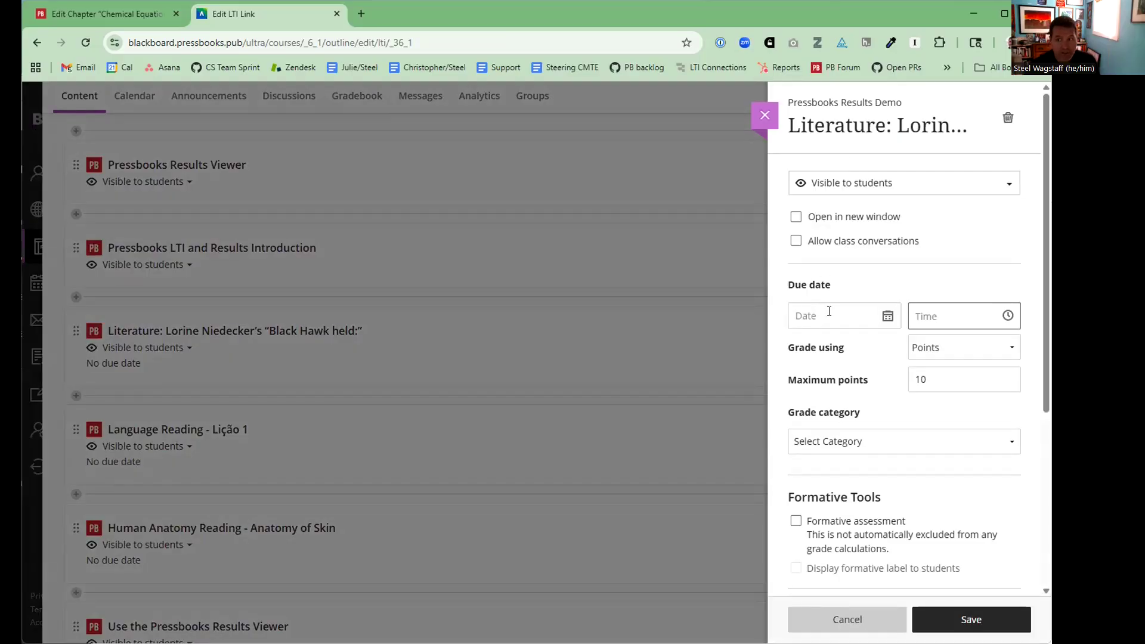
pyautogui.click(887, 316)
pyautogui.click(887, 251)
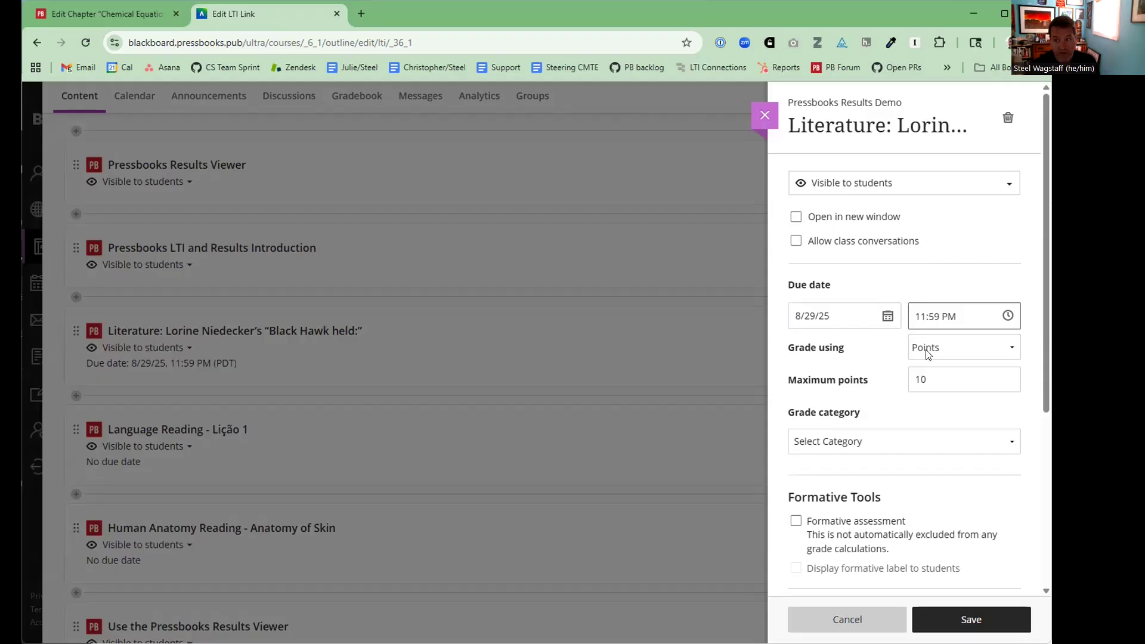
# Set the Literature assignment's maximum points to 20, look over its grade category and other options, and save it
pyautogui.click(938, 376)
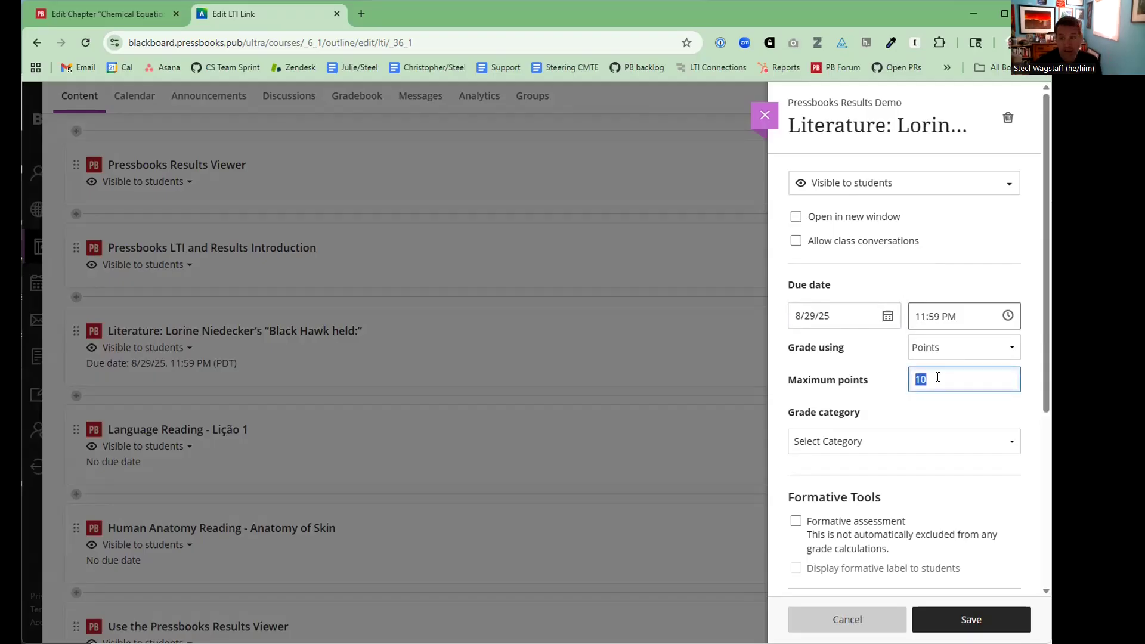
pyautogui.write('20')
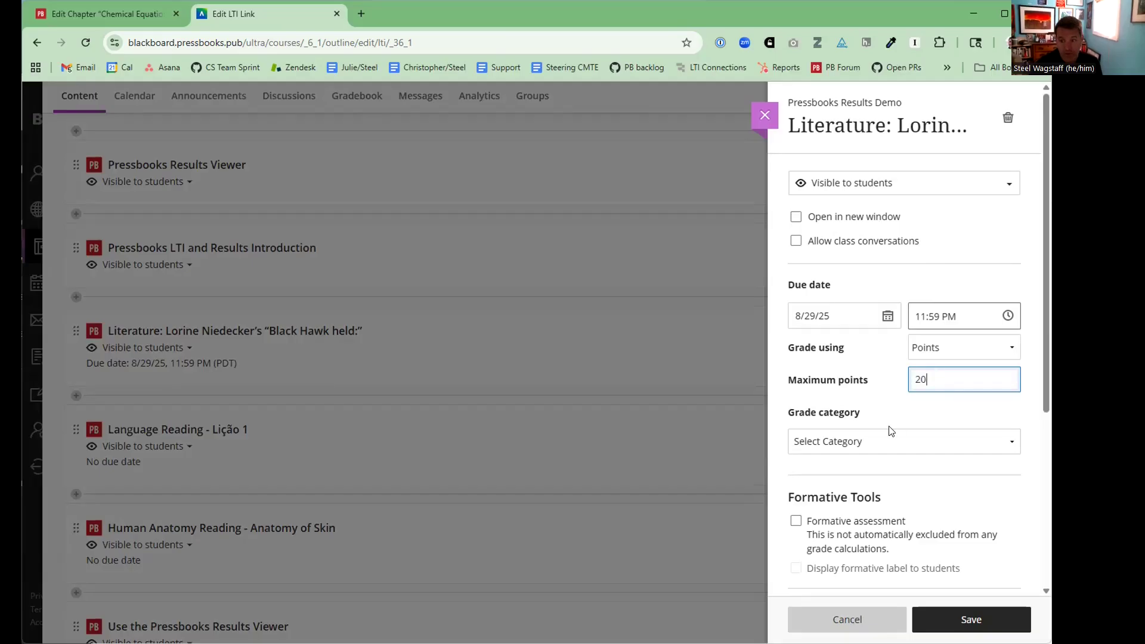
pyautogui.click(889, 442)
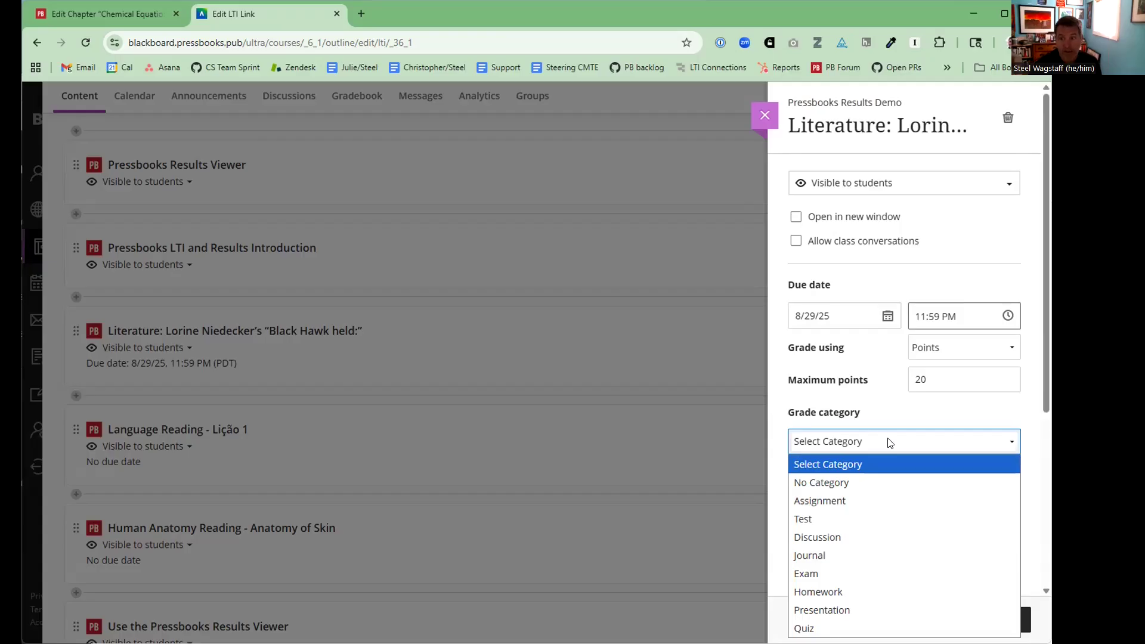
pyautogui.scroll(-3, 889, 442)
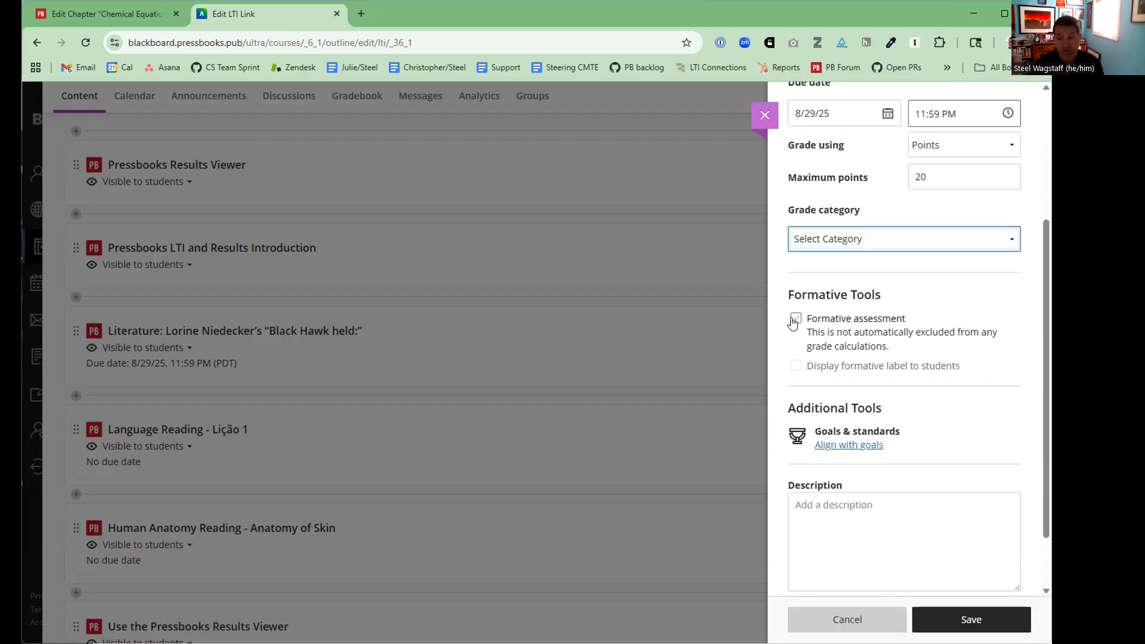
pyautogui.scroll(-2, 995, 422)
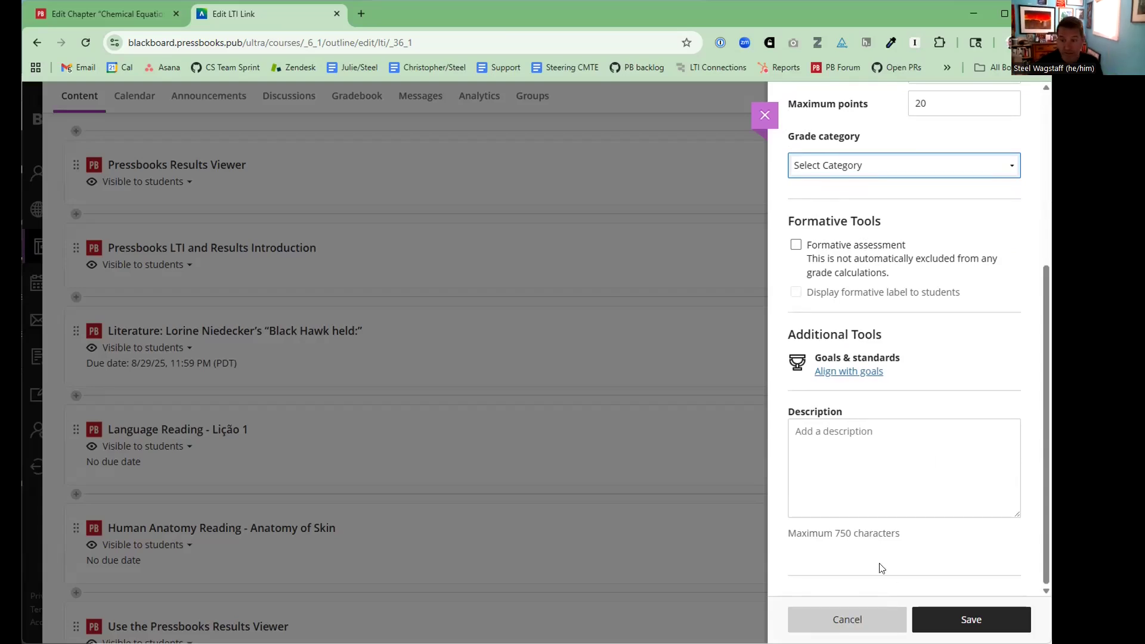
pyautogui.click(961, 620)
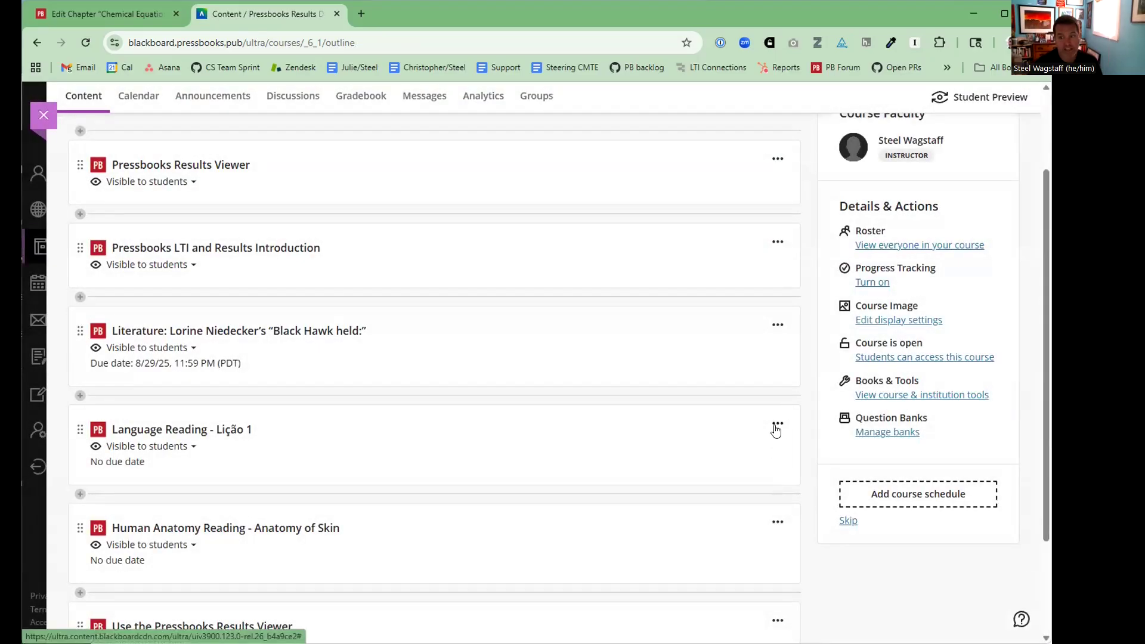
# Set the maximum points of the Language Reading - Lição 1 assignment to 30 and save it
pyautogui.click(776, 427)
pyautogui.click(606, 448)
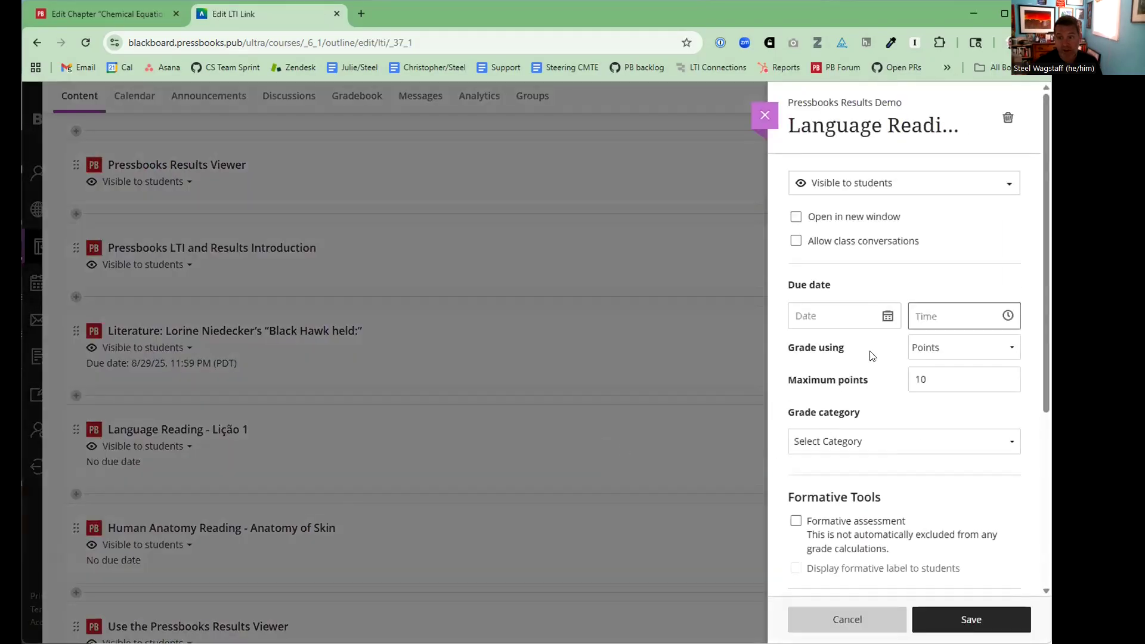
pyautogui.click(910, 379)
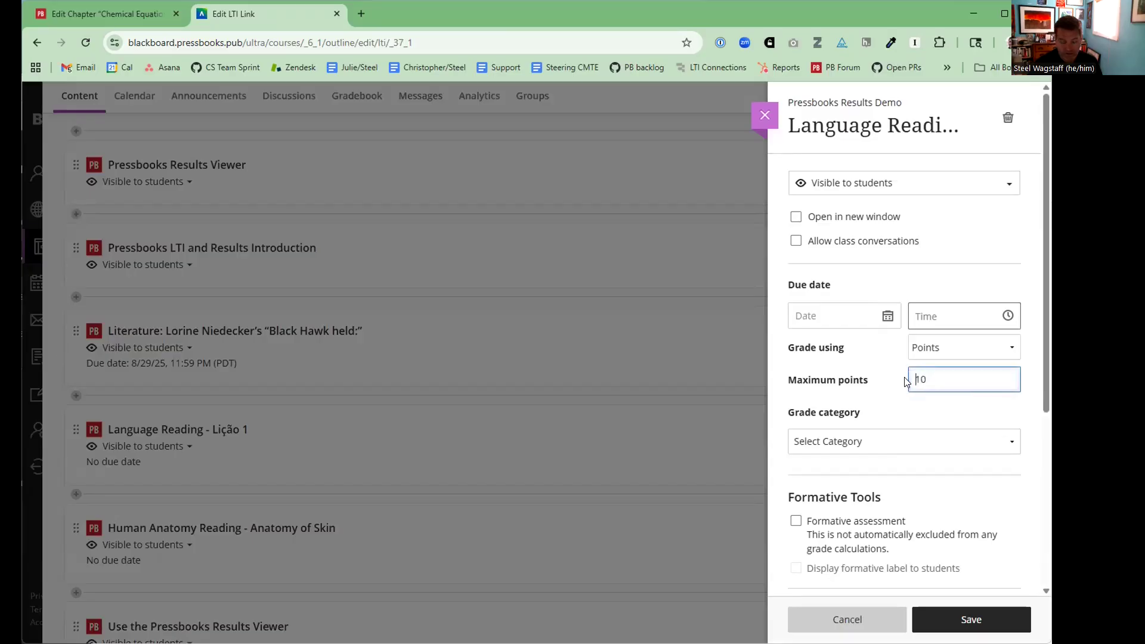
pyautogui.press('Delete')
pyautogui.write('3')
pyautogui.click(1010, 613)
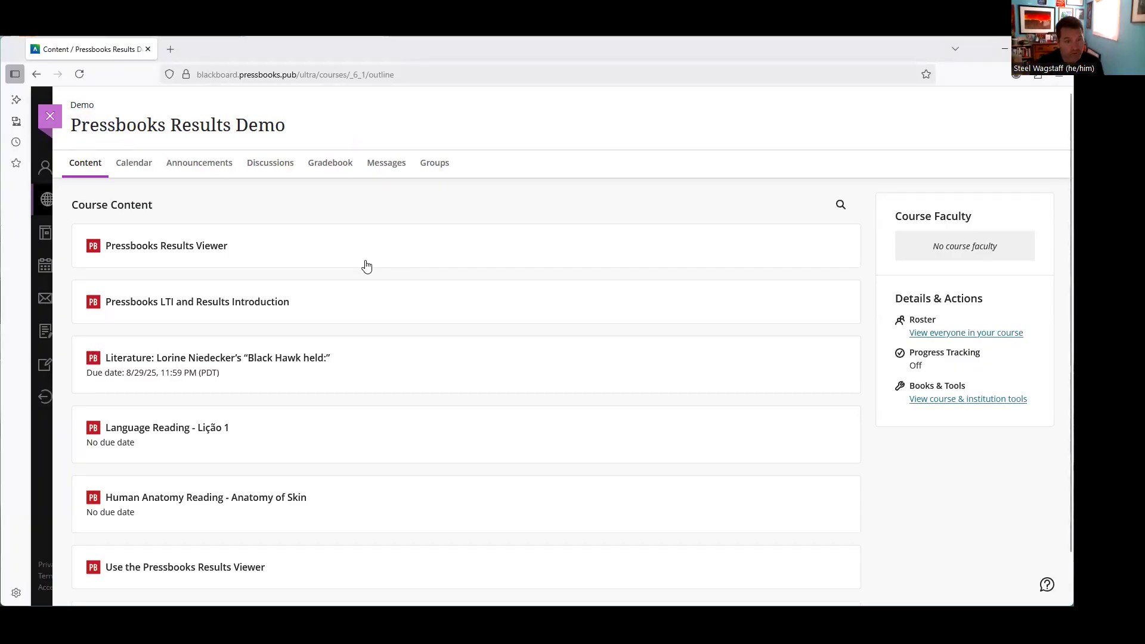
# In the student's browser session, open the Literature: Lorine Niedecker's "Black Hawk held:" assignment and launch it
pyautogui.scroll(-1, 367, 266)
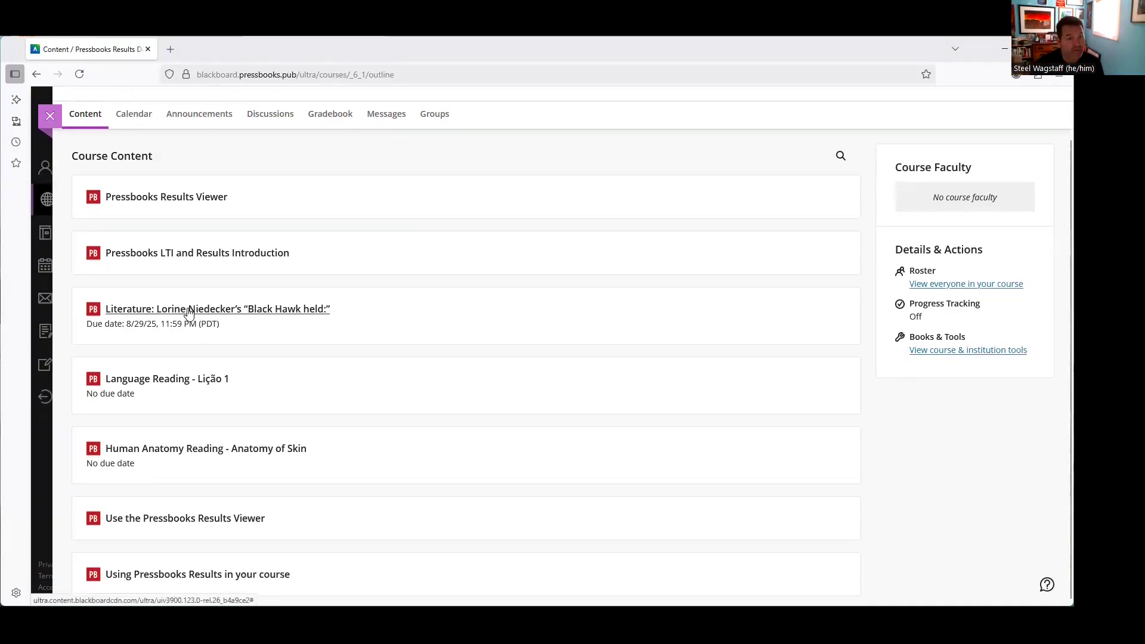
pyautogui.click(189, 310)
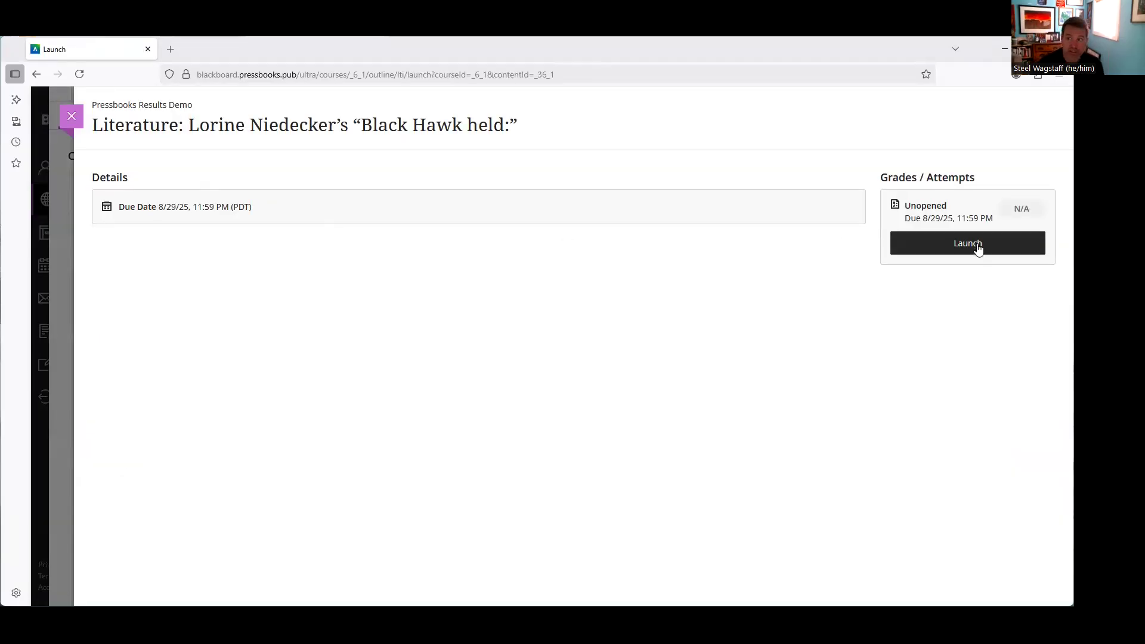
pyautogui.click(936, 249)
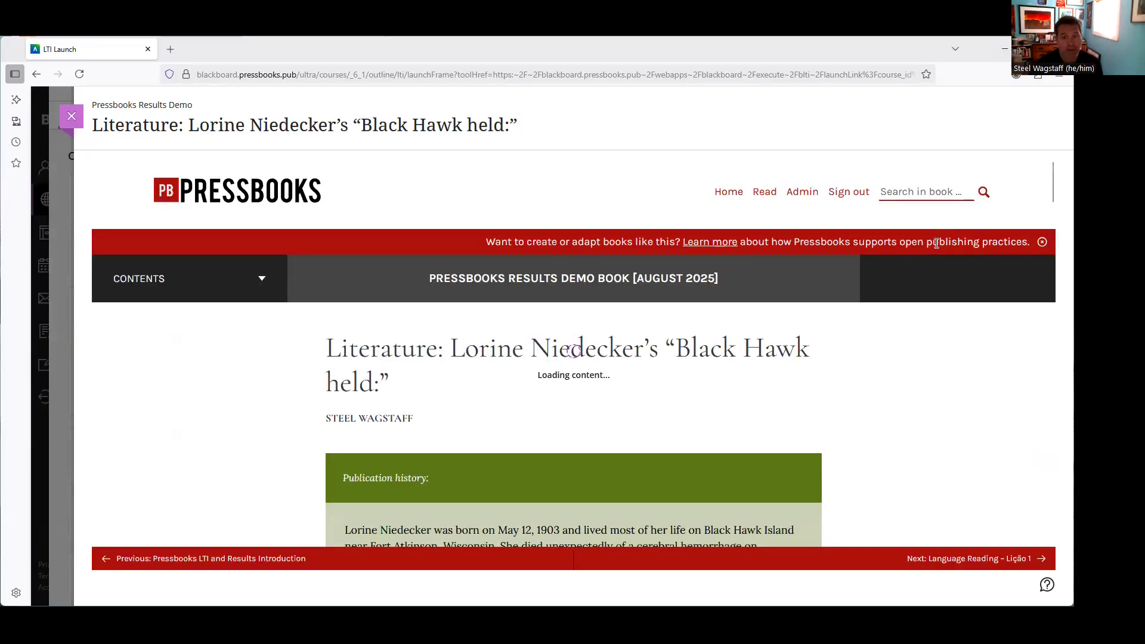
# Answer False to the statement that Lorine Niedecker never published this poem during her lifetime and check the answer
pyautogui.scroll(-8, 935, 249)
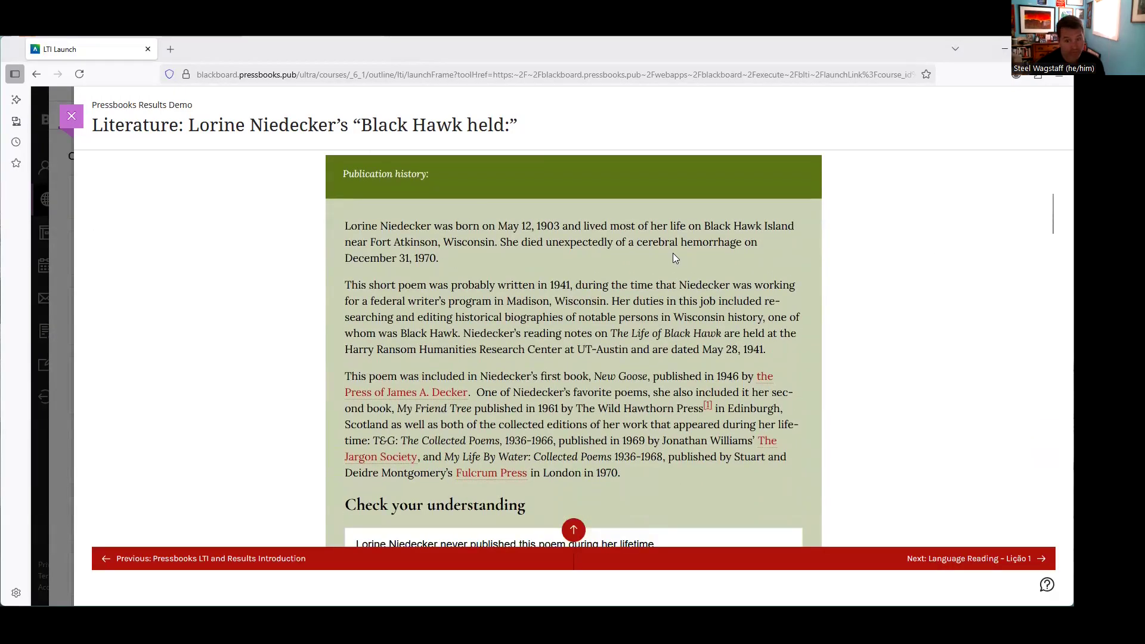
pyautogui.scroll(-2, 673, 253)
pyautogui.click(464, 270)
pyautogui.click(382, 312)
# Enter Sauk in the next activity and answer Henry Atkinson to the second quiz's question about Lincoln's general
pyautogui.scroll(-9, 381, 312)
pyautogui.click(500, 297)
pyautogui.write('Sa')
pyautogui.write('uk')
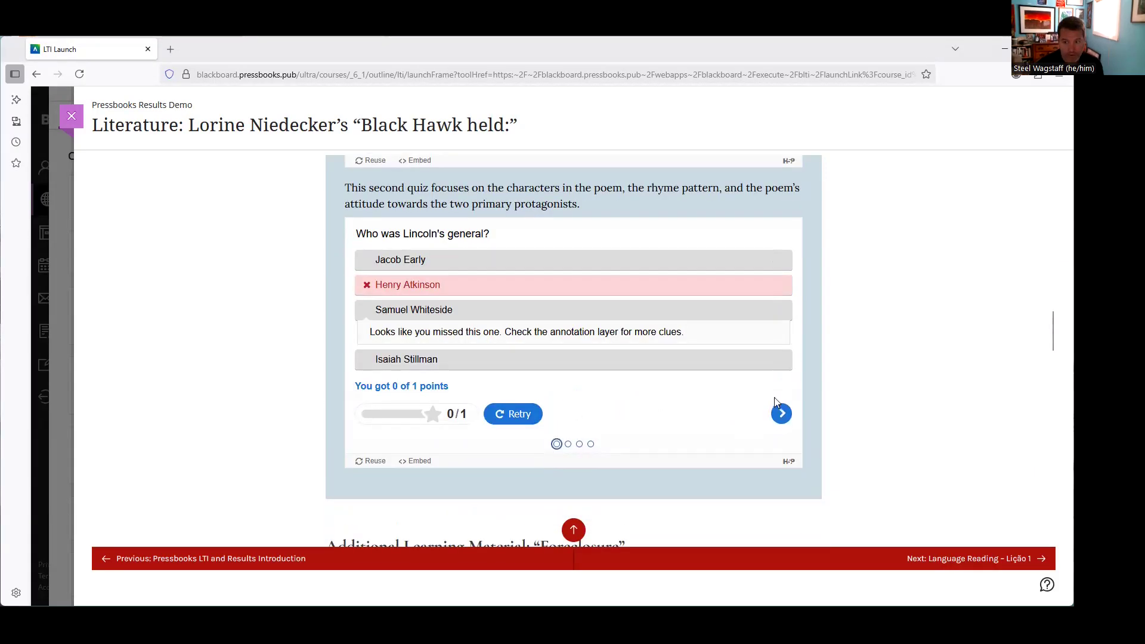
# Answer and check True for the second quiz's statements on sympathy towards Black Hawk and admiration for Lincoln and the militia
pyautogui.click(780, 410)
pyautogui.click(391, 263)
pyautogui.click(386, 306)
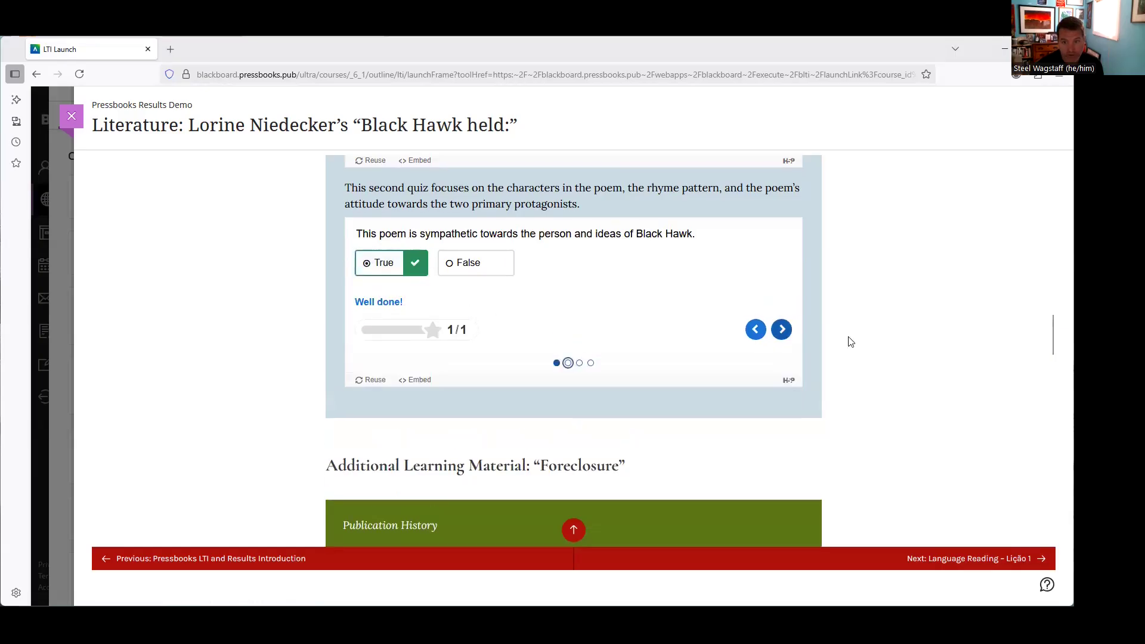
pyautogui.click(781, 327)
pyautogui.click(392, 263)
pyautogui.click(386, 306)
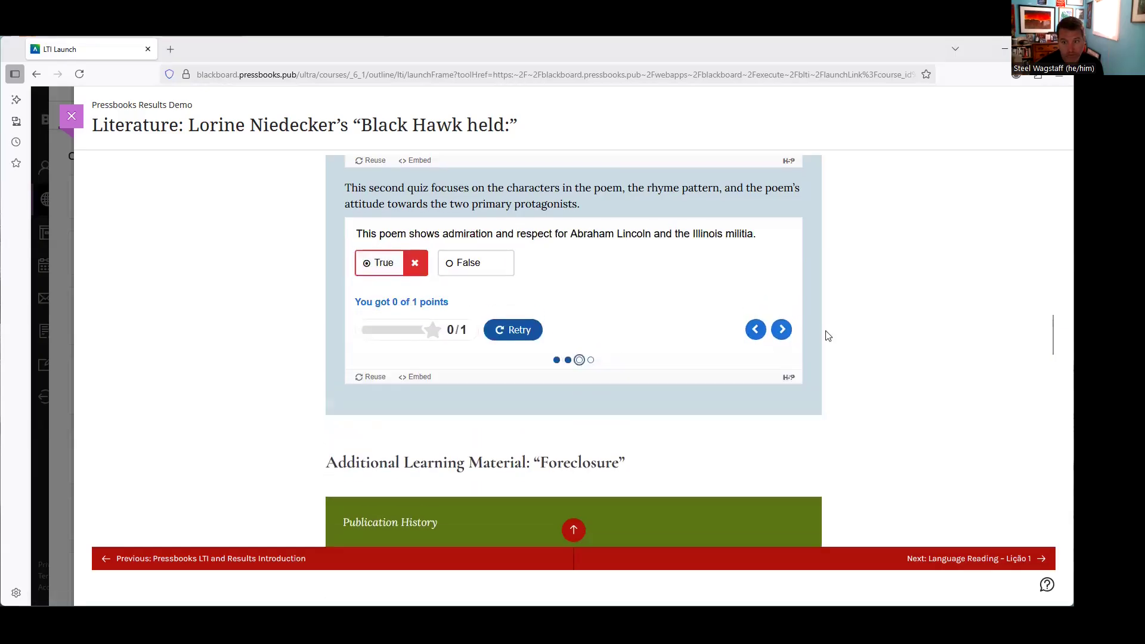
# Mark sold and old as the poem's end rhyme words, check them, and finish the second quiz
pyautogui.click(782, 327)
pyautogui.click(442, 275)
pyautogui.click(415, 308)
pyautogui.click(398, 413)
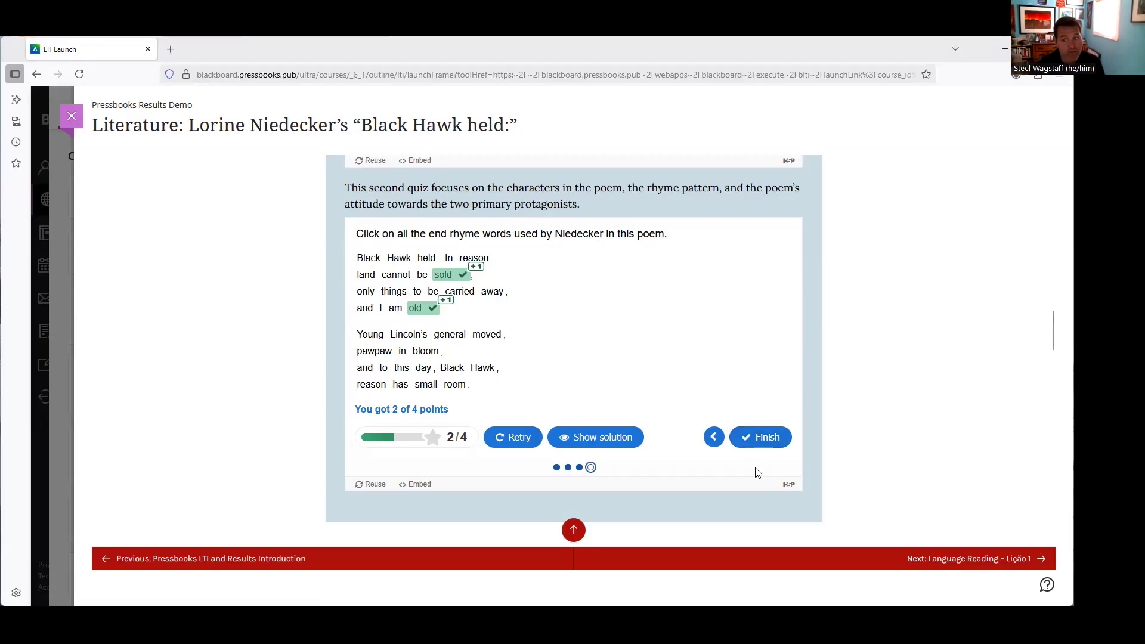
pyautogui.click(768, 449)
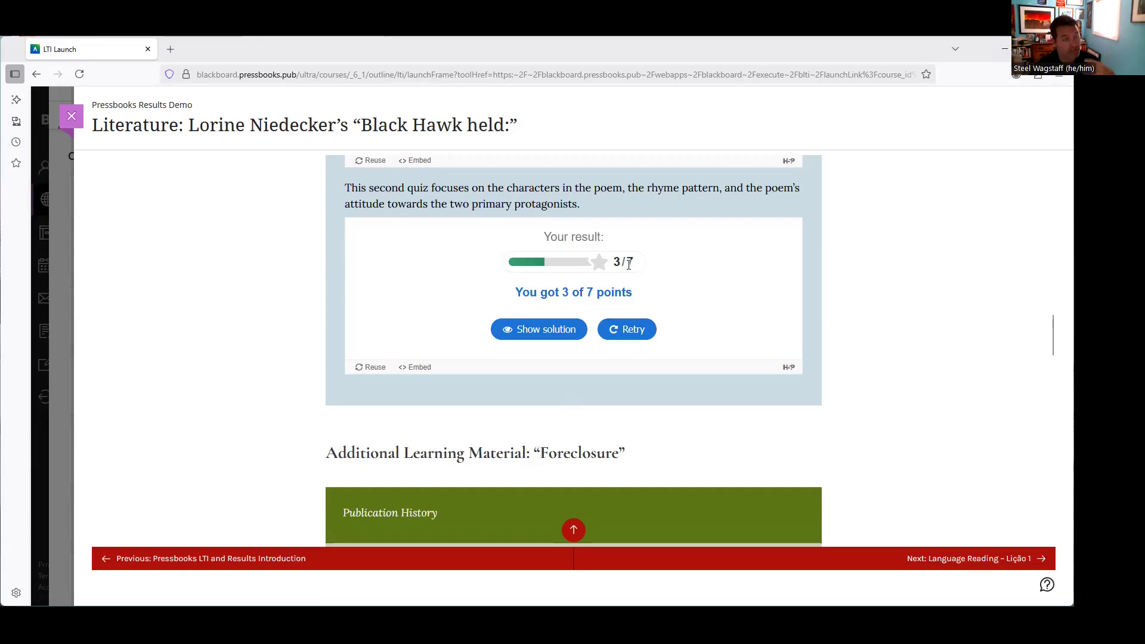
# In the post poem quiz, answer "They find it empowering and protective" on the speaker's attitude toward legal language and check it
pyautogui.scroll(-12, 629, 264)
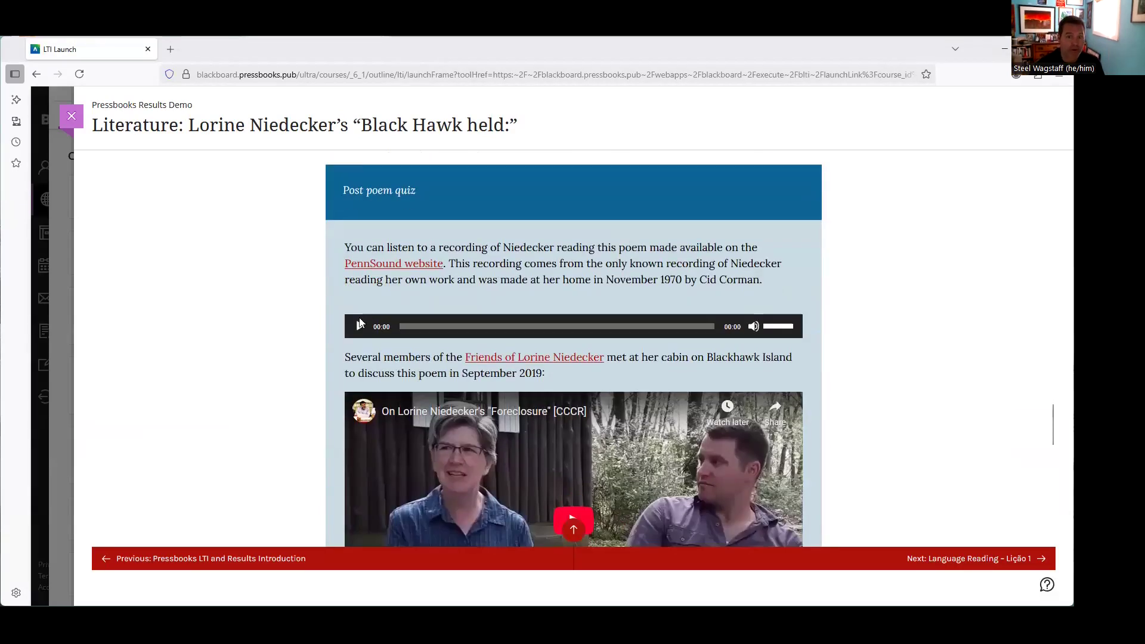
pyautogui.scroll(-7, 360, 324)
pyautogui.click(420, 279)
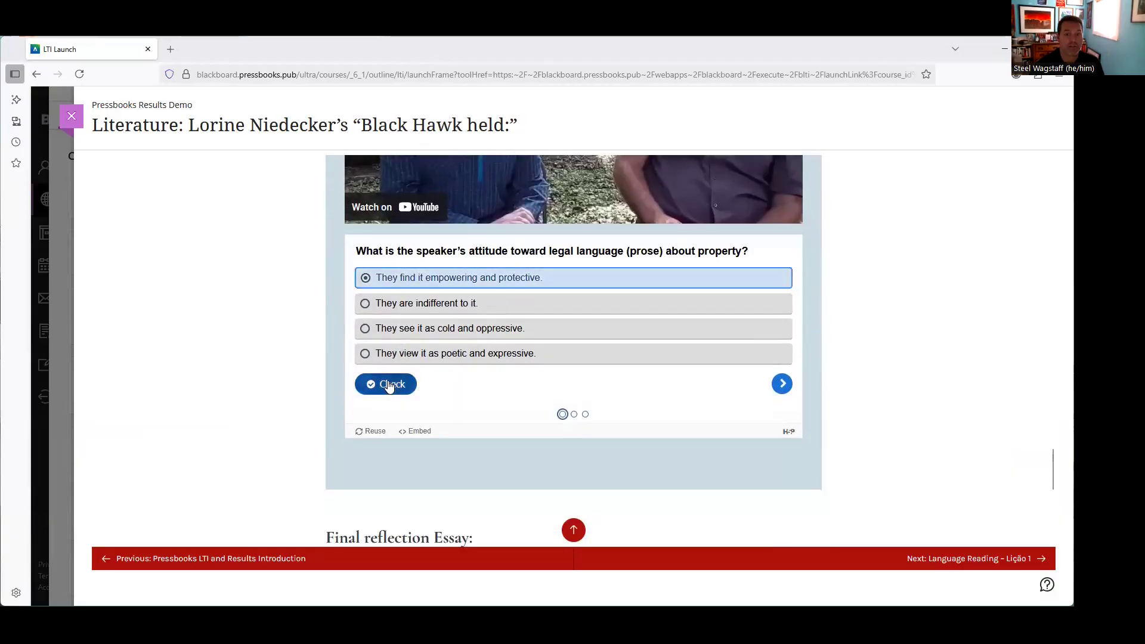
pyautogui.click(389, 387)
# For the final wish question, choose the statements on poetry preserving property rights and on the speaker wanting peace, and check them
pyautogui.click(782, 383)
pyautogui.moveTo(382, 297); pyautogui.dragTo(387, 311)
pyautogui.click(396, 384)
pyautogui.click(389, 471)
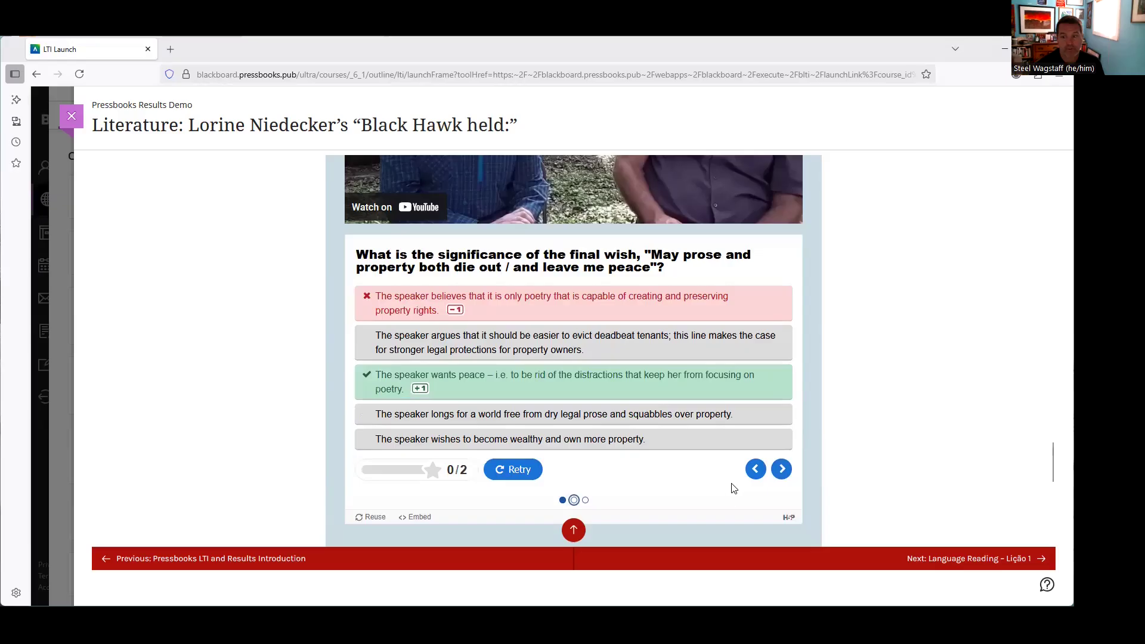
# Answer that "clause of claws" suggests legal language is predatory and harmful, check it, and finish the quiz
pyautogui.click(781, 470)
pyautogui.moveTo(435, 348); pyautogui.dragTo(432, 348)
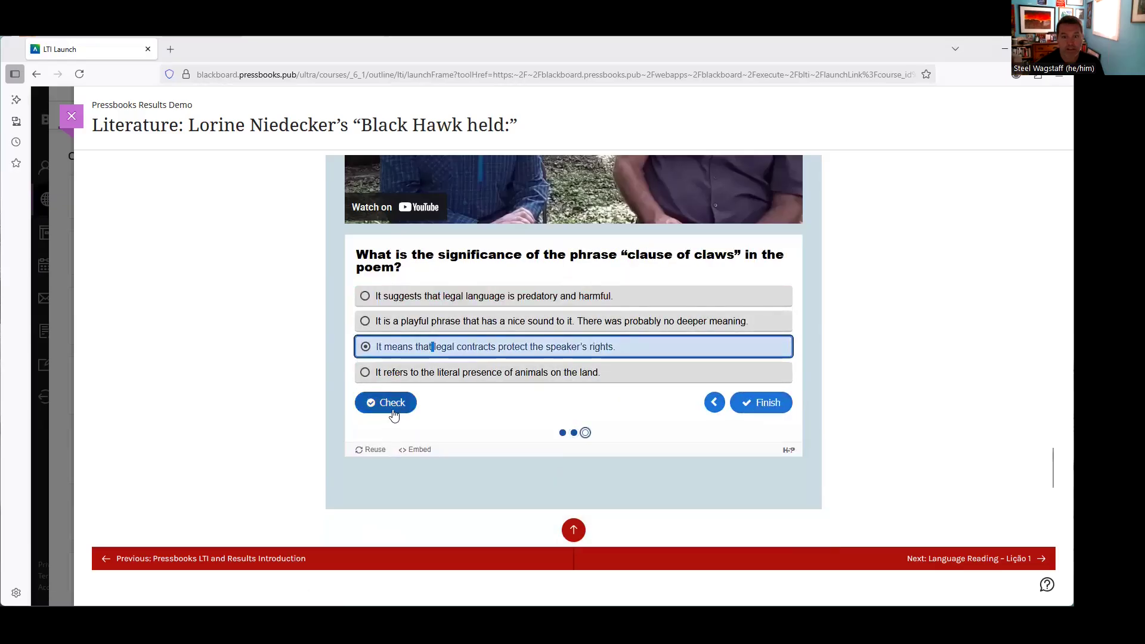
pyautogui.click(385, 296)
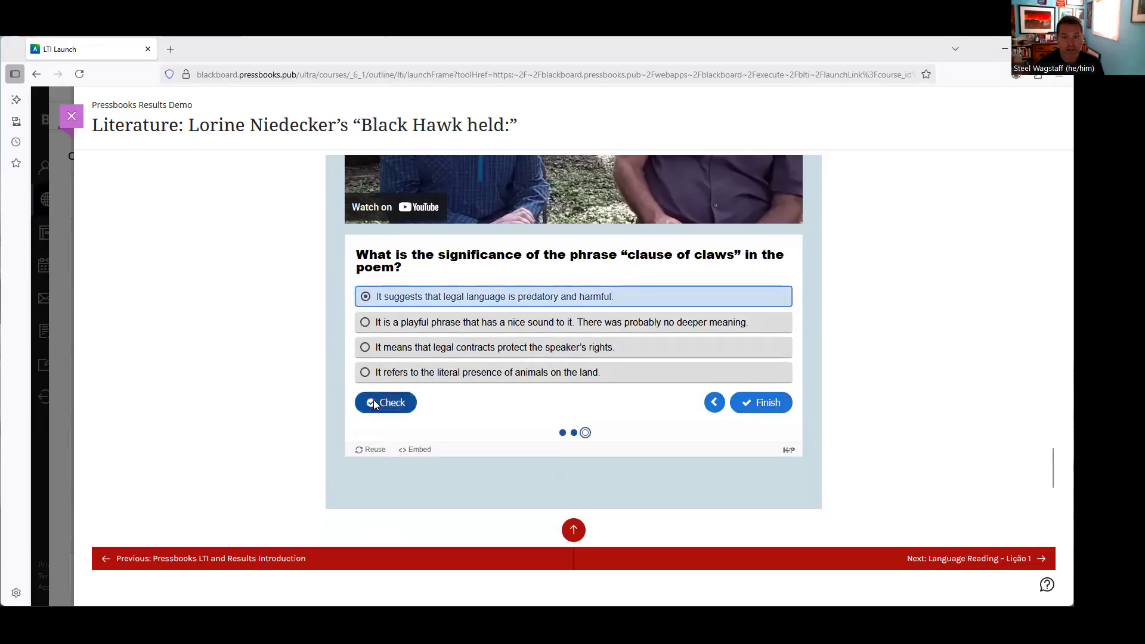
pyautogui.click(375, 404)
pyautogui.click(749, 403)
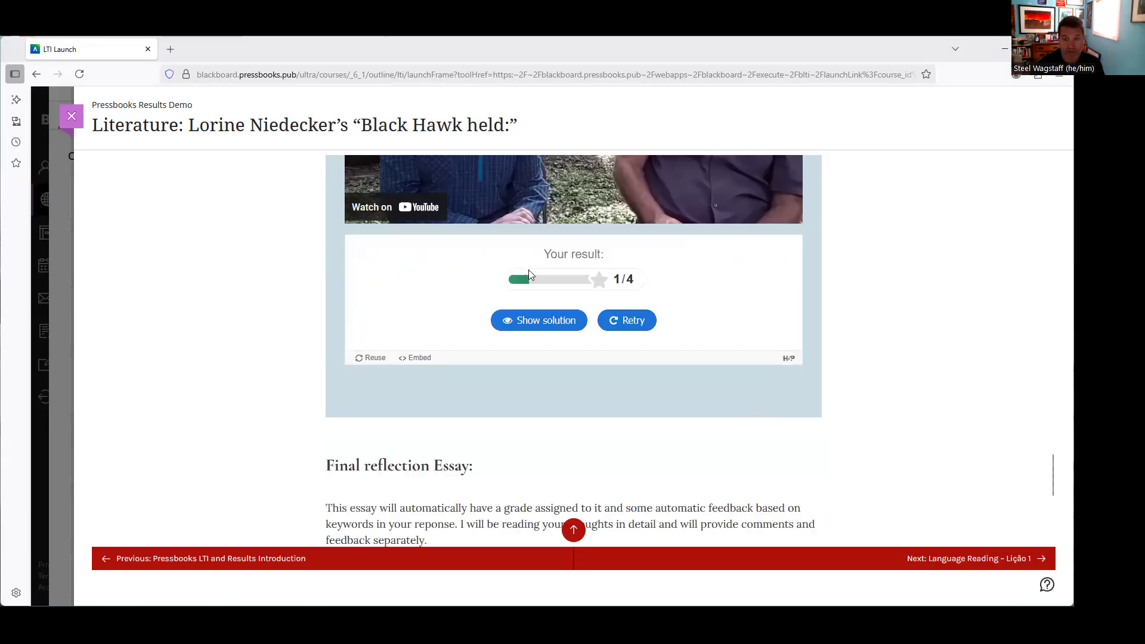
# Fill the final reflection essay with repeated copies of its own prompt text and check the response
pyautogui.scroll(-4, 528, 274)
pyautogui.click(434, 384)
pyautogui.moveTo(336, 322); pyautogui.dragTo(643, 346)
pyautogui.hotkey('ctrl', 'c')
pyautogui.click(549, 386)
pyautogui.hotkey('ctrl', 'v')
pyautogui.hotkey('ctrl', 'v')
pyautogui.hotkey('ctrl', 'v')
pyautogui.hotkey('ctrl', 'v')
pyautogui.hotkey('ctrl', 'v')
pyautogui.hotkey('ctrl', 'v')
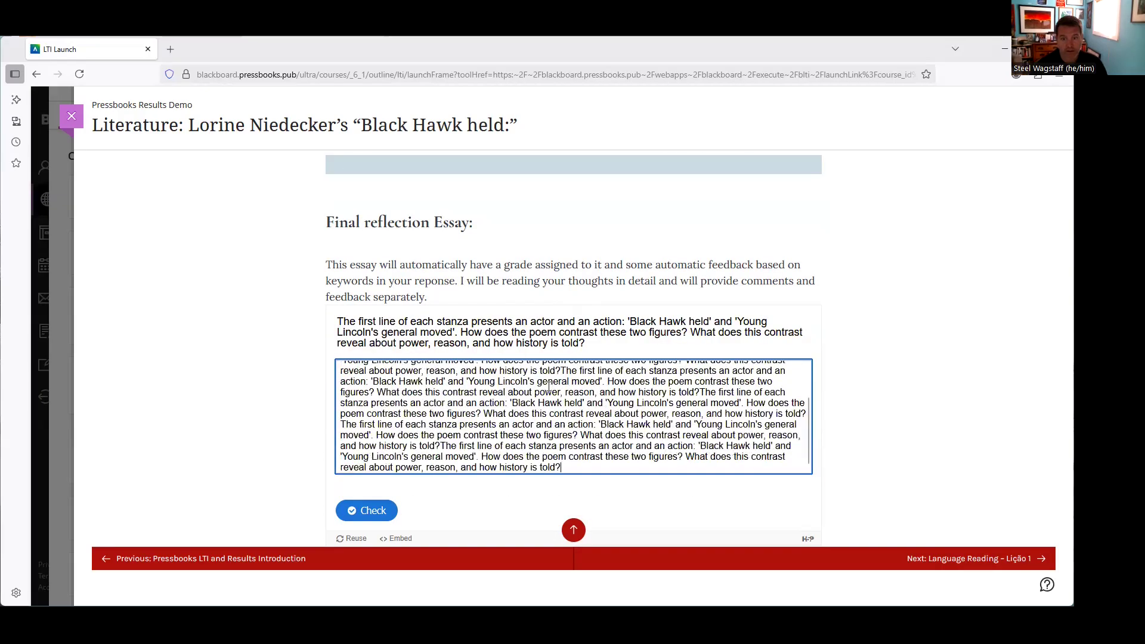
pyautogui.click(352, 517)
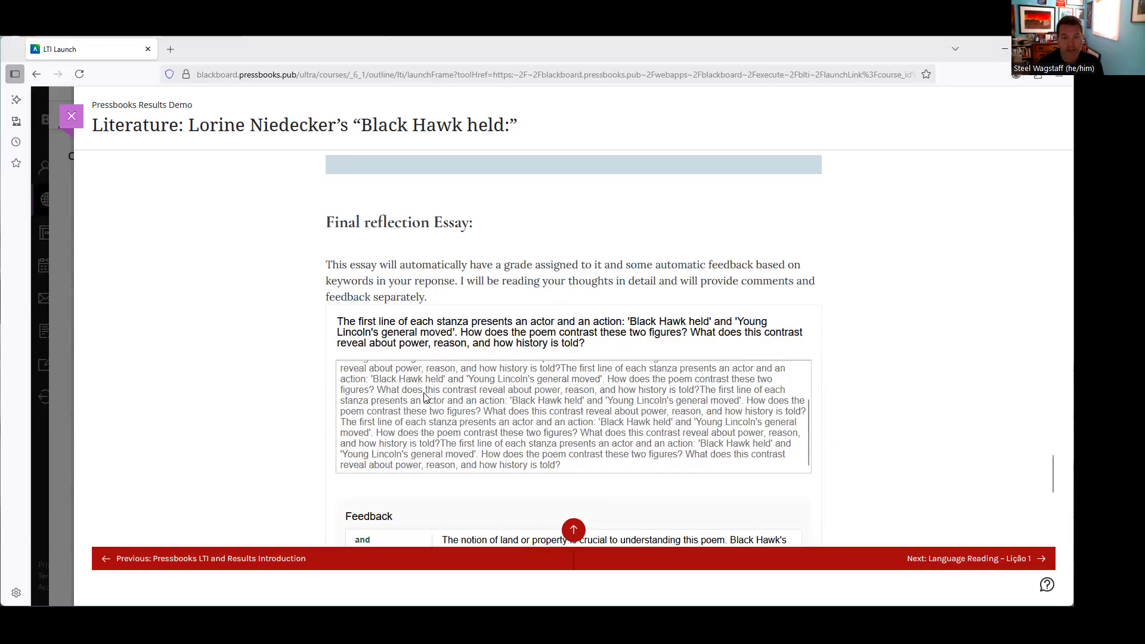
# Review the essay's automatic feedback and the scores of the chapter's completed activities
pyautogui.scroll(-6, 423, 398)
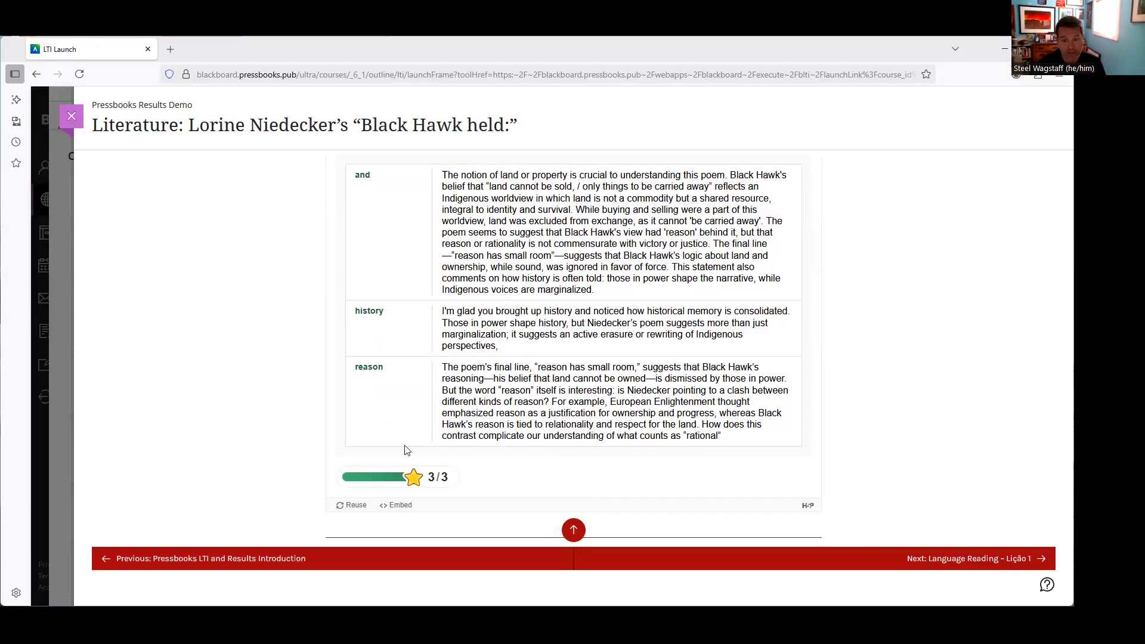
pyautogui.scroll(15, 437, 476)
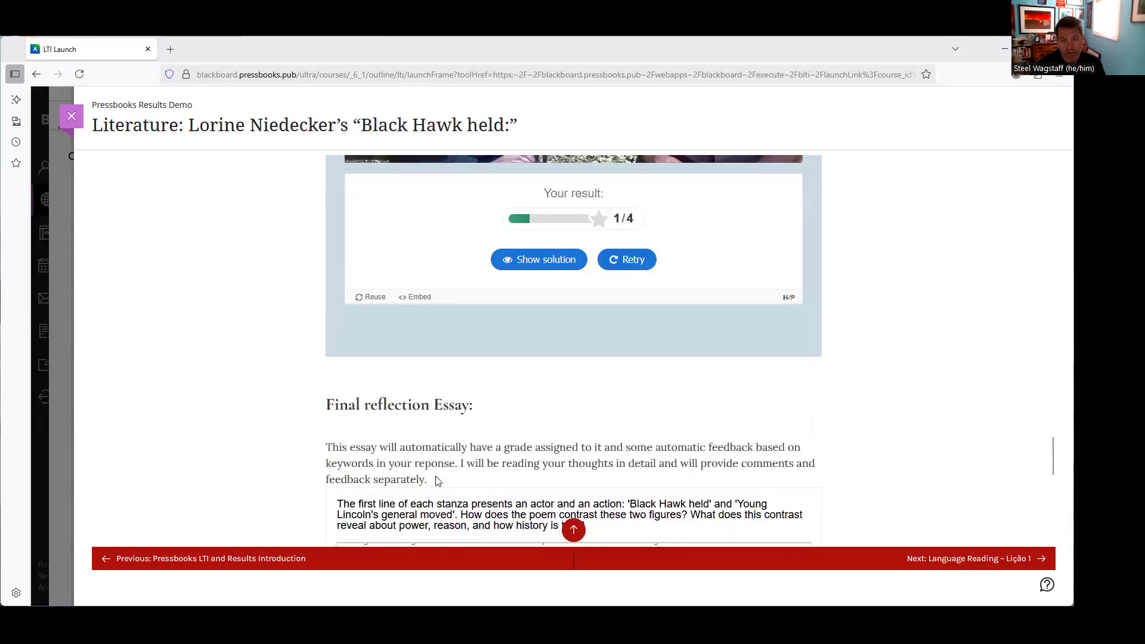
pyautogui.scroll(-12, 628, 288)
pyautogui.scroll(5, 628, 287)
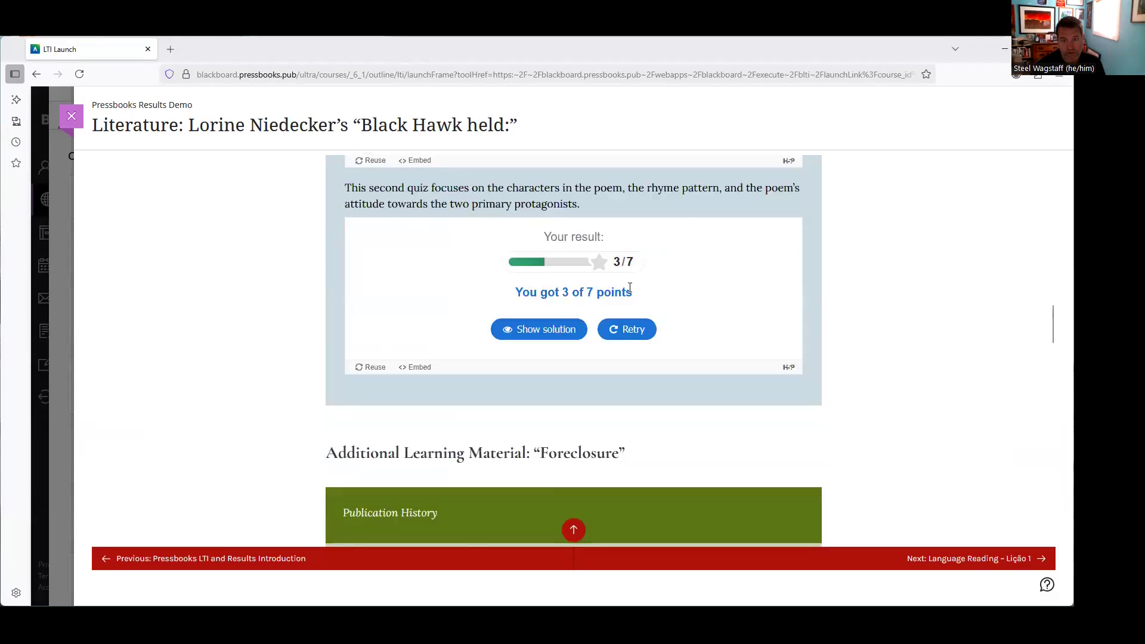
pyautogui.scroll(15, 623, 331)
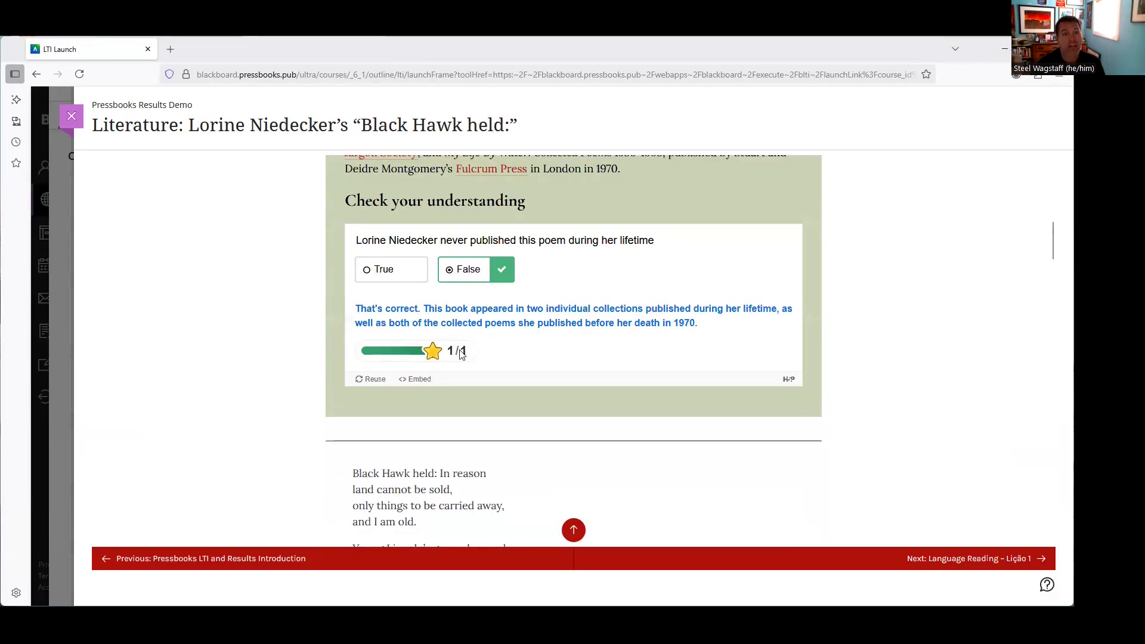
pyautogui.scroll(10, 457, 350)
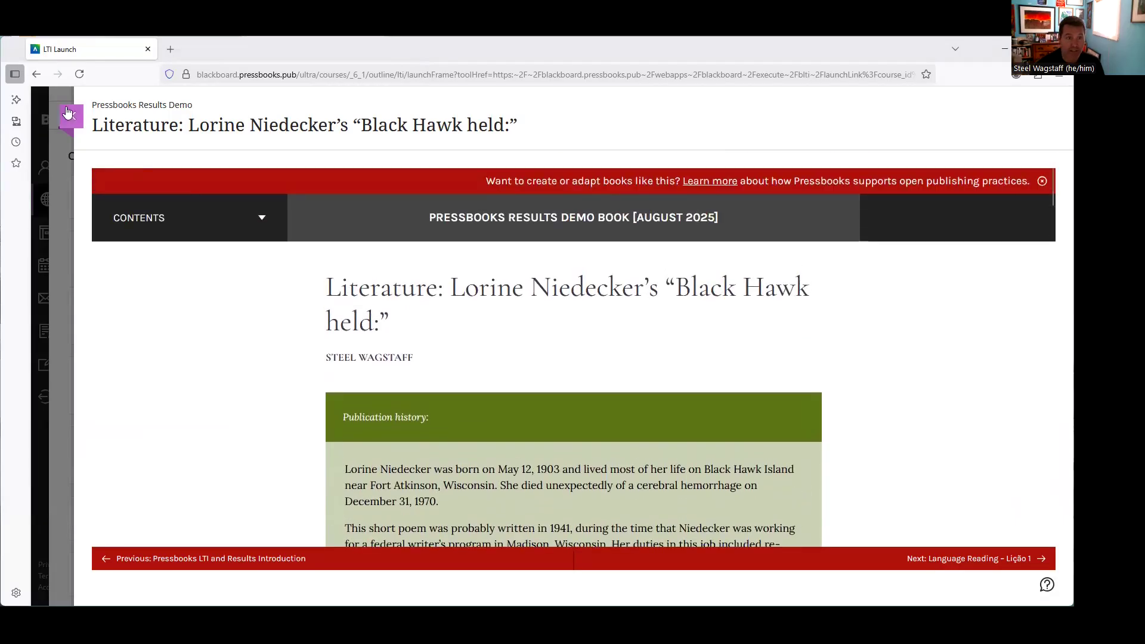
# Close the assignment, view the student's grades in the course gradebook, and reopen the Pressbooks Results Demo course
pyautogui.click(67, 116)
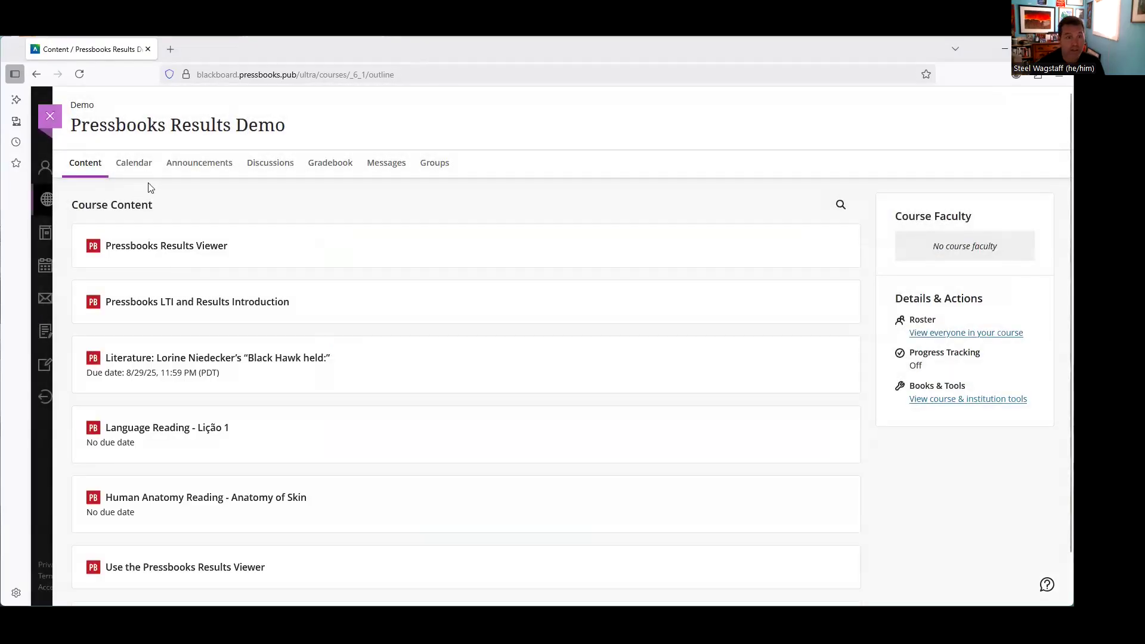
pyautogui.click(329, 170)
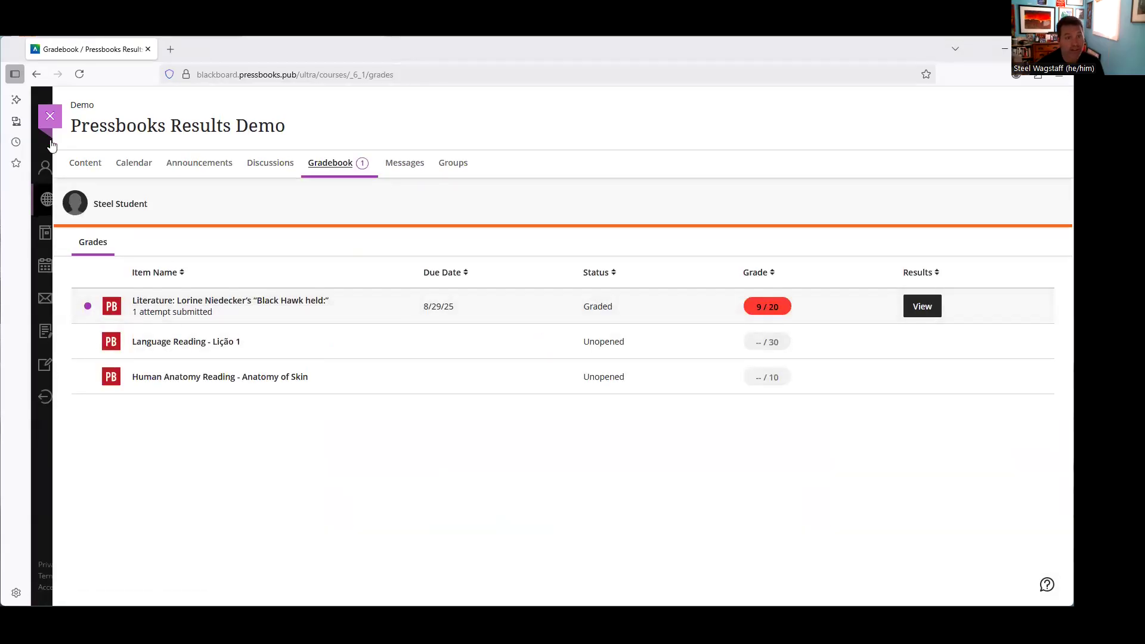
pyautogui.click(50, 115)
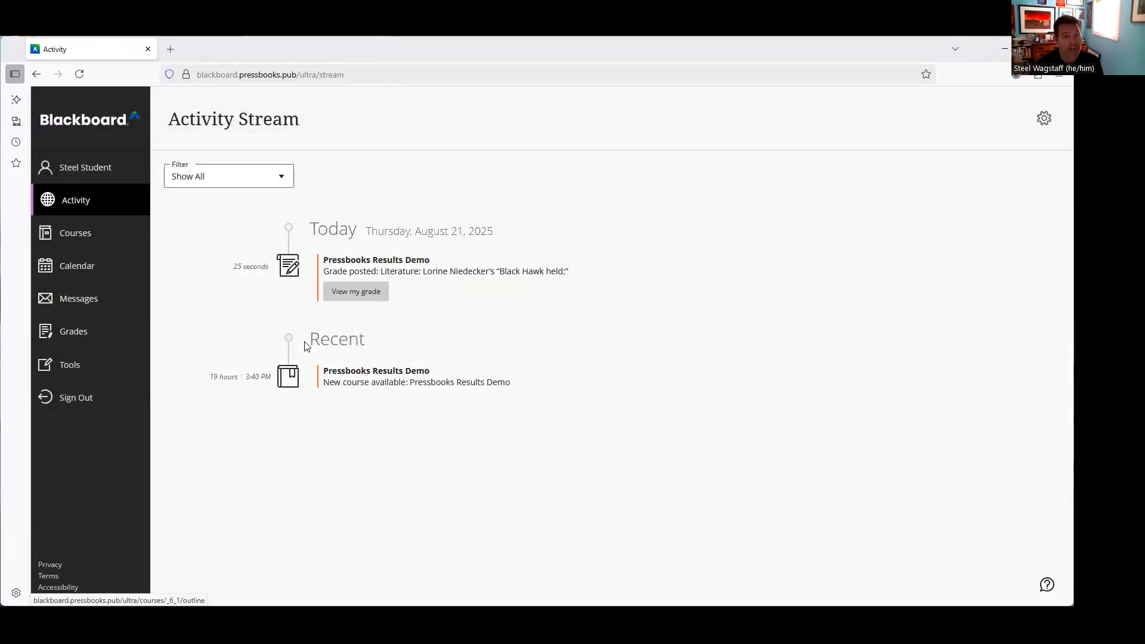
pyautogui.click(389, 381)
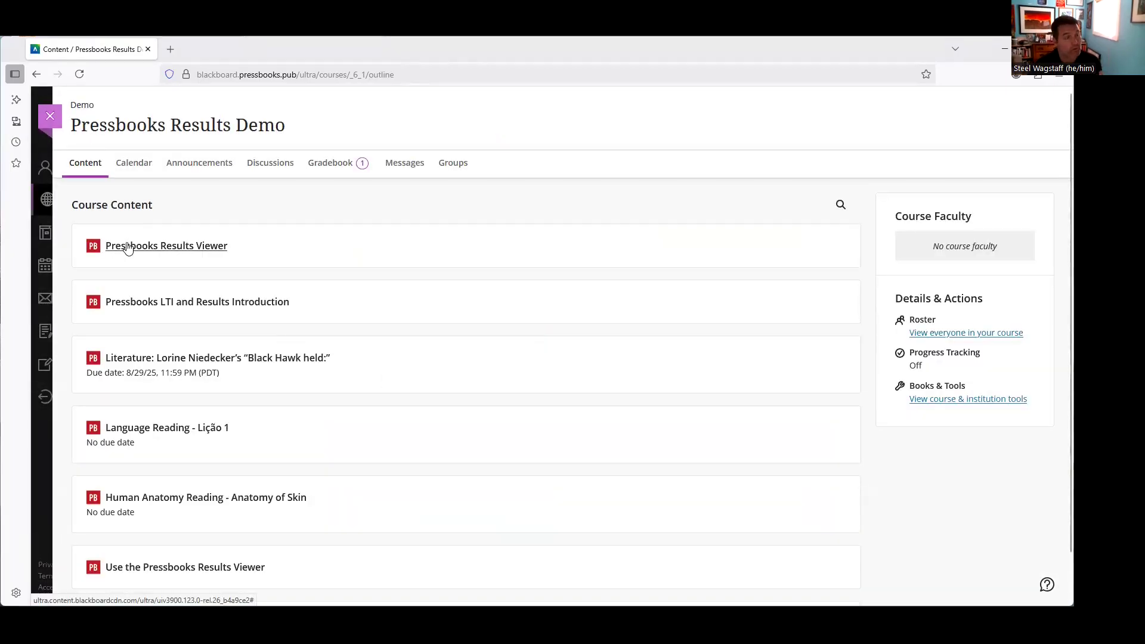
# Open the Pressbooks Results Viewer and inspect its list of assignments and the score note beside the Literature assignment's title
pyautogui.click(128, 248)
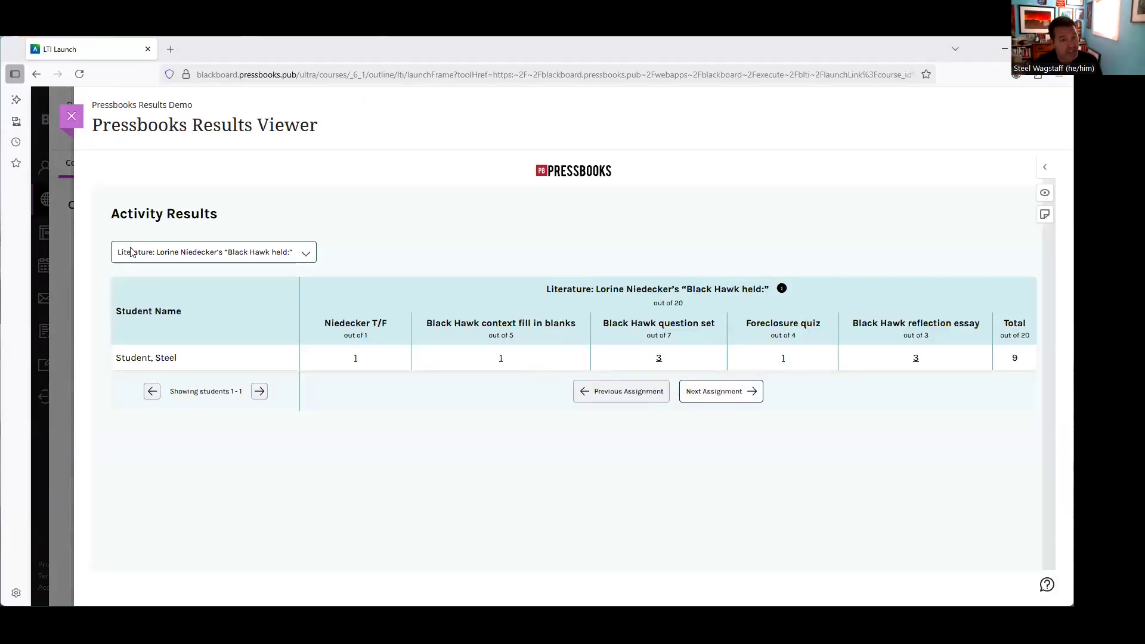
pyautogui.click(131, 251)
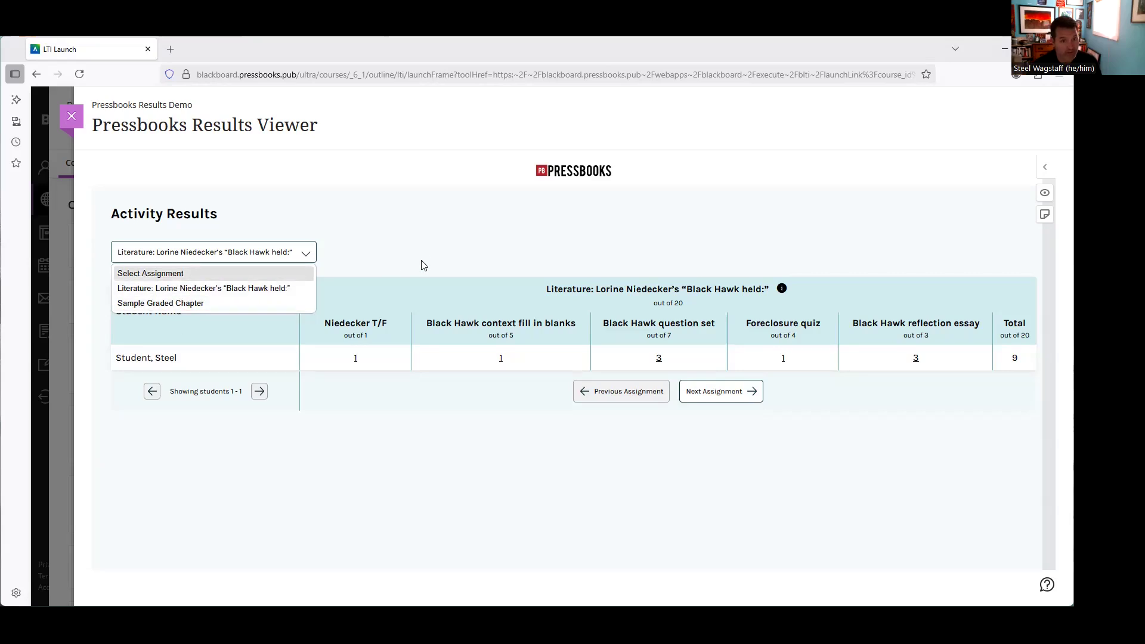
pyautogui.click(205, 260)
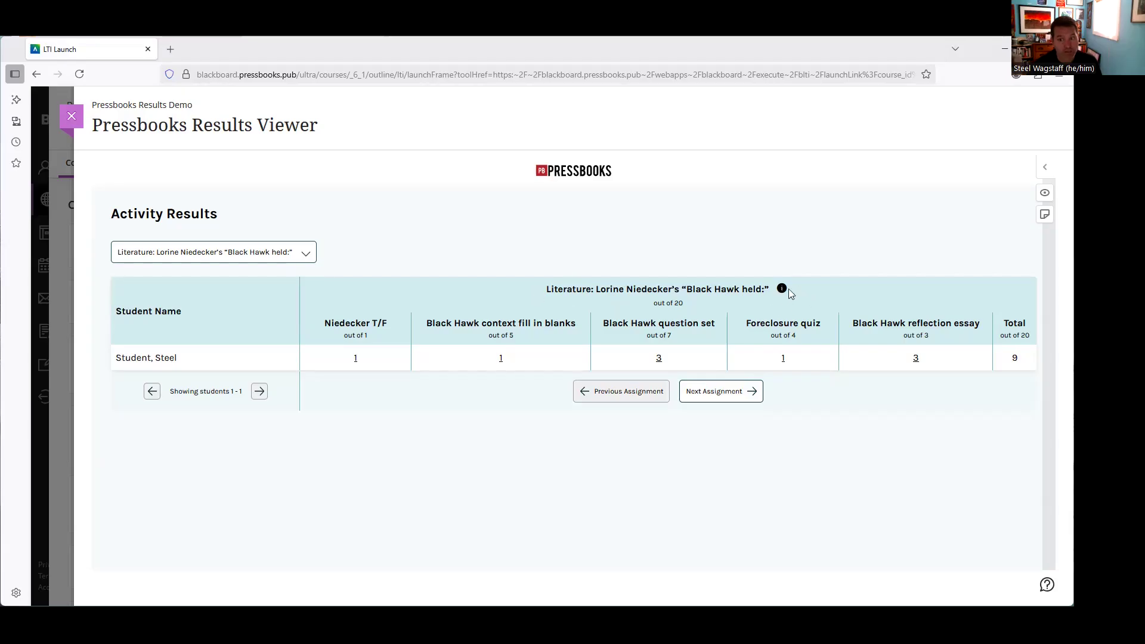
pyautogui.moveTo(784, 294)
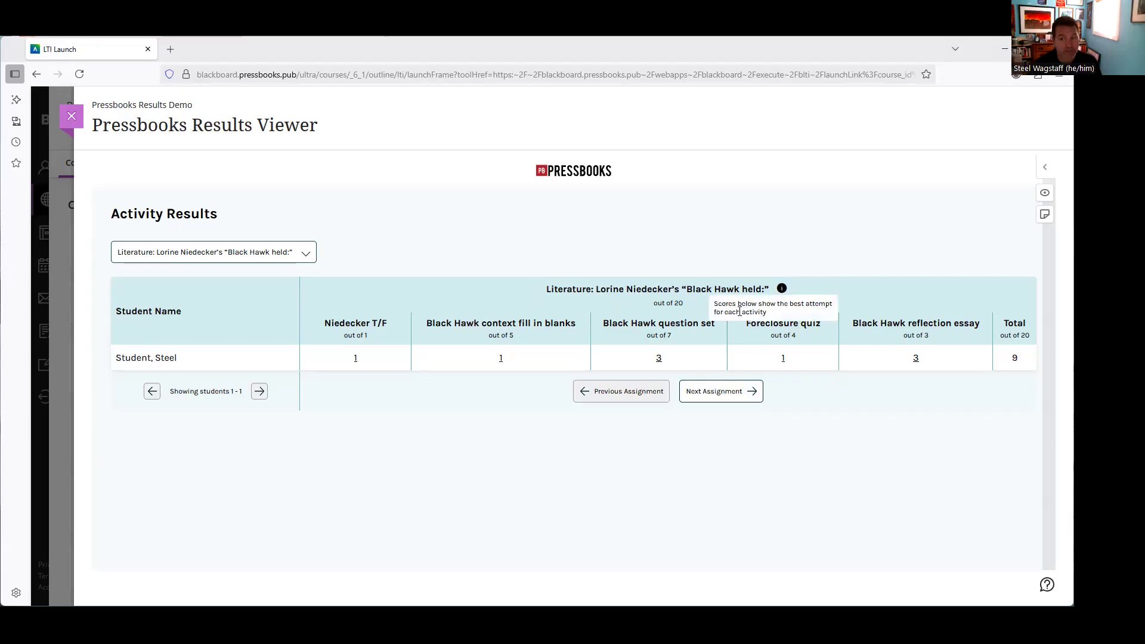
pyautogui.moveTo(790, 304); pyautogui.dragTo(832, 304)
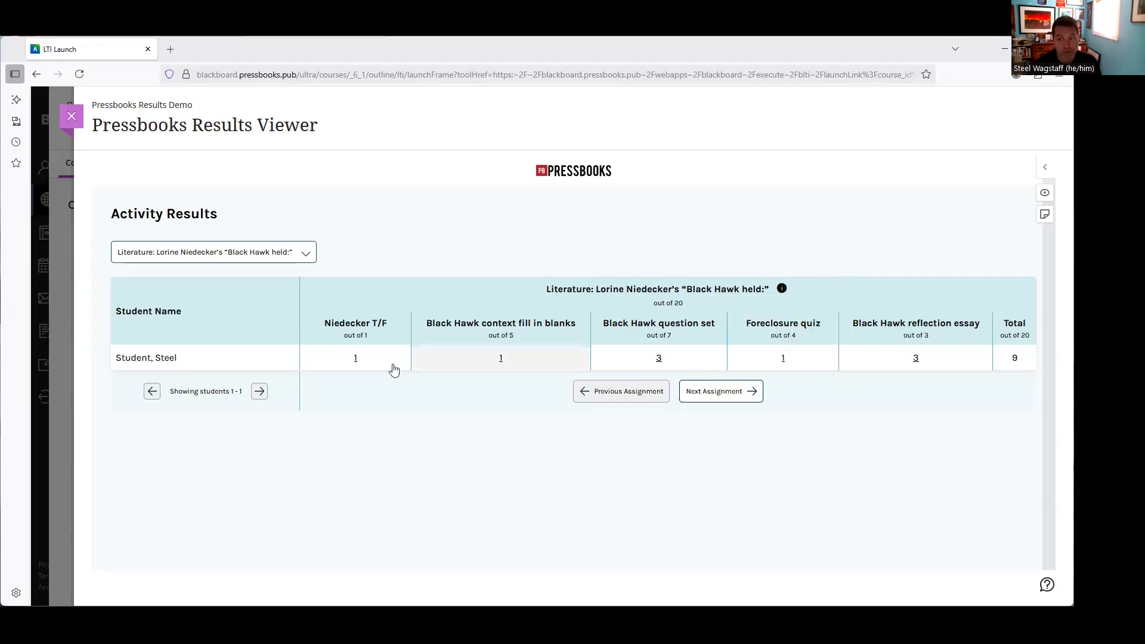
# Inspect the student's Black Hawk context fill in blanks attempt, including the original activity and the list of attempts
pyautogui.click(501, 359)
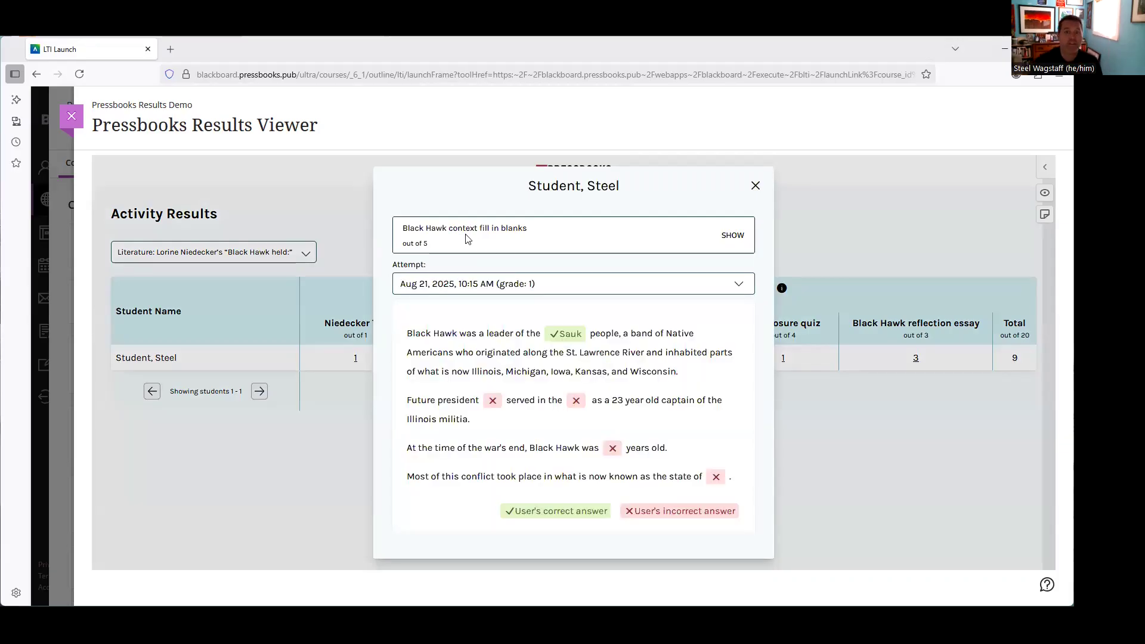
pyautogui.click(738, 237)
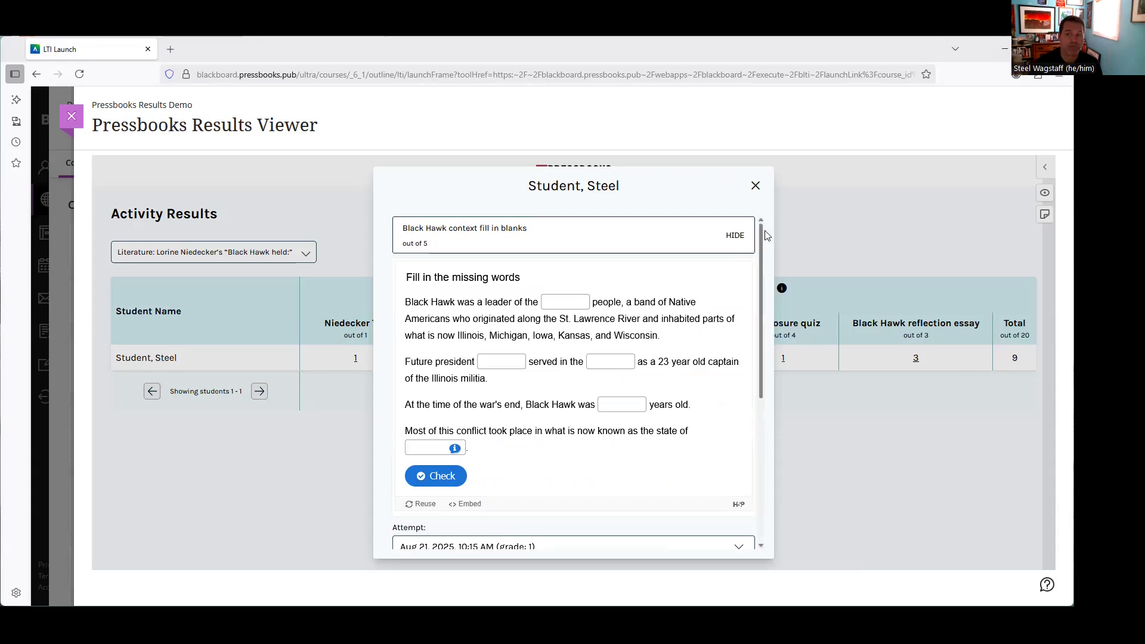
pyautogui.click(733, 237)
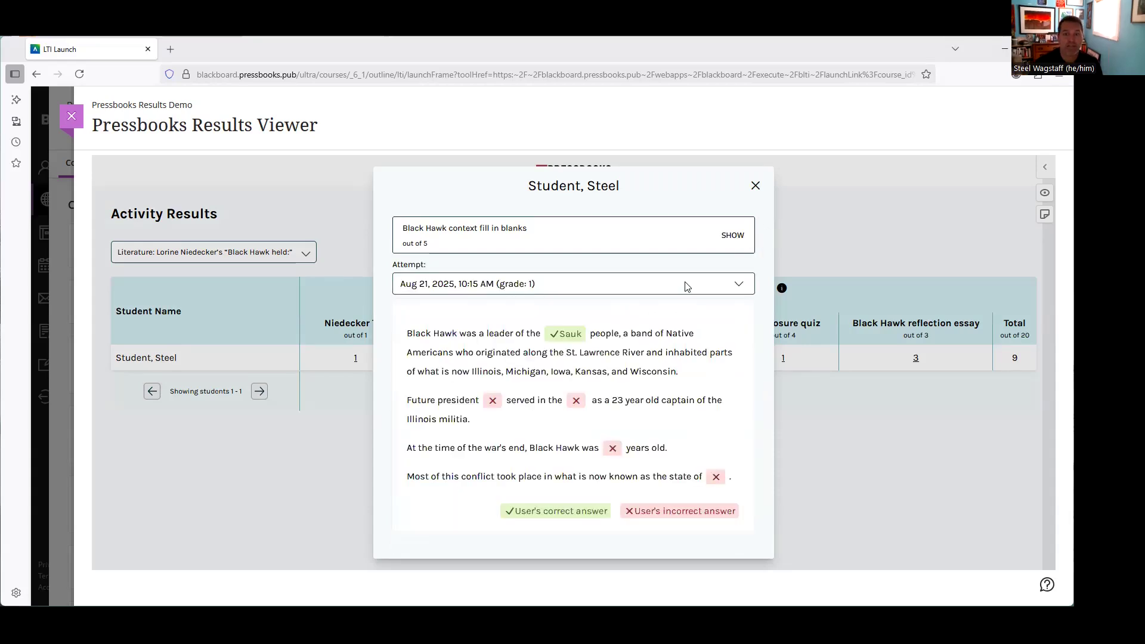
pyautogui.click(467, 290)
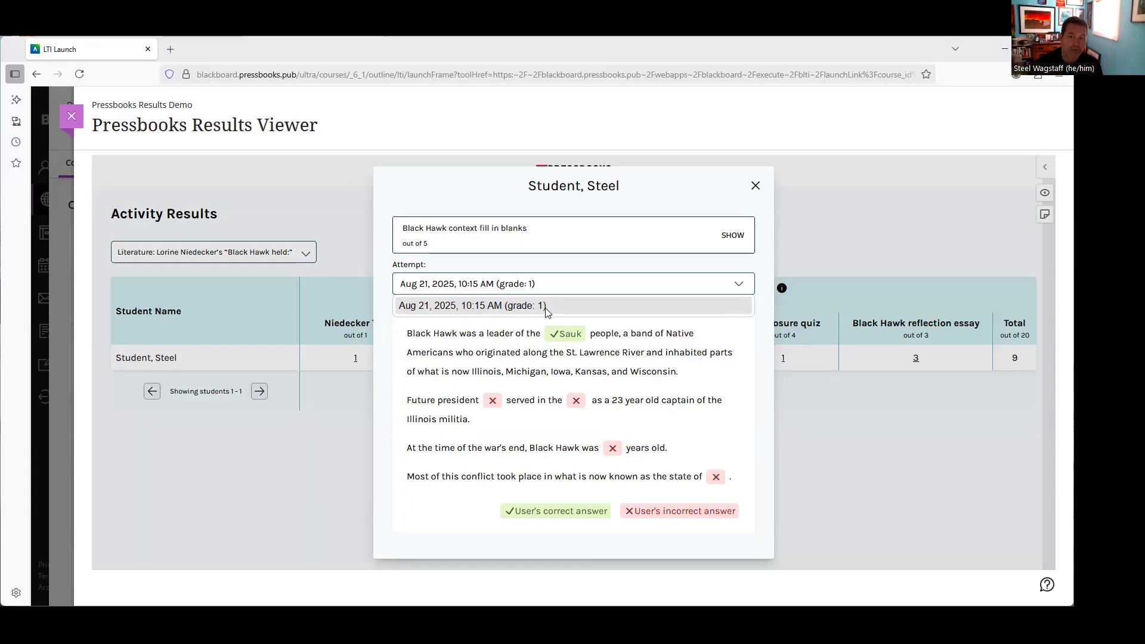
pyautogui.click(554, 338)
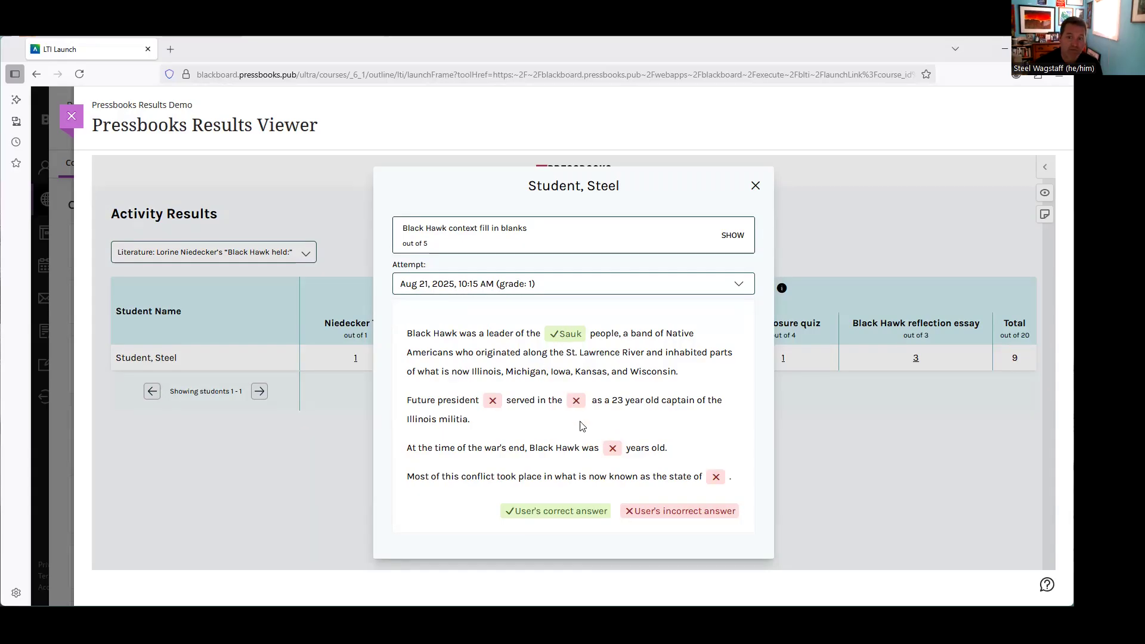
pyautogui.click(756, 187)
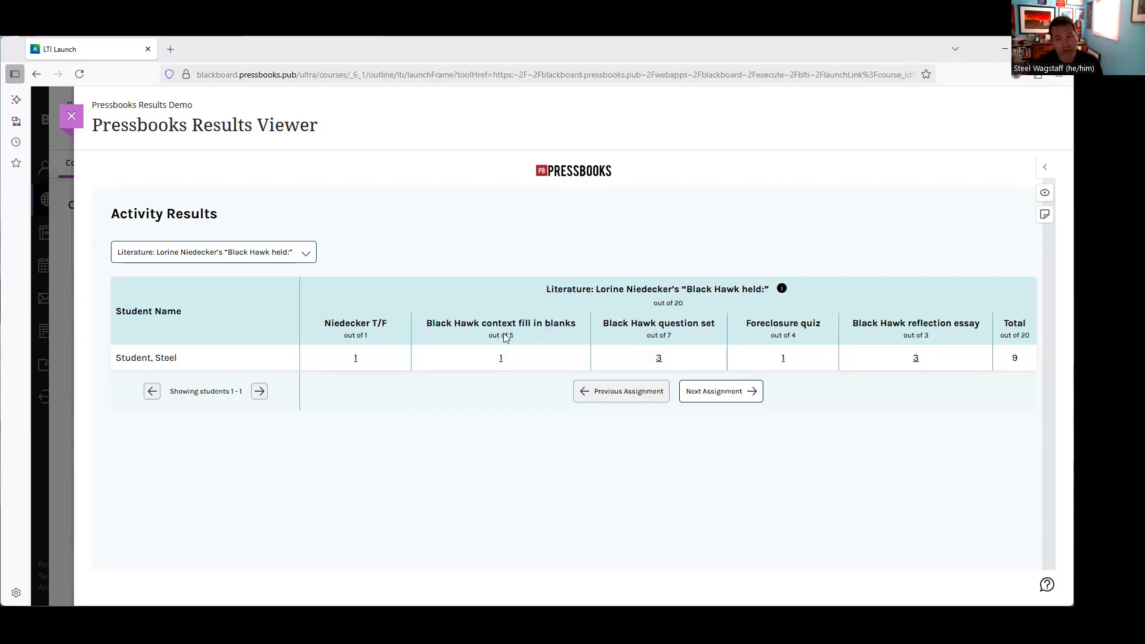
# Leave the results viewer and relaunch the Literature: Lorine Niedecker's "Black Hawk held:" assignment
pyautogui.click(71, 116)
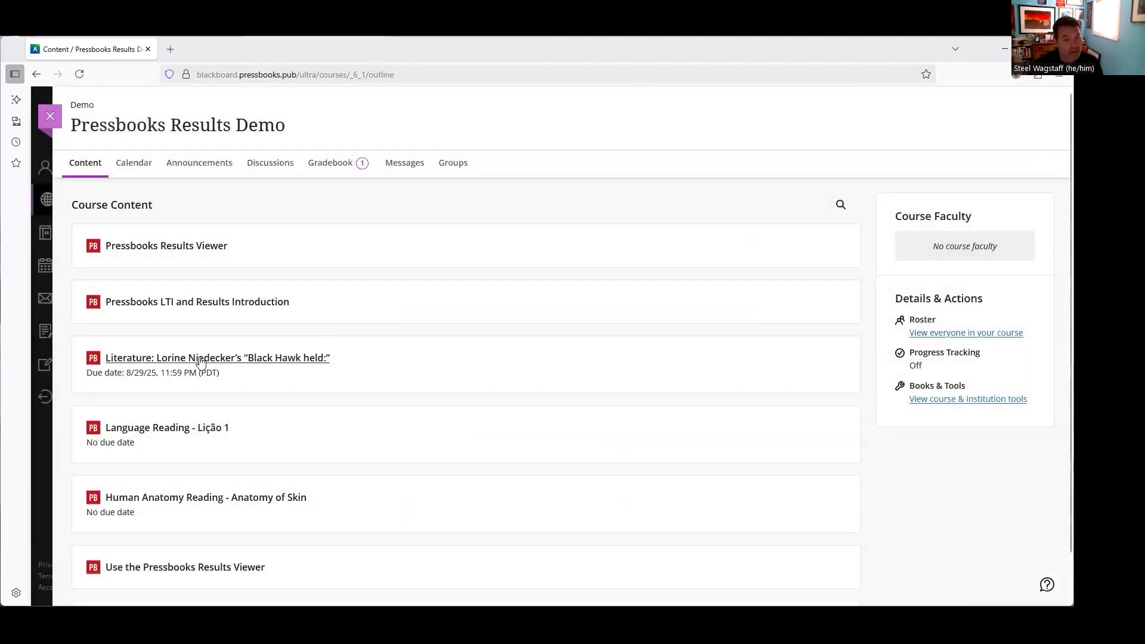
pyautogui.click(201, 360)
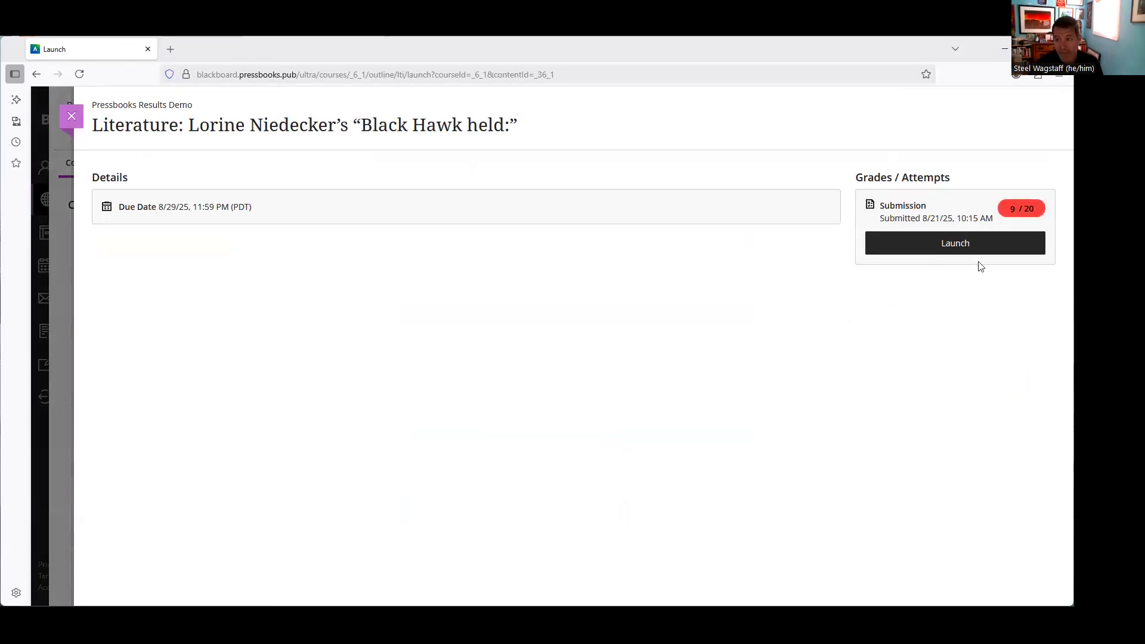
pyautogui.click(967, 249)
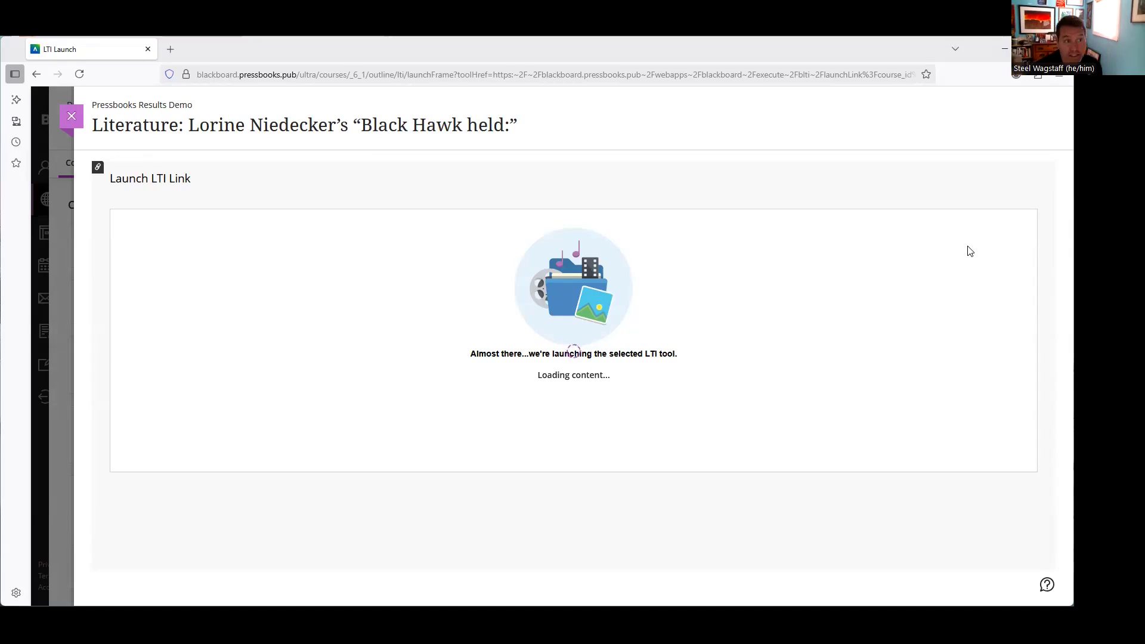
# Answer the Black Hawk fill-in-the-blanks activity with Sauk, Lincoln, Black Hawk War, 81 and Wisconsin, and check the answers
pyautogui.scroll(-10, 969, 250)
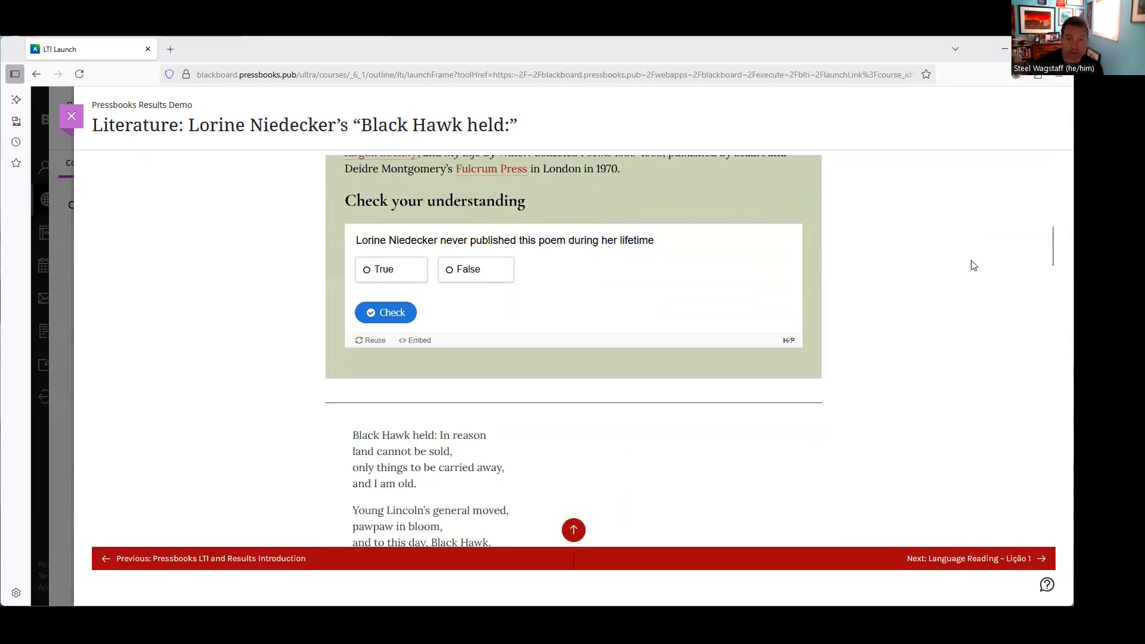
pyautogui.scroll(-8, 973, 265)
pyautogui.click(505, 254)
pyautogui.write('Sauk')
pyautogui.press('Tab')
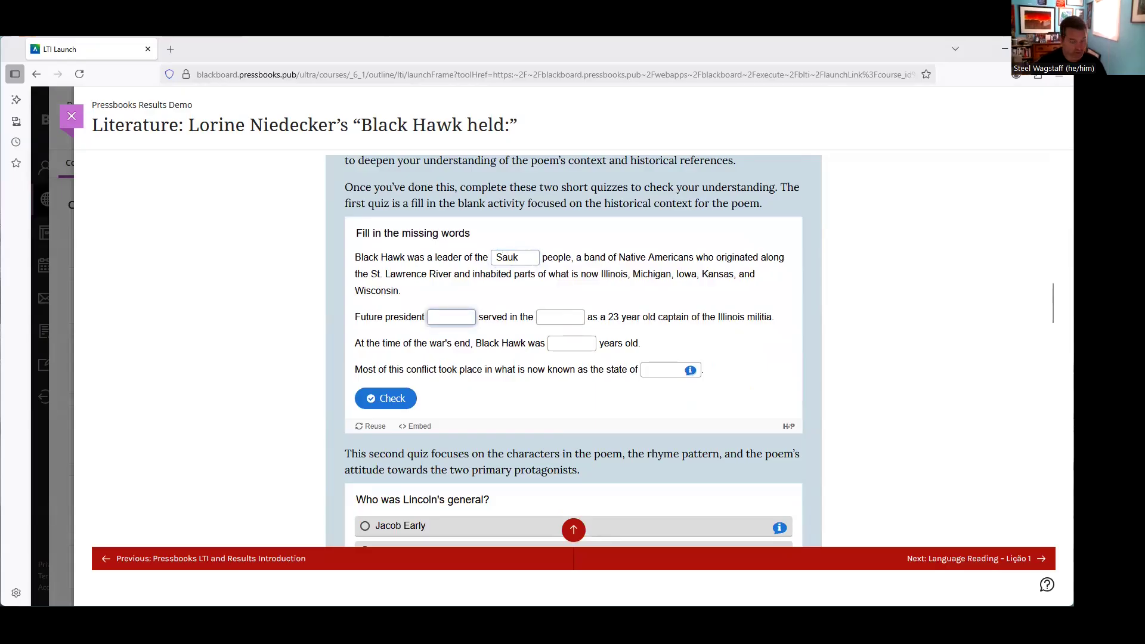
pyautogui.write('W')
pyautogui.write('isconsin')
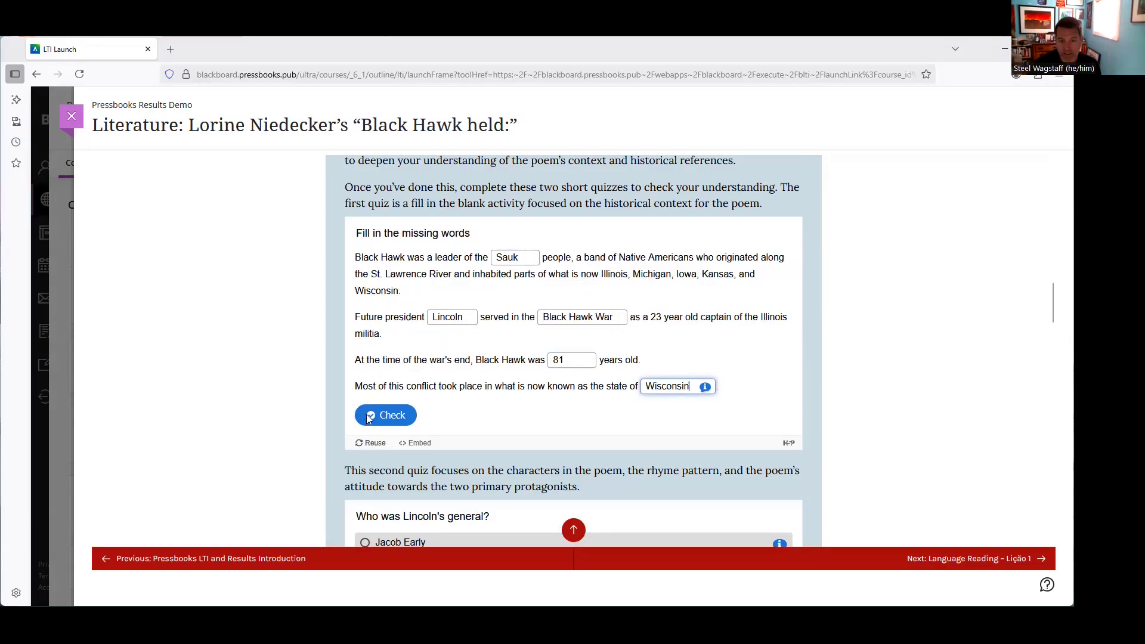
pyautogui.click(368, 417)
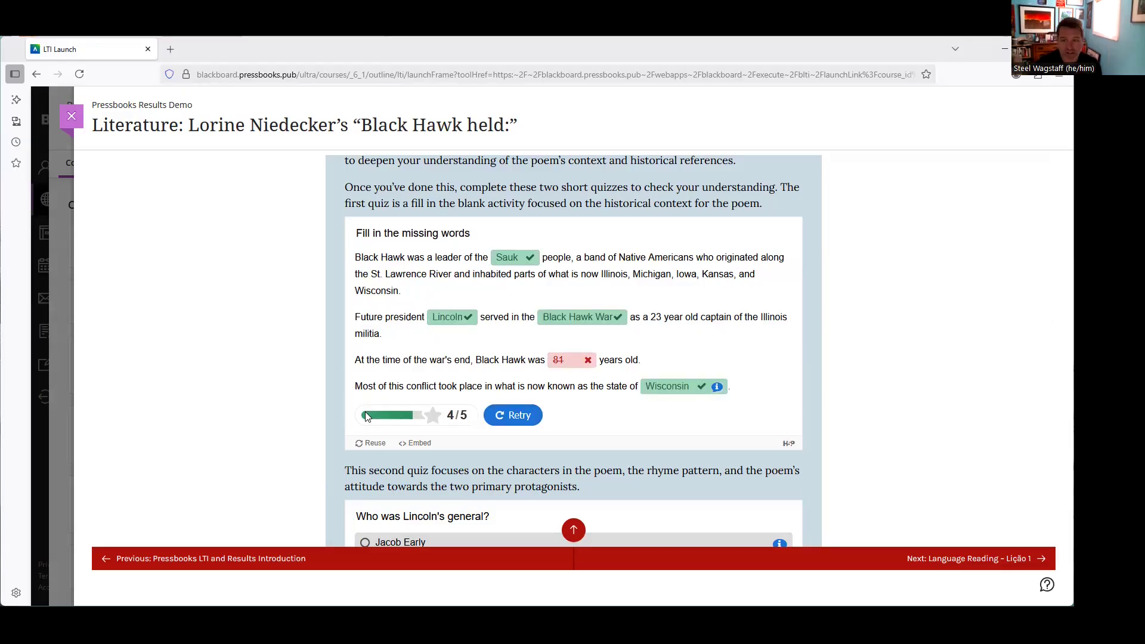
# Retry the fill-in-the-blanks activity with Sauk, the misspelled "Linconl", Black Hawk War, 65 and Wisconsin, check it and review the score
pyautogui.click(514, 416)
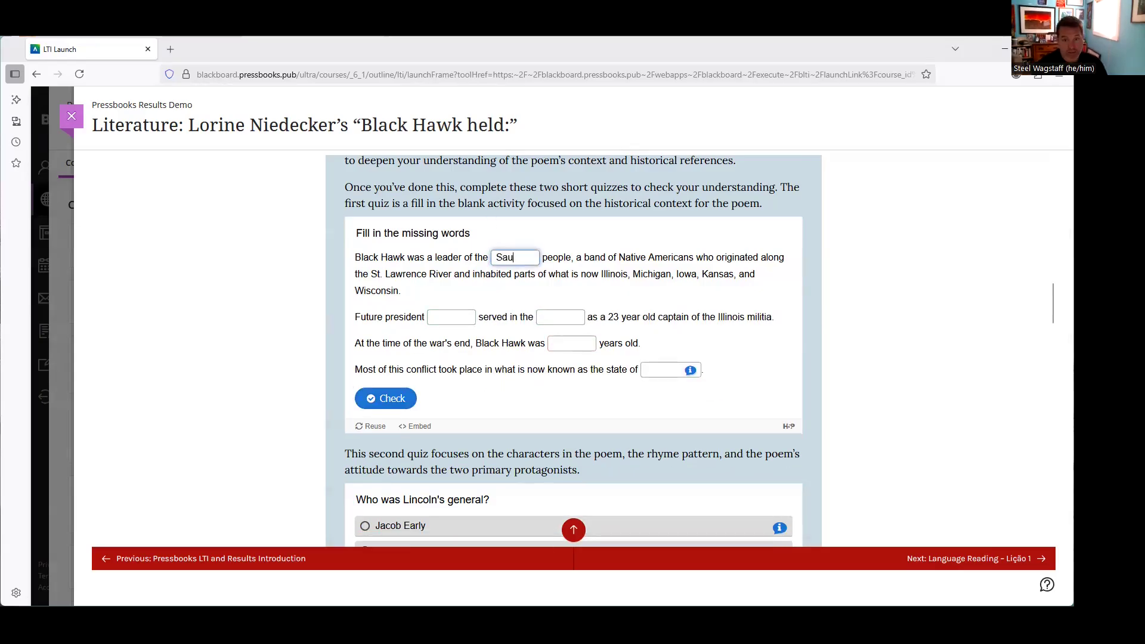
pyautogui.press('Tab')
pyautogui.write('Linconl')
pyautogui.press('Tab')
pyautogui.write('Black Hawk War')
pyautogui.press('Tab')
pyautogui.write('65')
pyautogui.press('Tab')
pyautogui.write('Wisconsin')
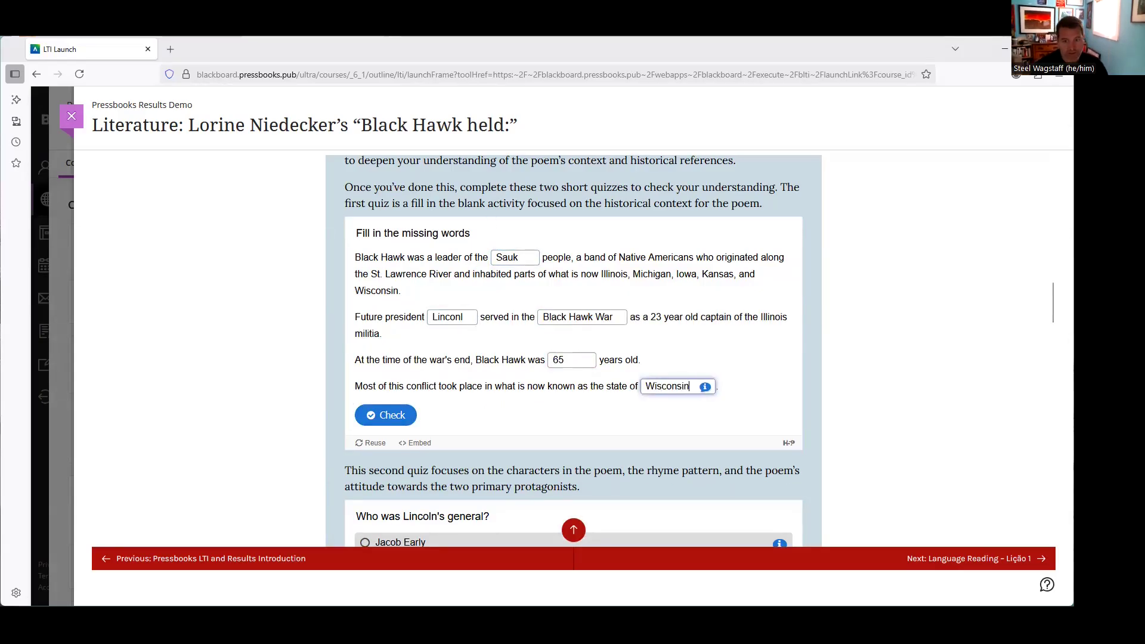
pyautogui.press('Return')
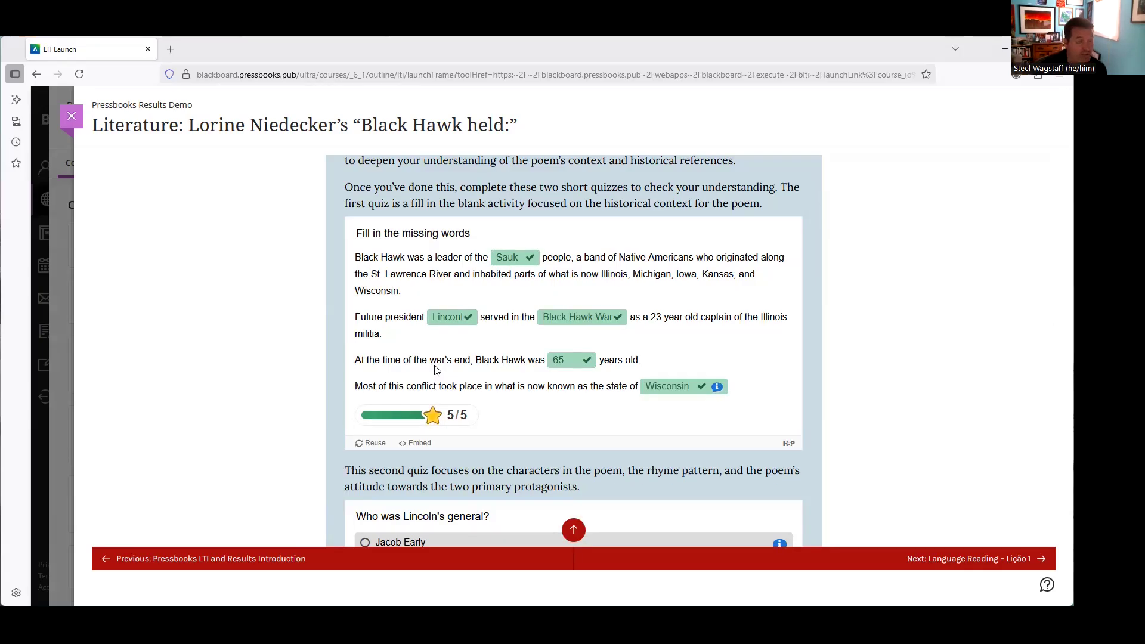
pyautogui.moveTo(448, 415); pyautogui.dragTo(469, 416)
pyautogui.click(501, 418)
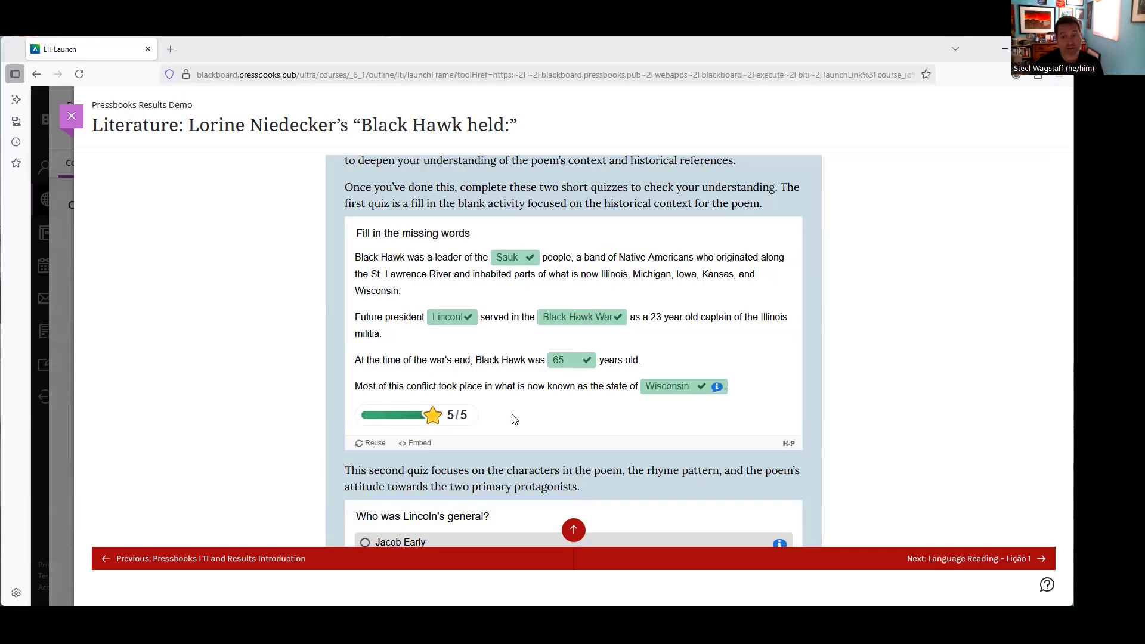
# Close the assignment, view the student's Literature grade in the course gradebook, and leave the course
pyautogui.click(73, 117)
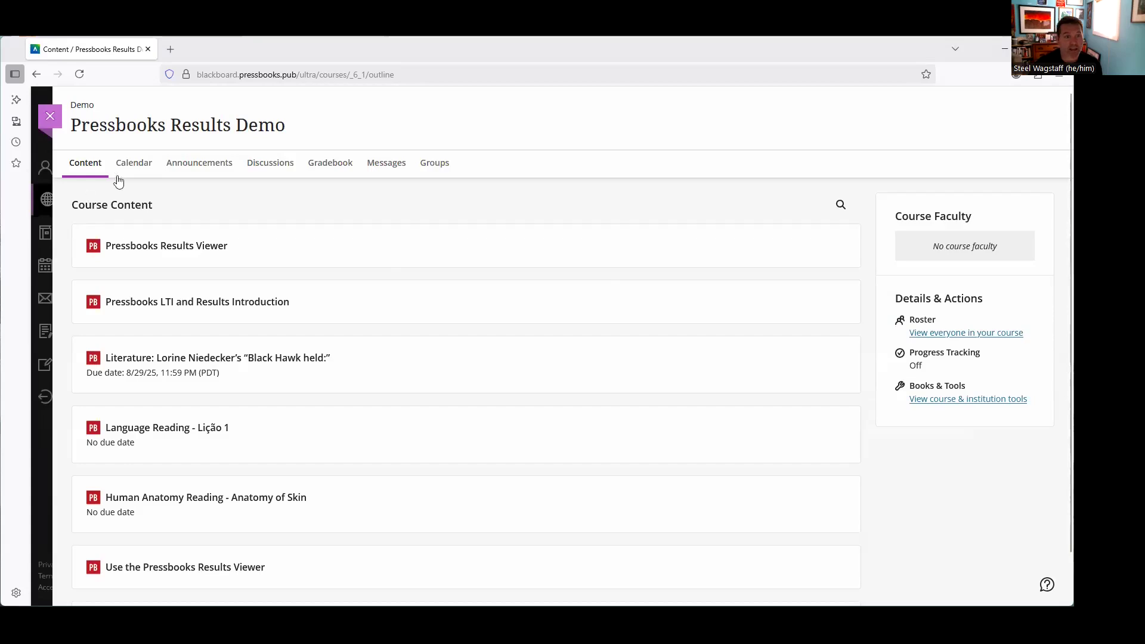
pyautogui.click(315, 173)
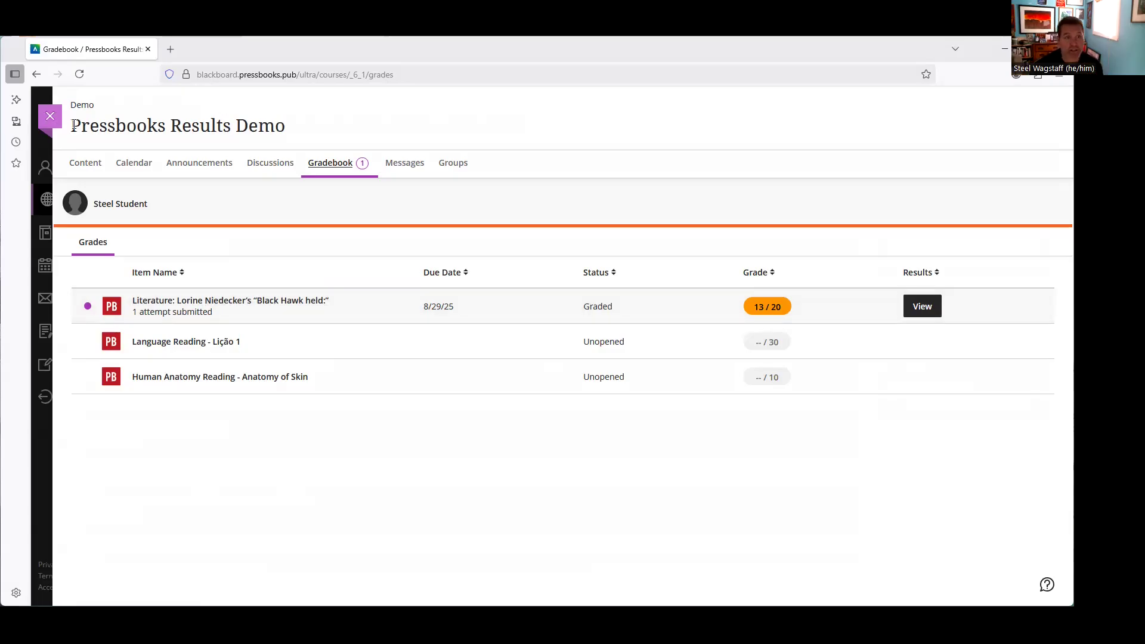
pyautogui.click(50, 120)
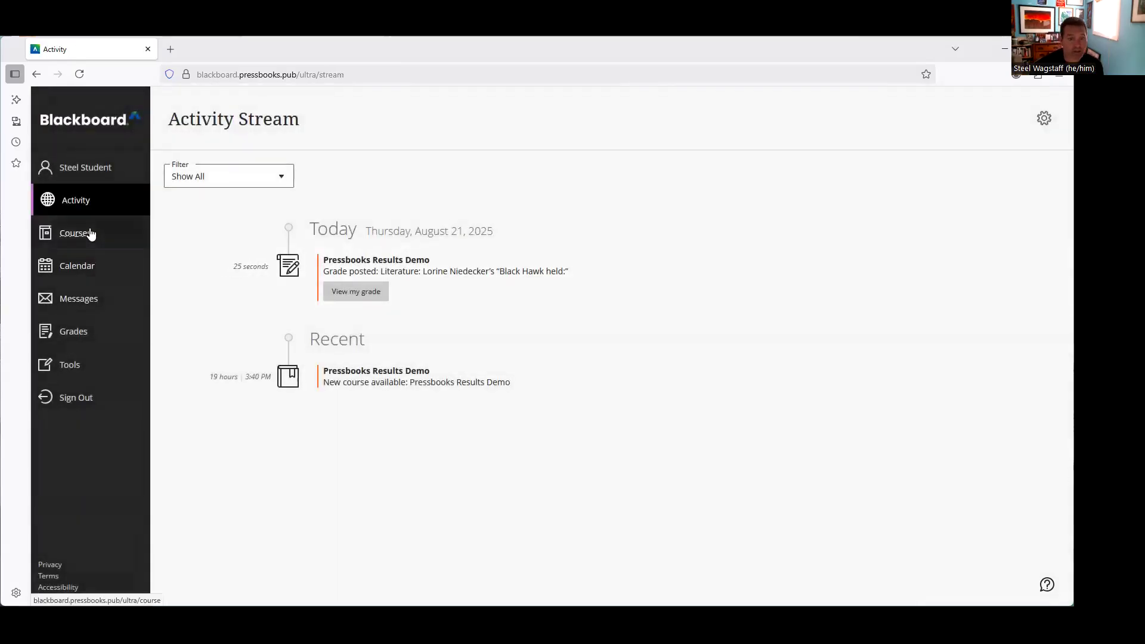
# Reopen the course's Pressbooks Results Viewer and compare the student's Black Hawk context fill in blanks attempts graded 4 and 5
pyautogui.click(372, 371)
pyautogui.click(233, 249)
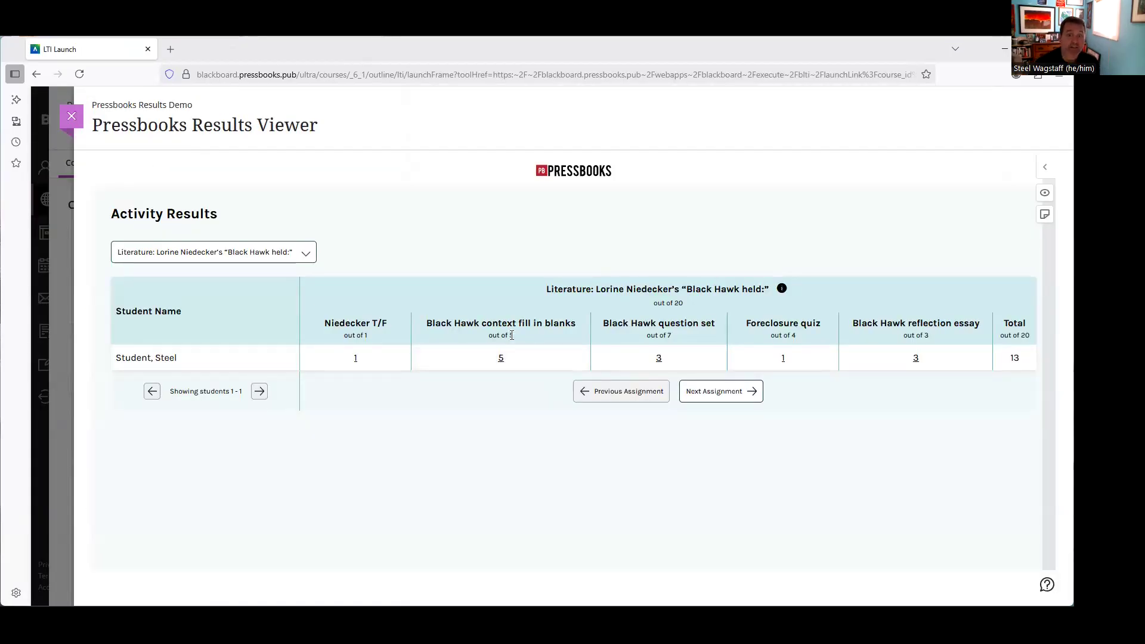
pyautogui.click(500, 362)
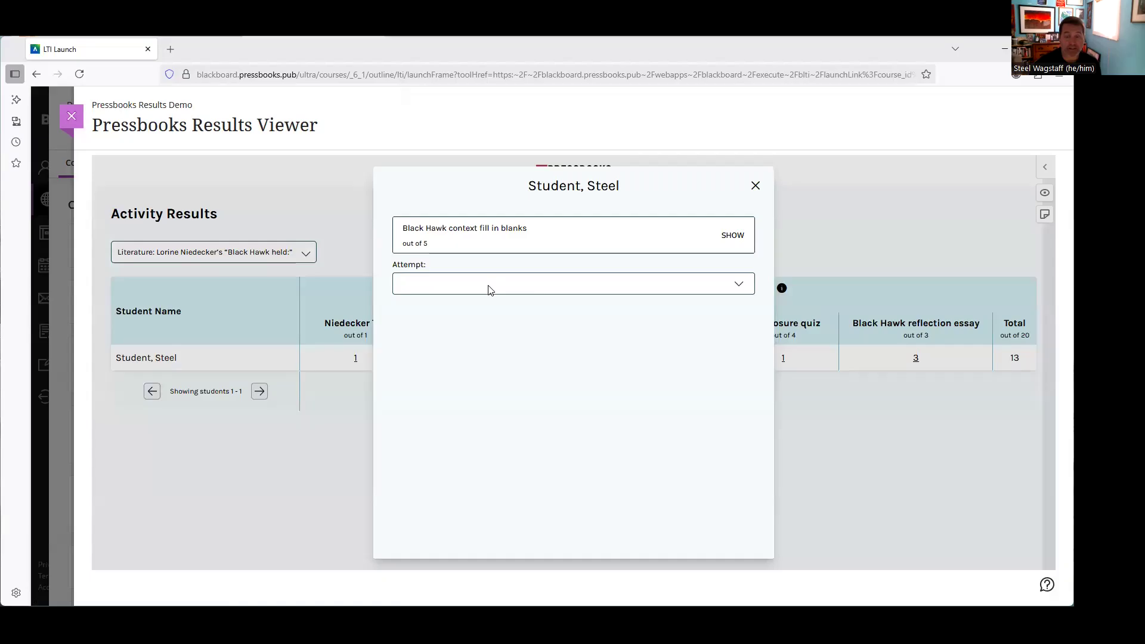
pyautogui.click(489, 286)
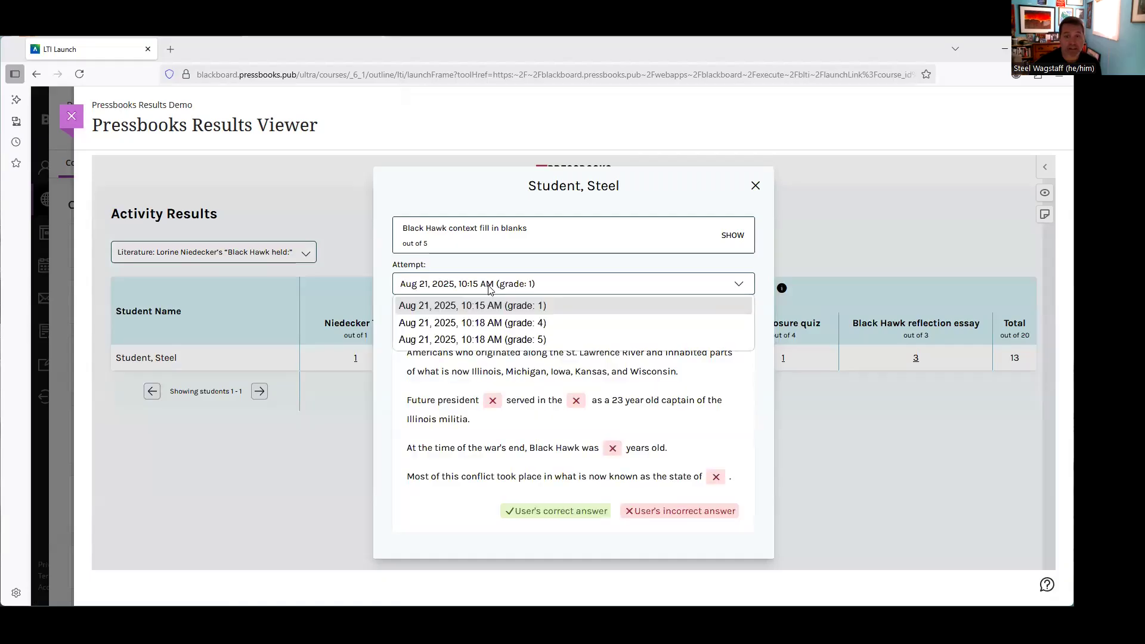
pyautogui.click(510, 323)
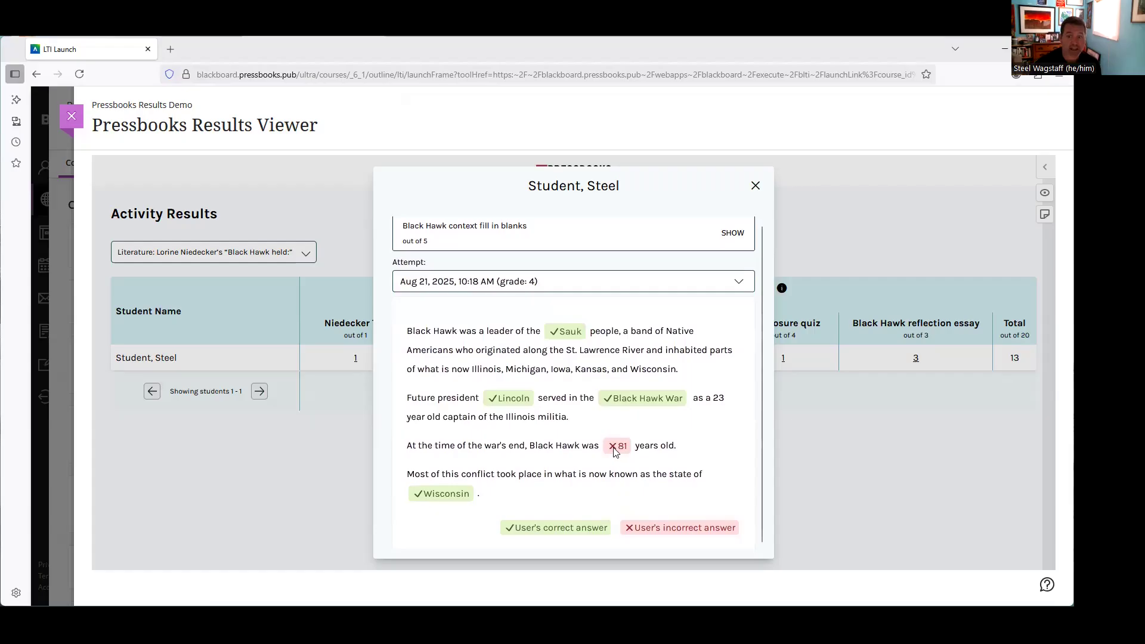
pyautogui.click(516, 283)
pyautogui.click(517, 302)
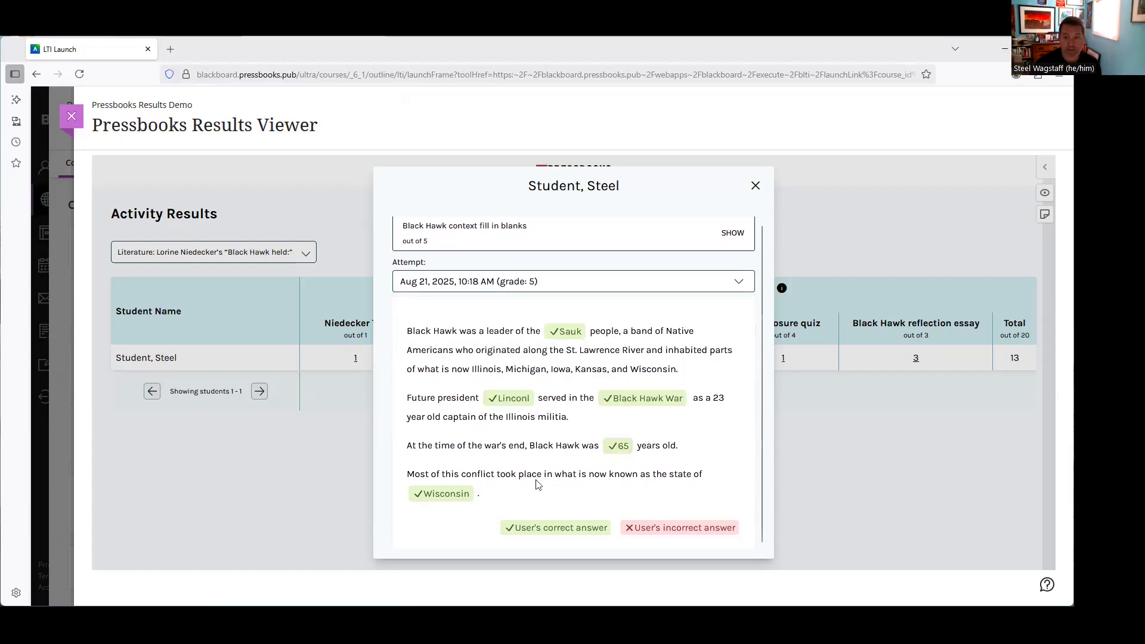
pyautogui.click(755, 186)
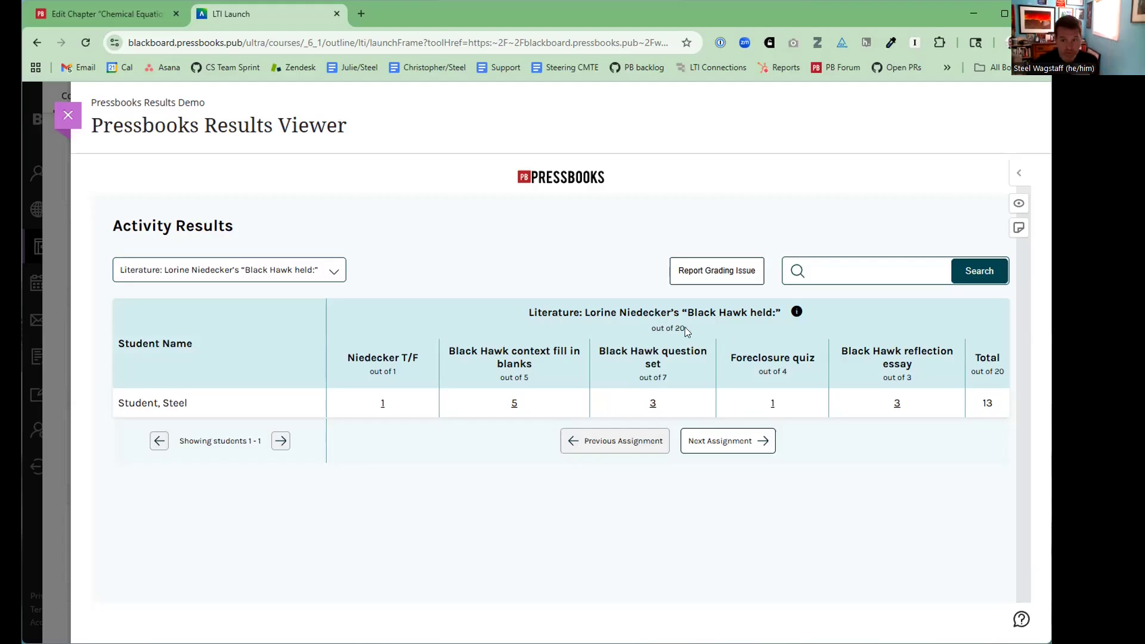
# In the instructor's results viewer, inspect the student's total Literature score, return to the course content and reopen the viewer
pyautogui.doubleClick(987, 404)
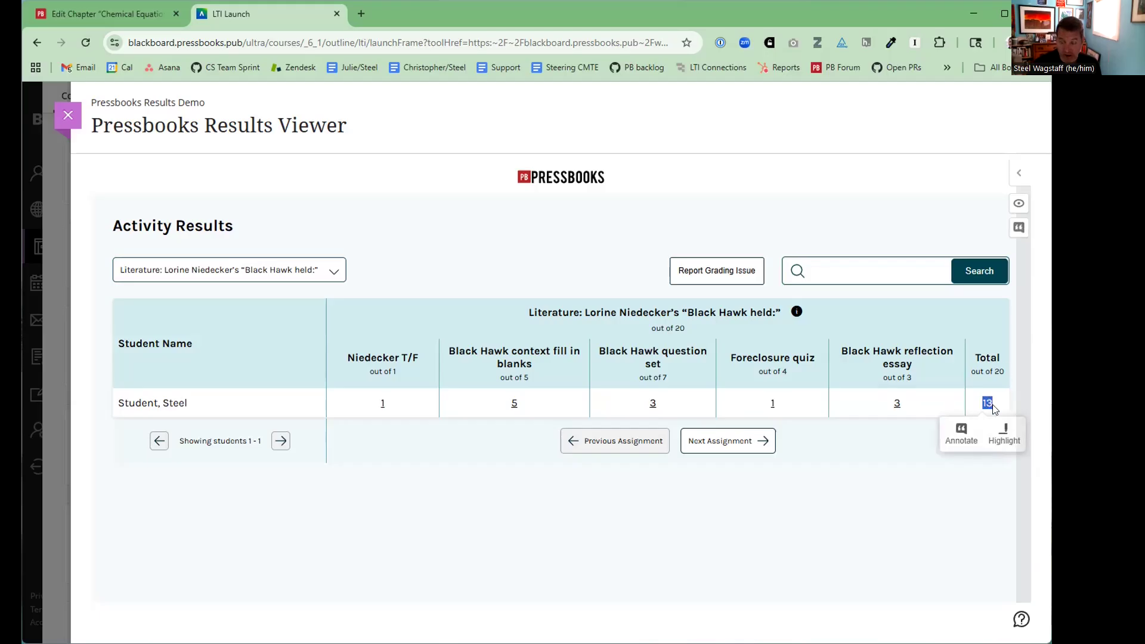
pyautogui.click(977, 420)
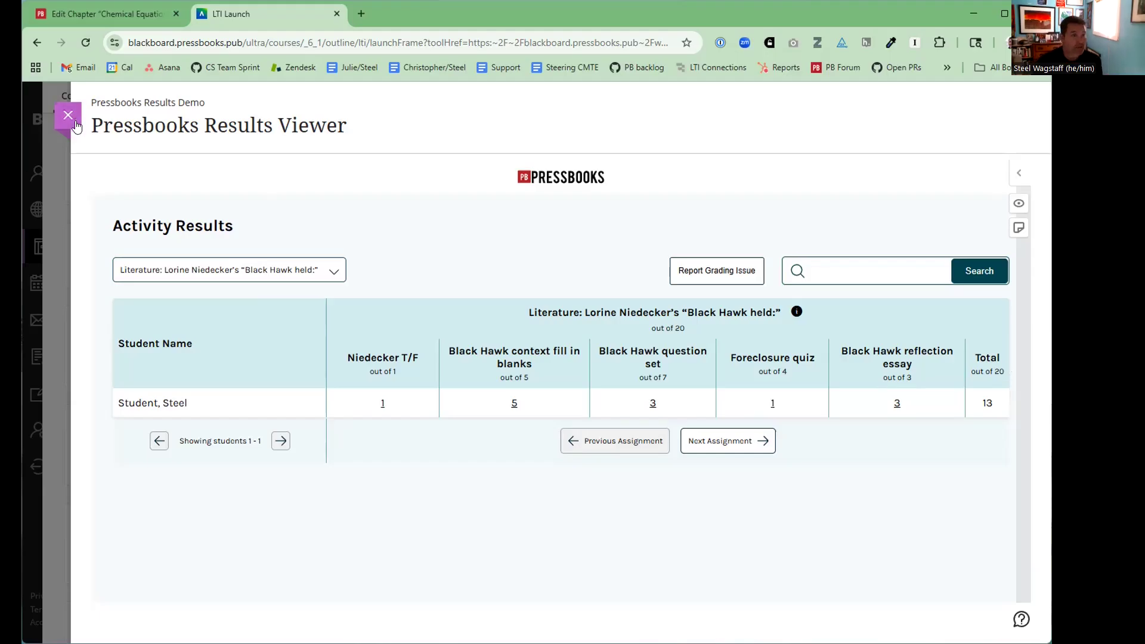
pyautogui.click(68, 115)
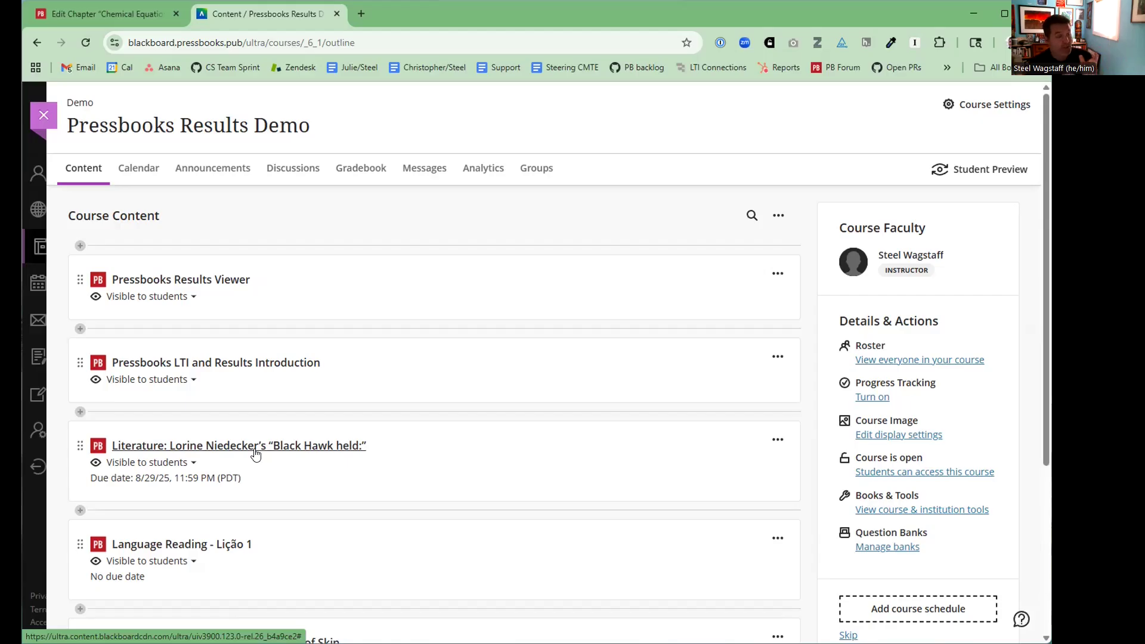
pyautogui.click(201, 287)
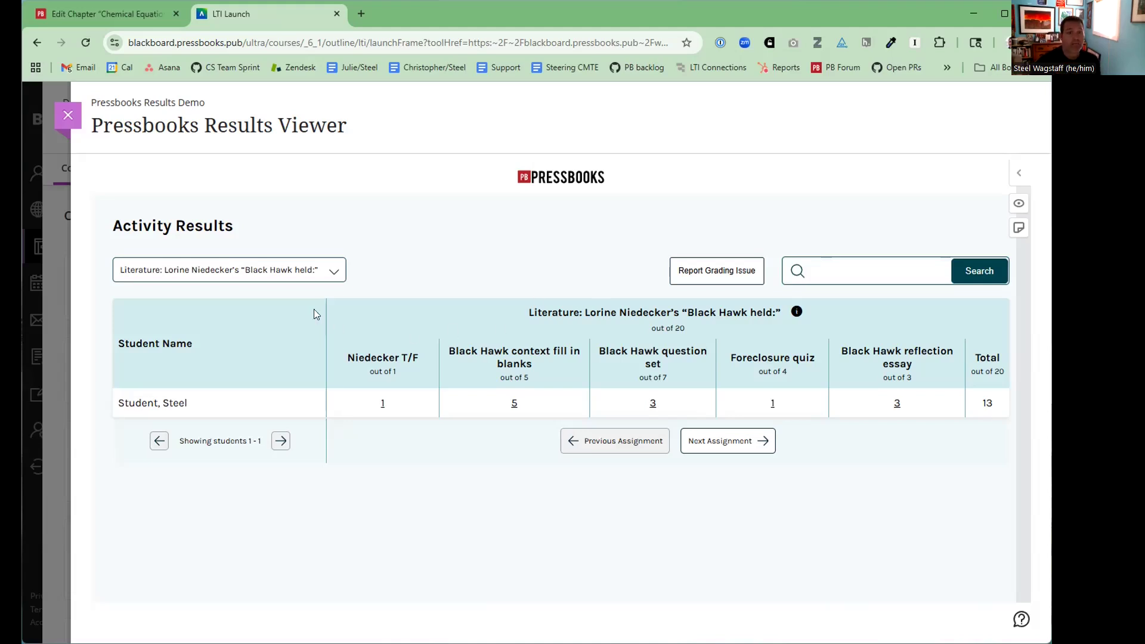
# Show the activity results for Sample Graded Chapter, and return to those for Literature: Lorine Niedecker's "Black Hawk held:"
pyautogui.click(252, 271)
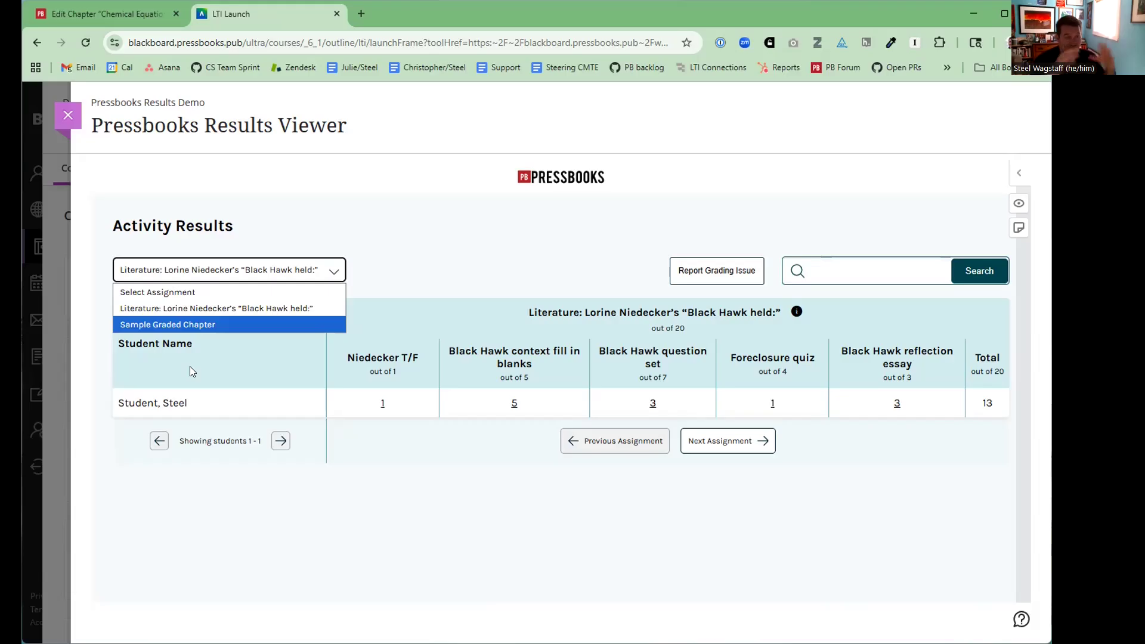
pyautogui.click(187, 324)
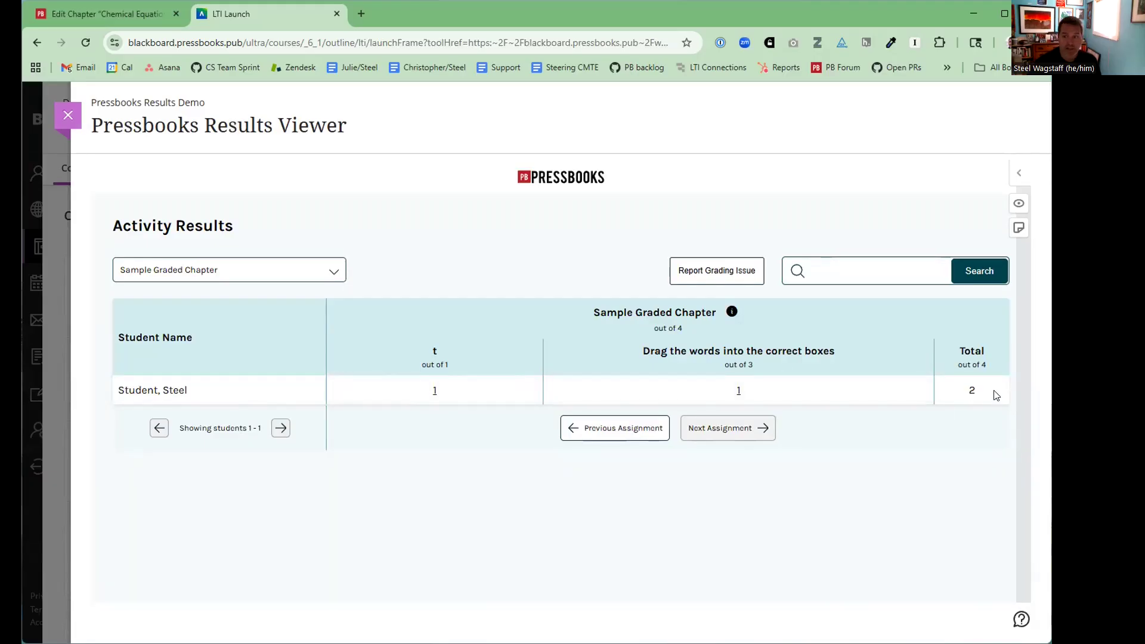
pyautogui.click(297, 276)
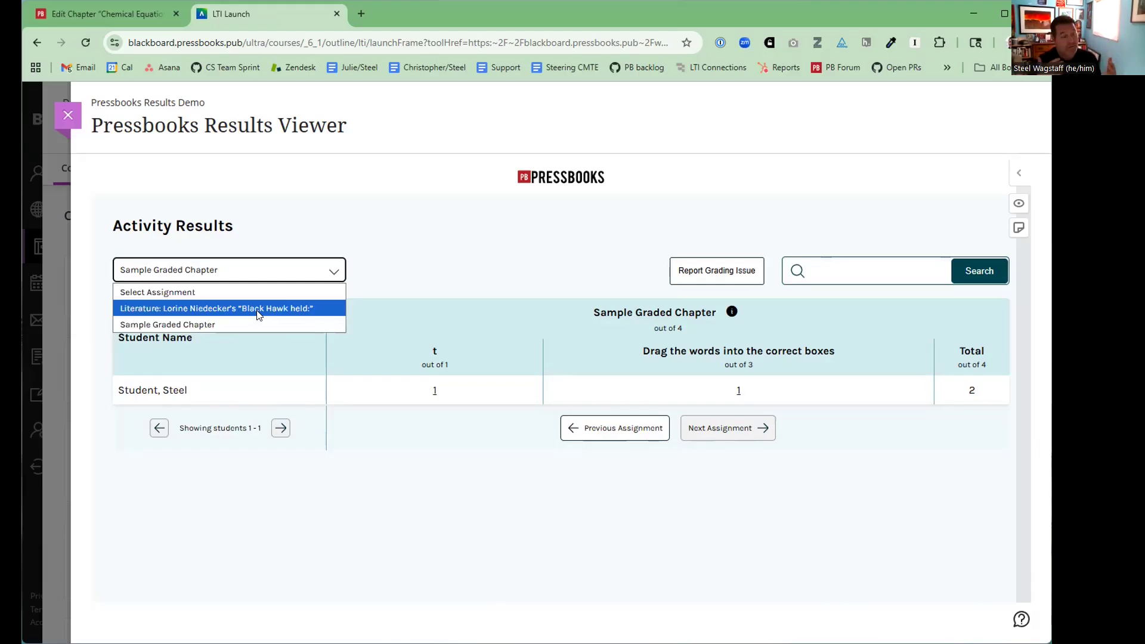
pyautogui.click(258, 308)
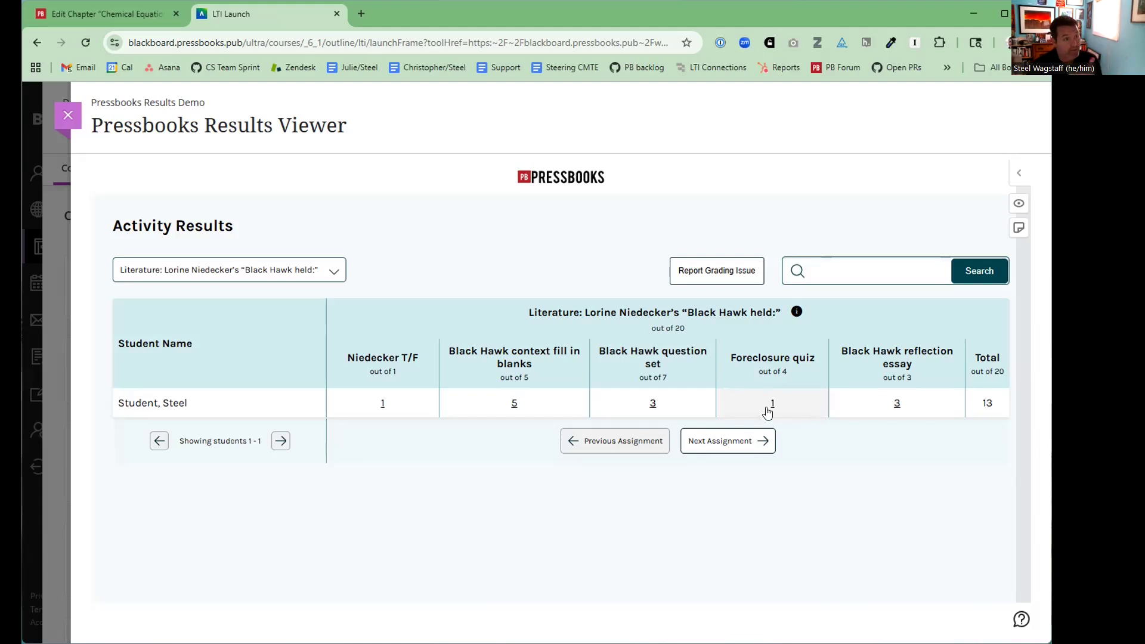
# Open the Report Grading Issue form, review its instructions and required fields, and close it without sending
pyautogui.click(735, 274)
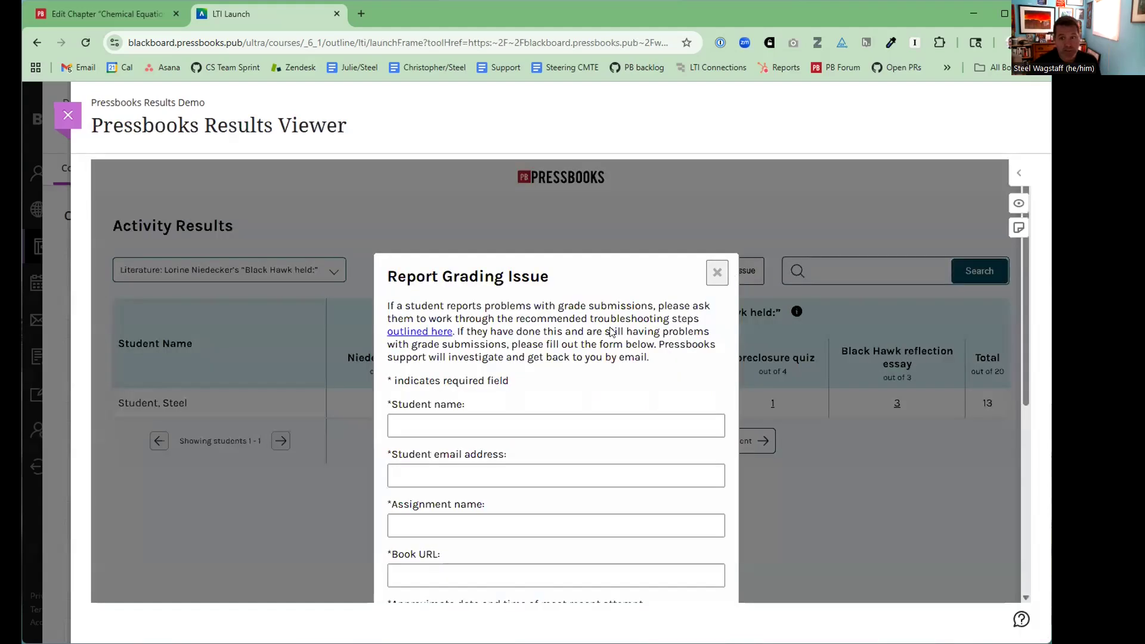
pyautogui.scroll(-3, 608, 325)
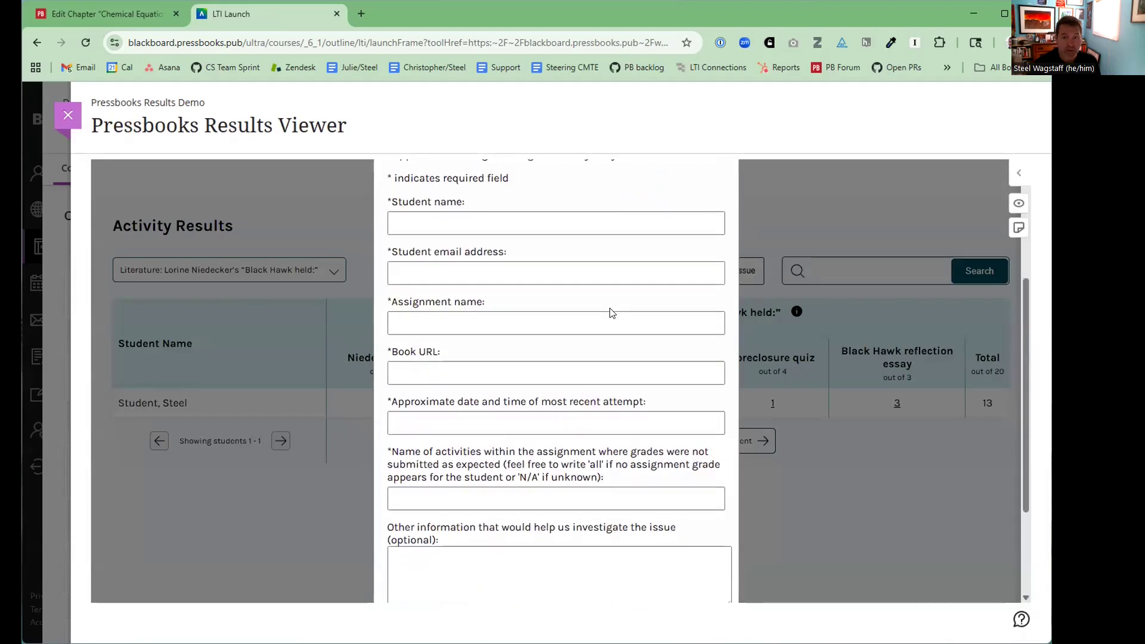
pyautogui.scroll(-2, 520, 357)
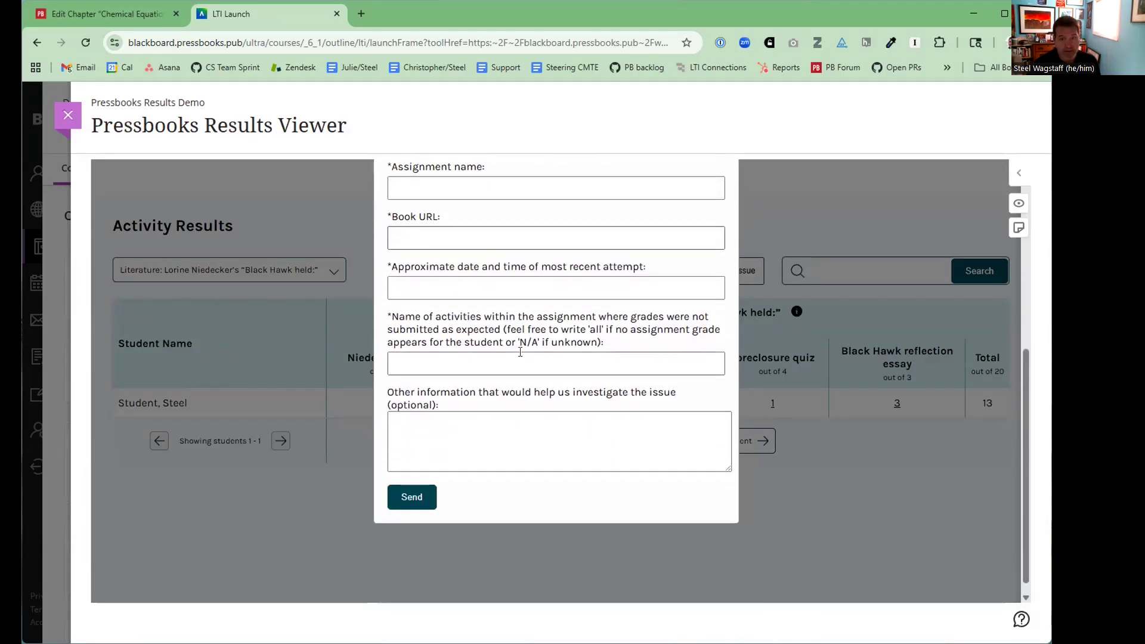
pyautogui.scroll(5, 529, 390)
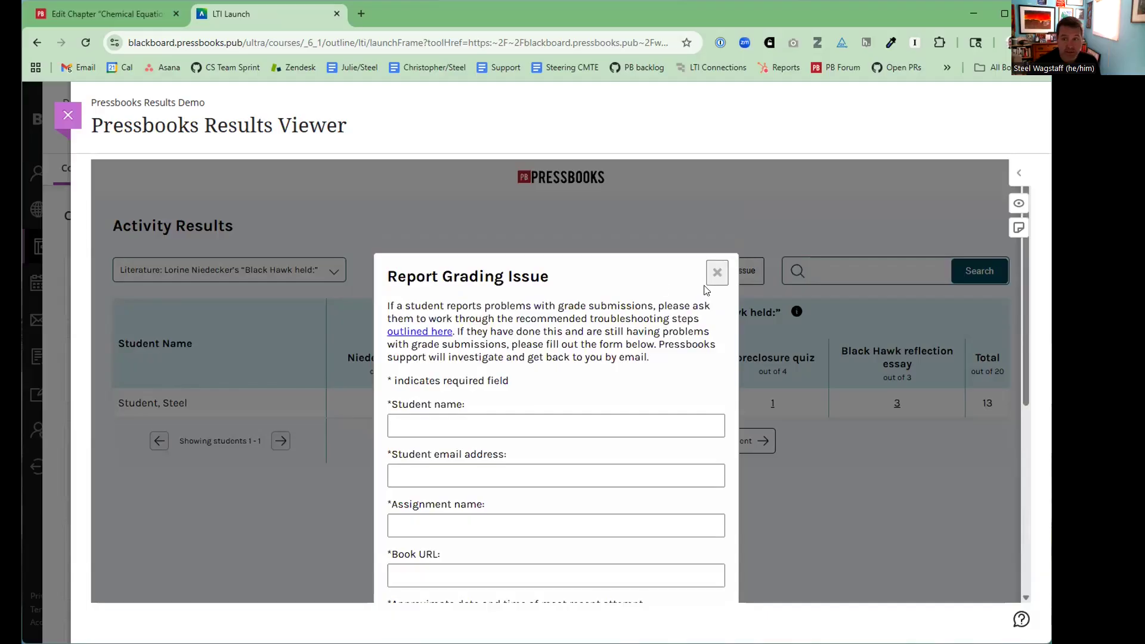
pyautogui.click(718, 268)
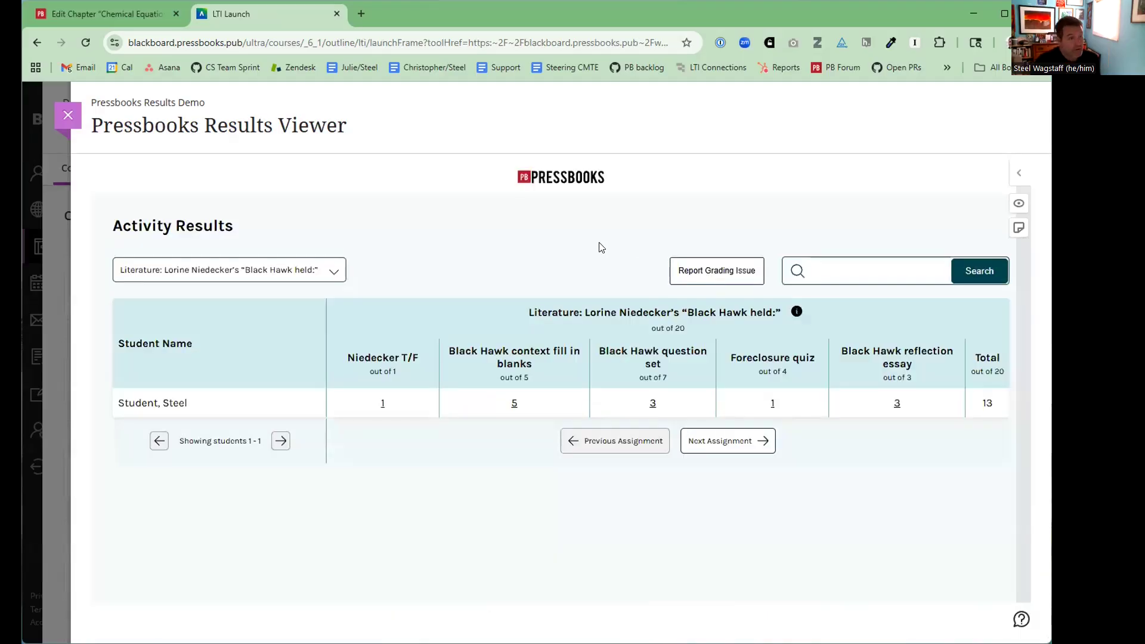